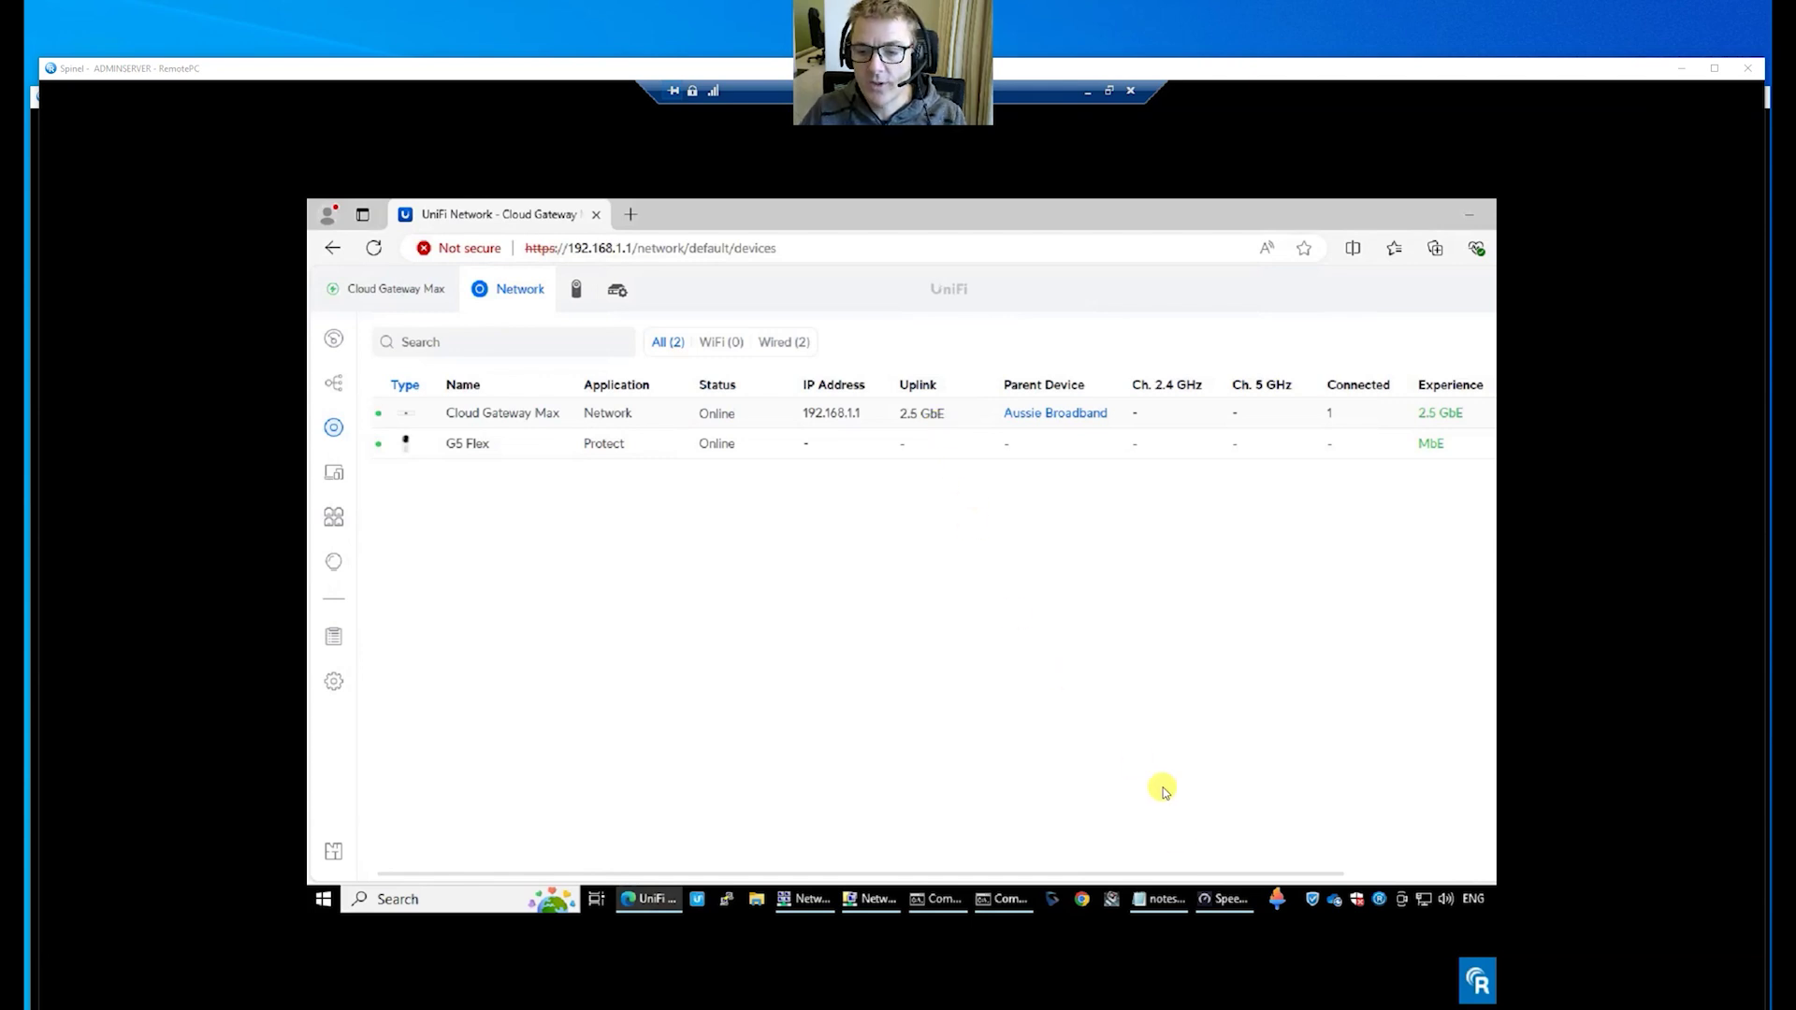
# Run a fresh Speedtest, reaching 2 ms ping, 908.78 Mbps down and 372.30 Mbps up.
pyautogui.click(1221, 900)
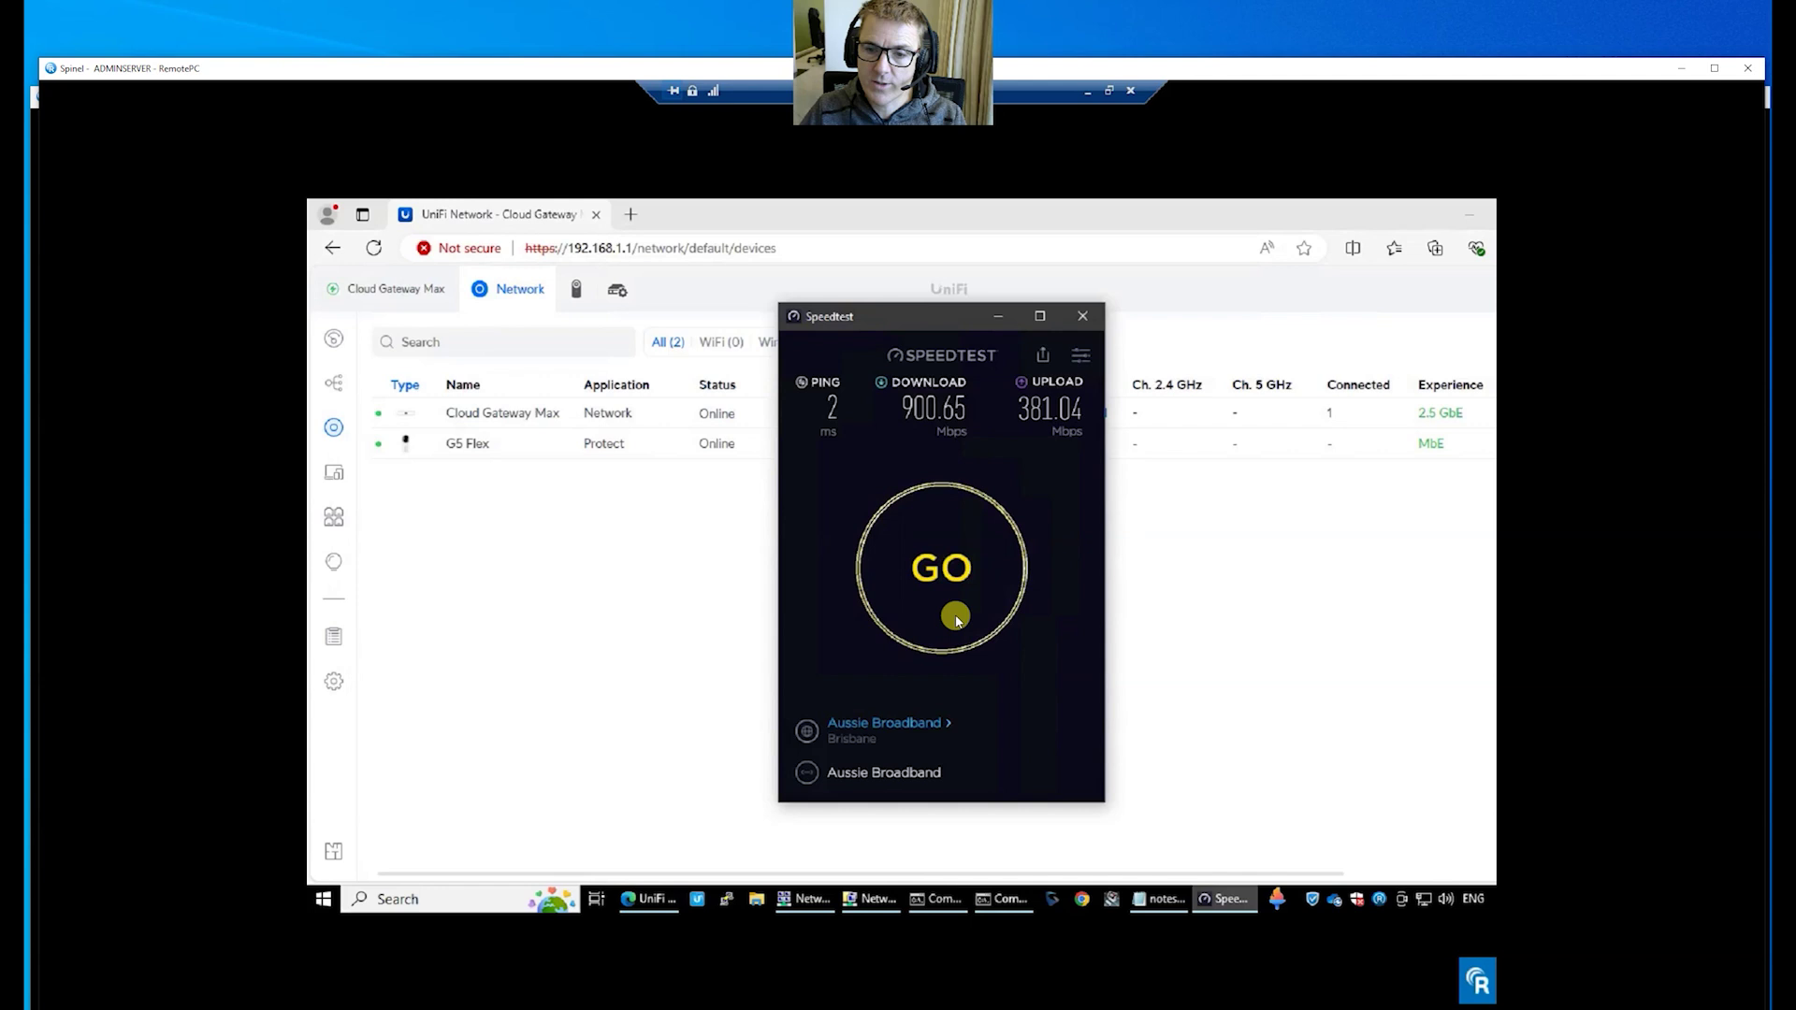
pyautogui.click(940, 570)
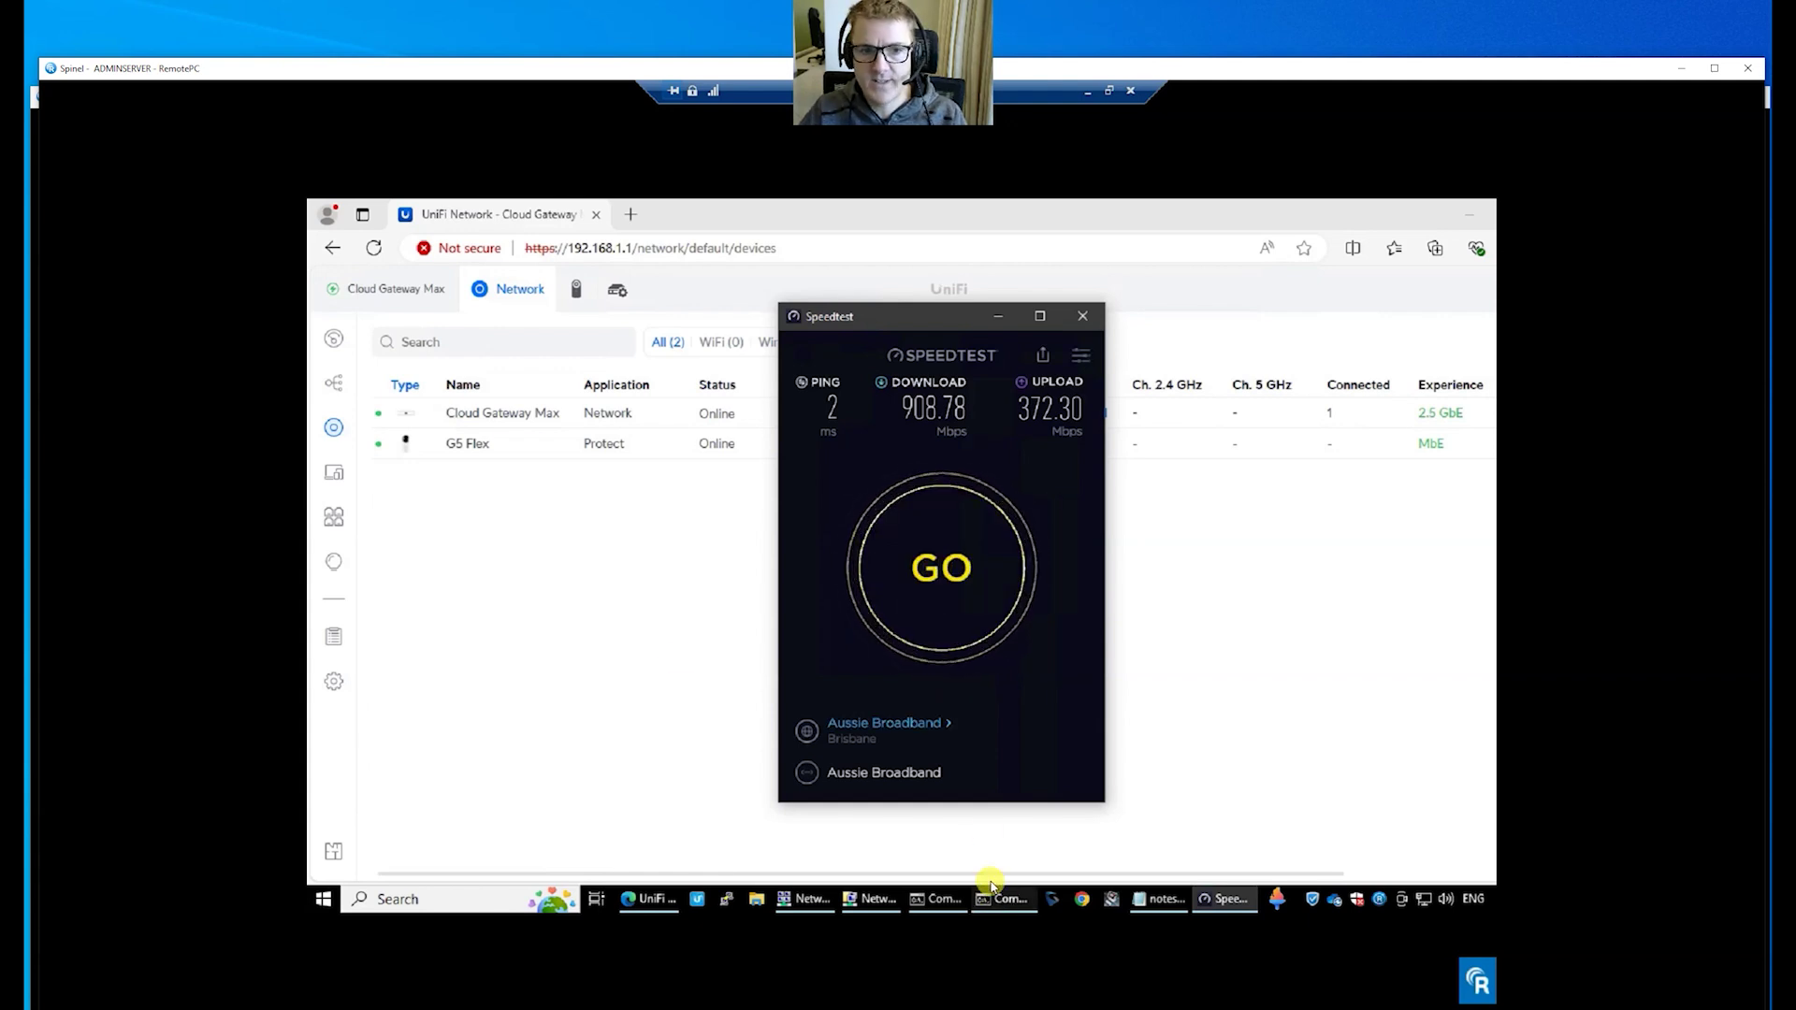
pyautogui.click(341, 673)
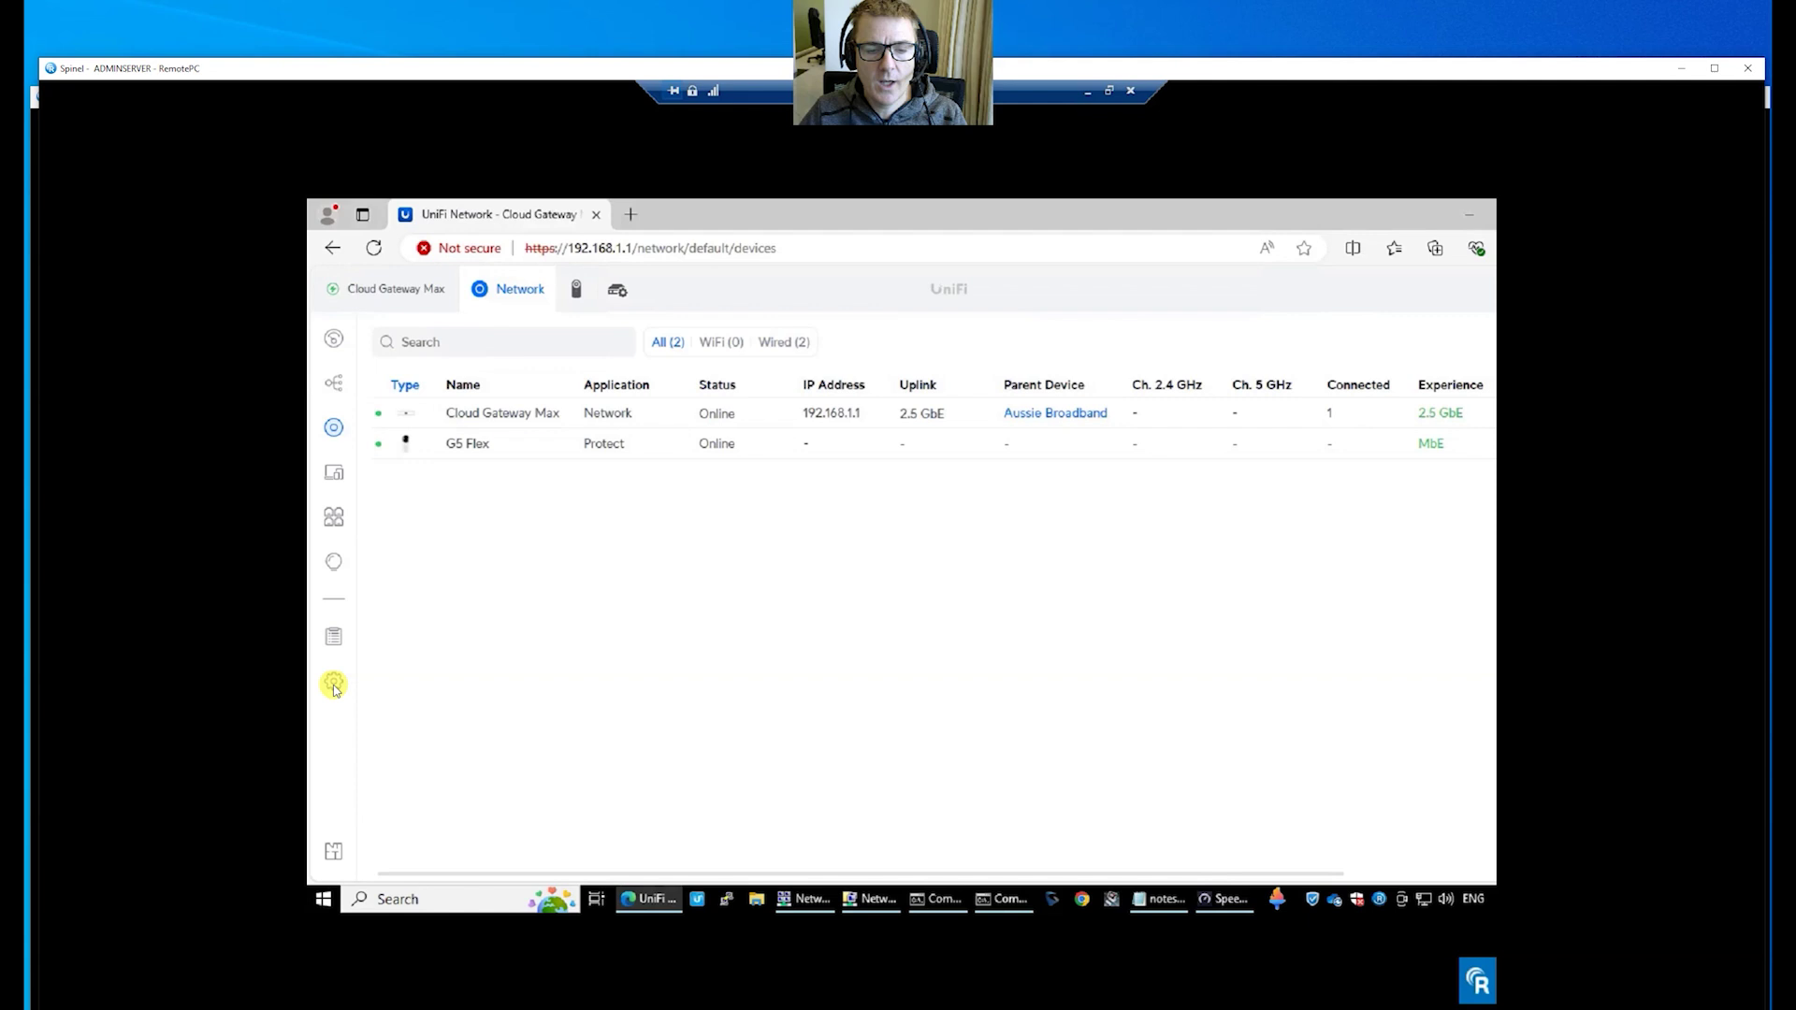
pyautogui.click(334, 683)
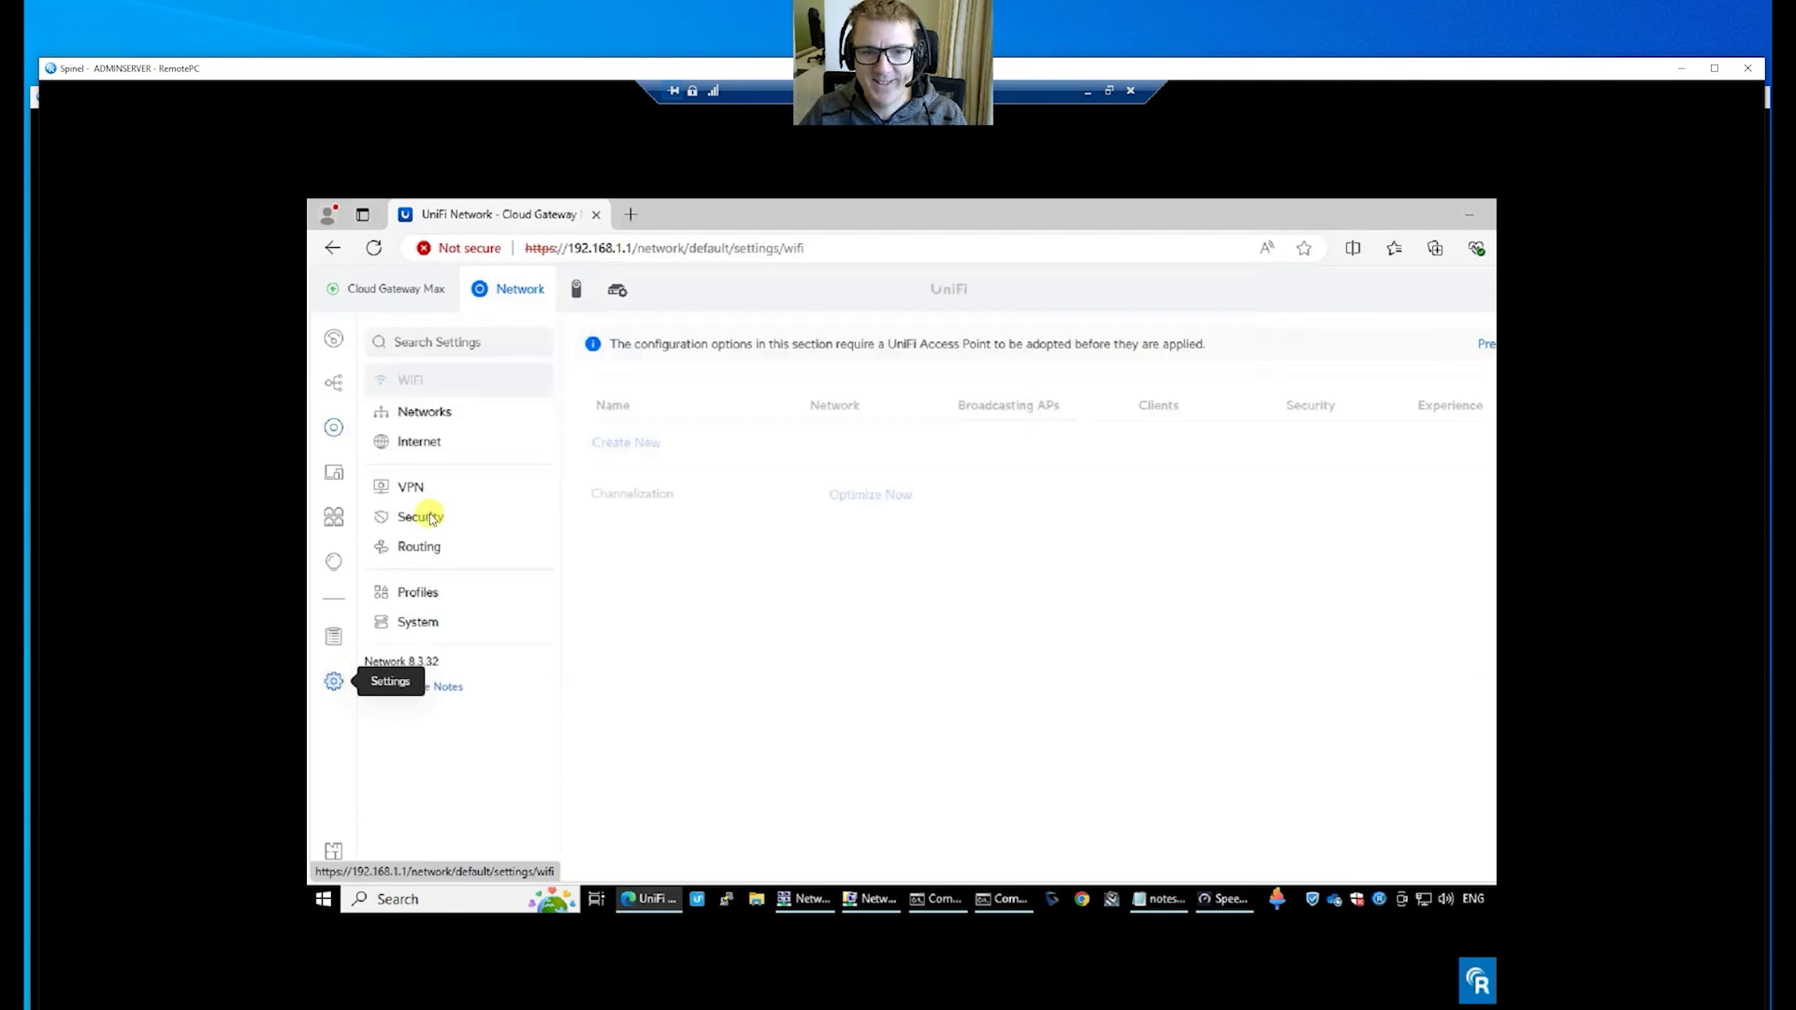
pyautogui.click(429, 516)
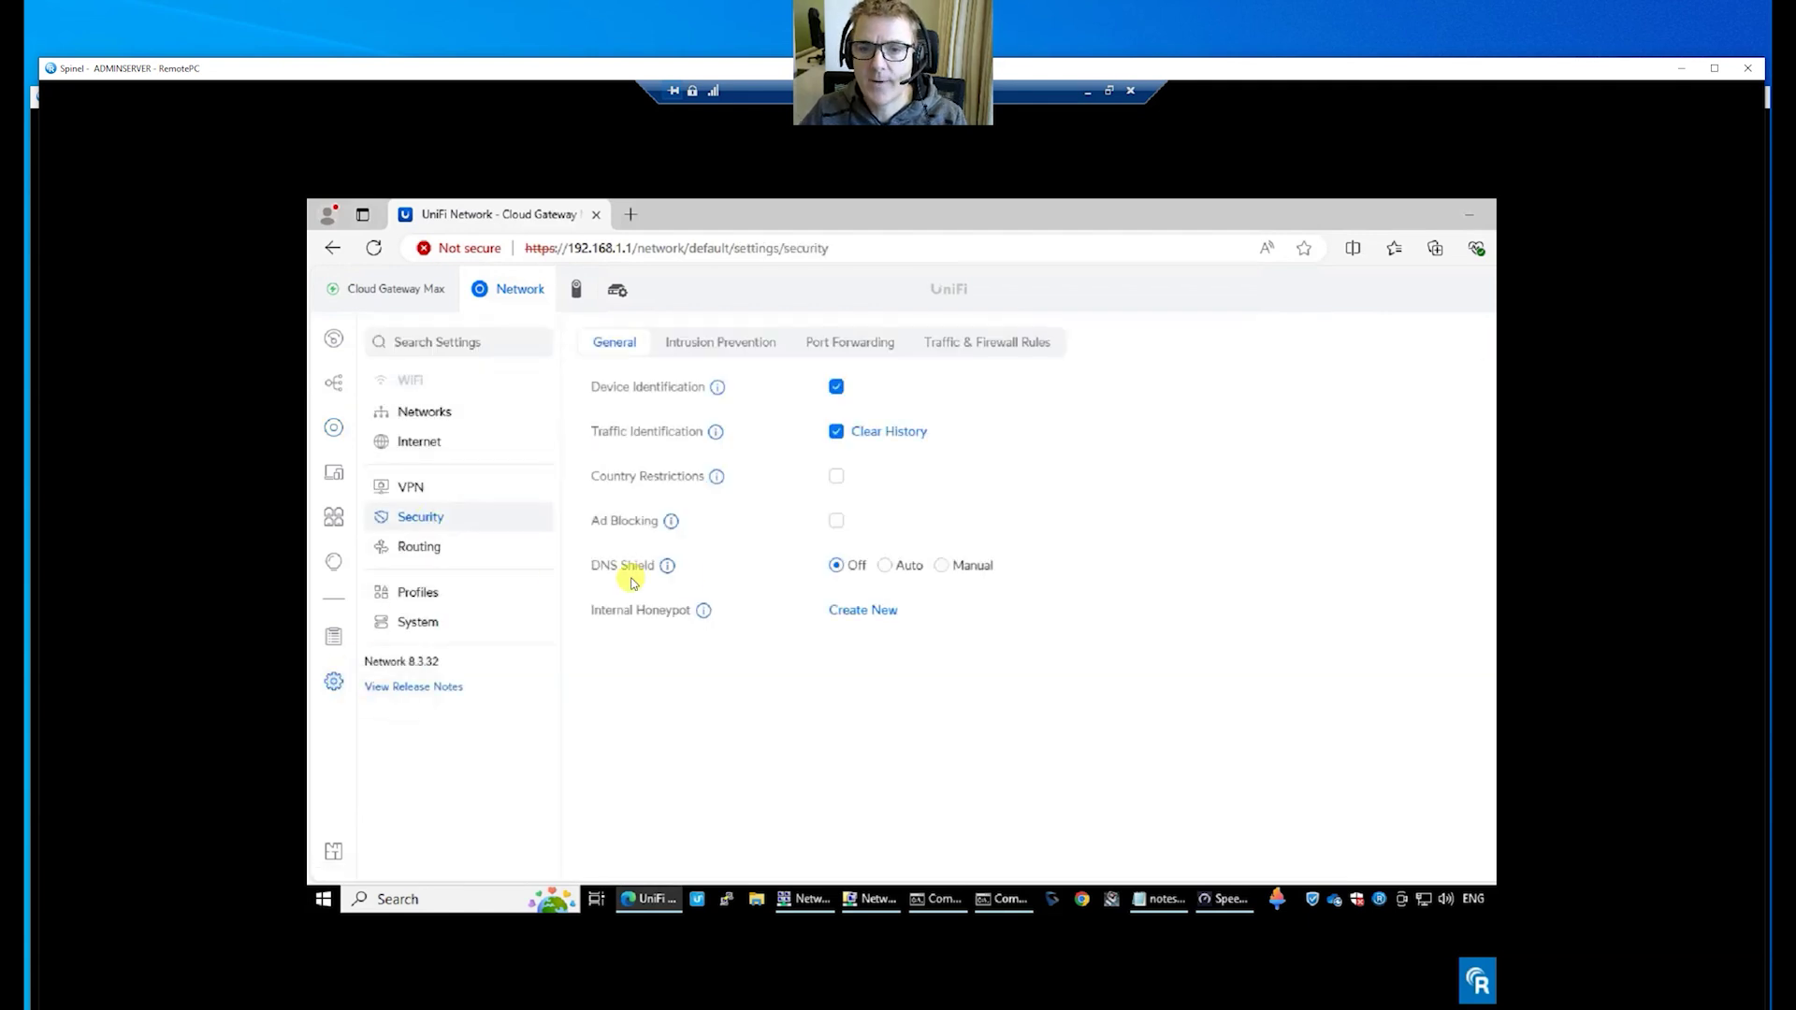
pyautogui.click(773, 342)
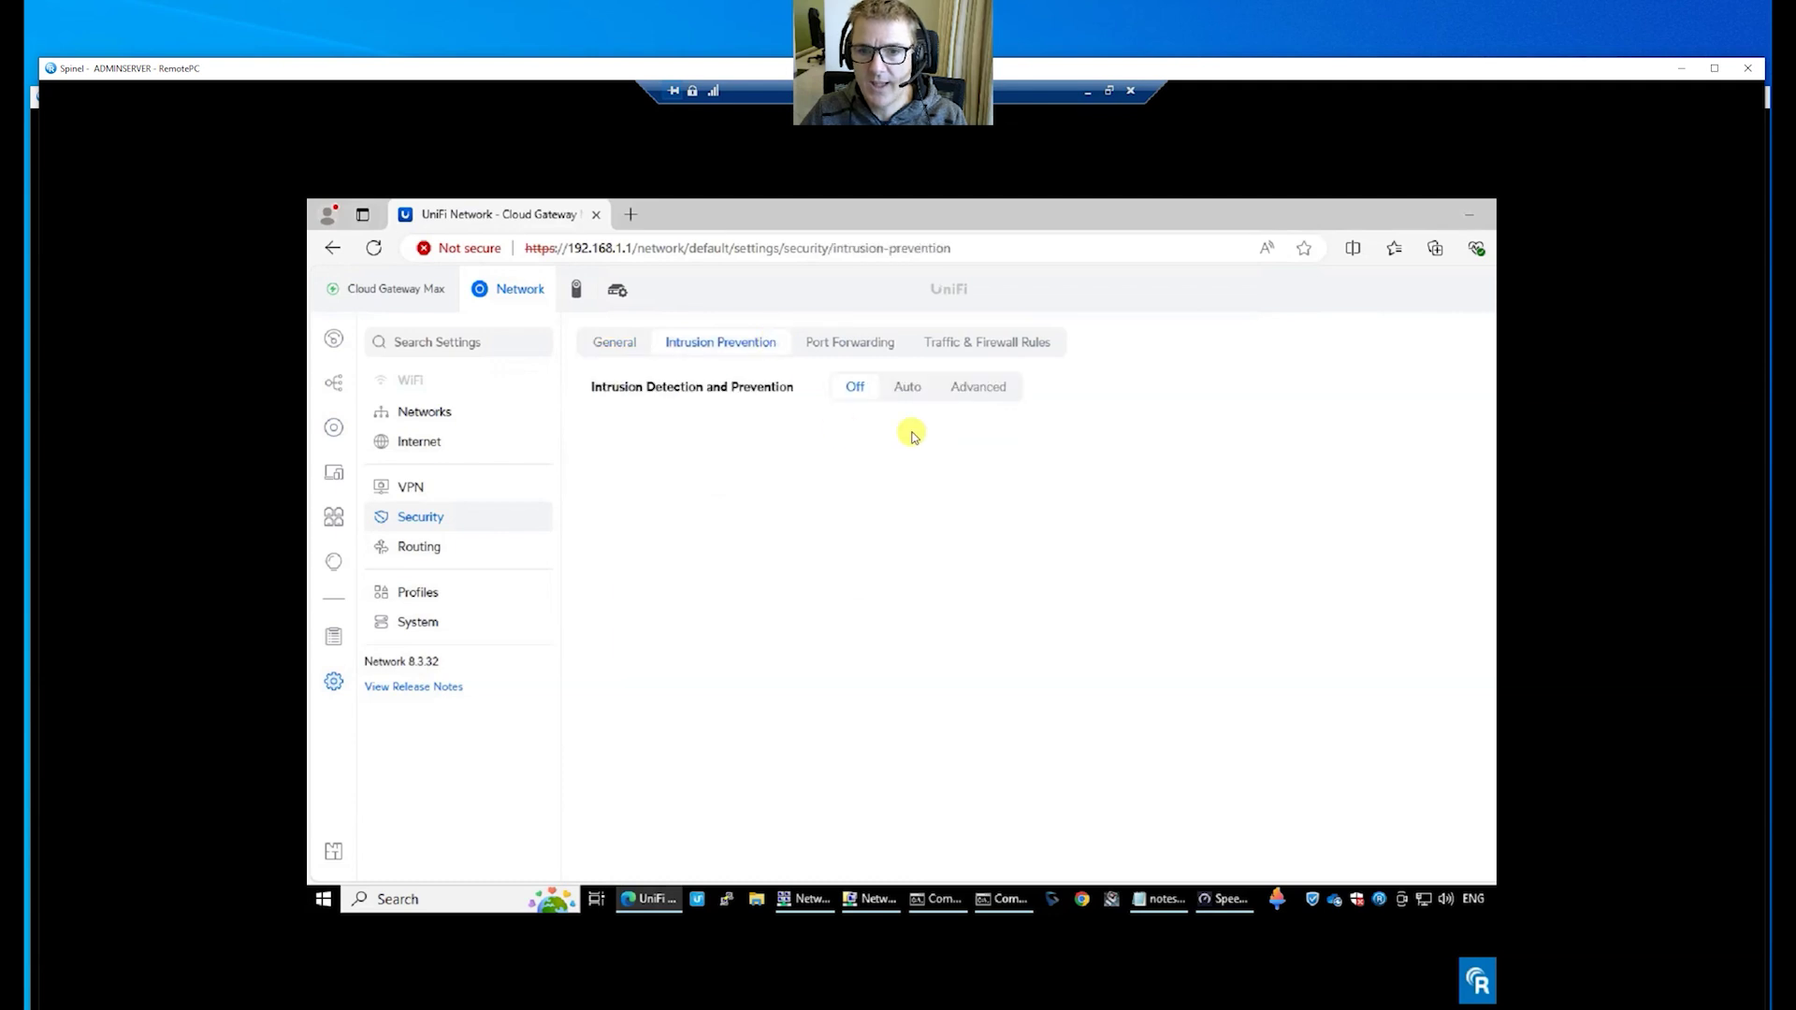
pyautogui.click(963, 344)
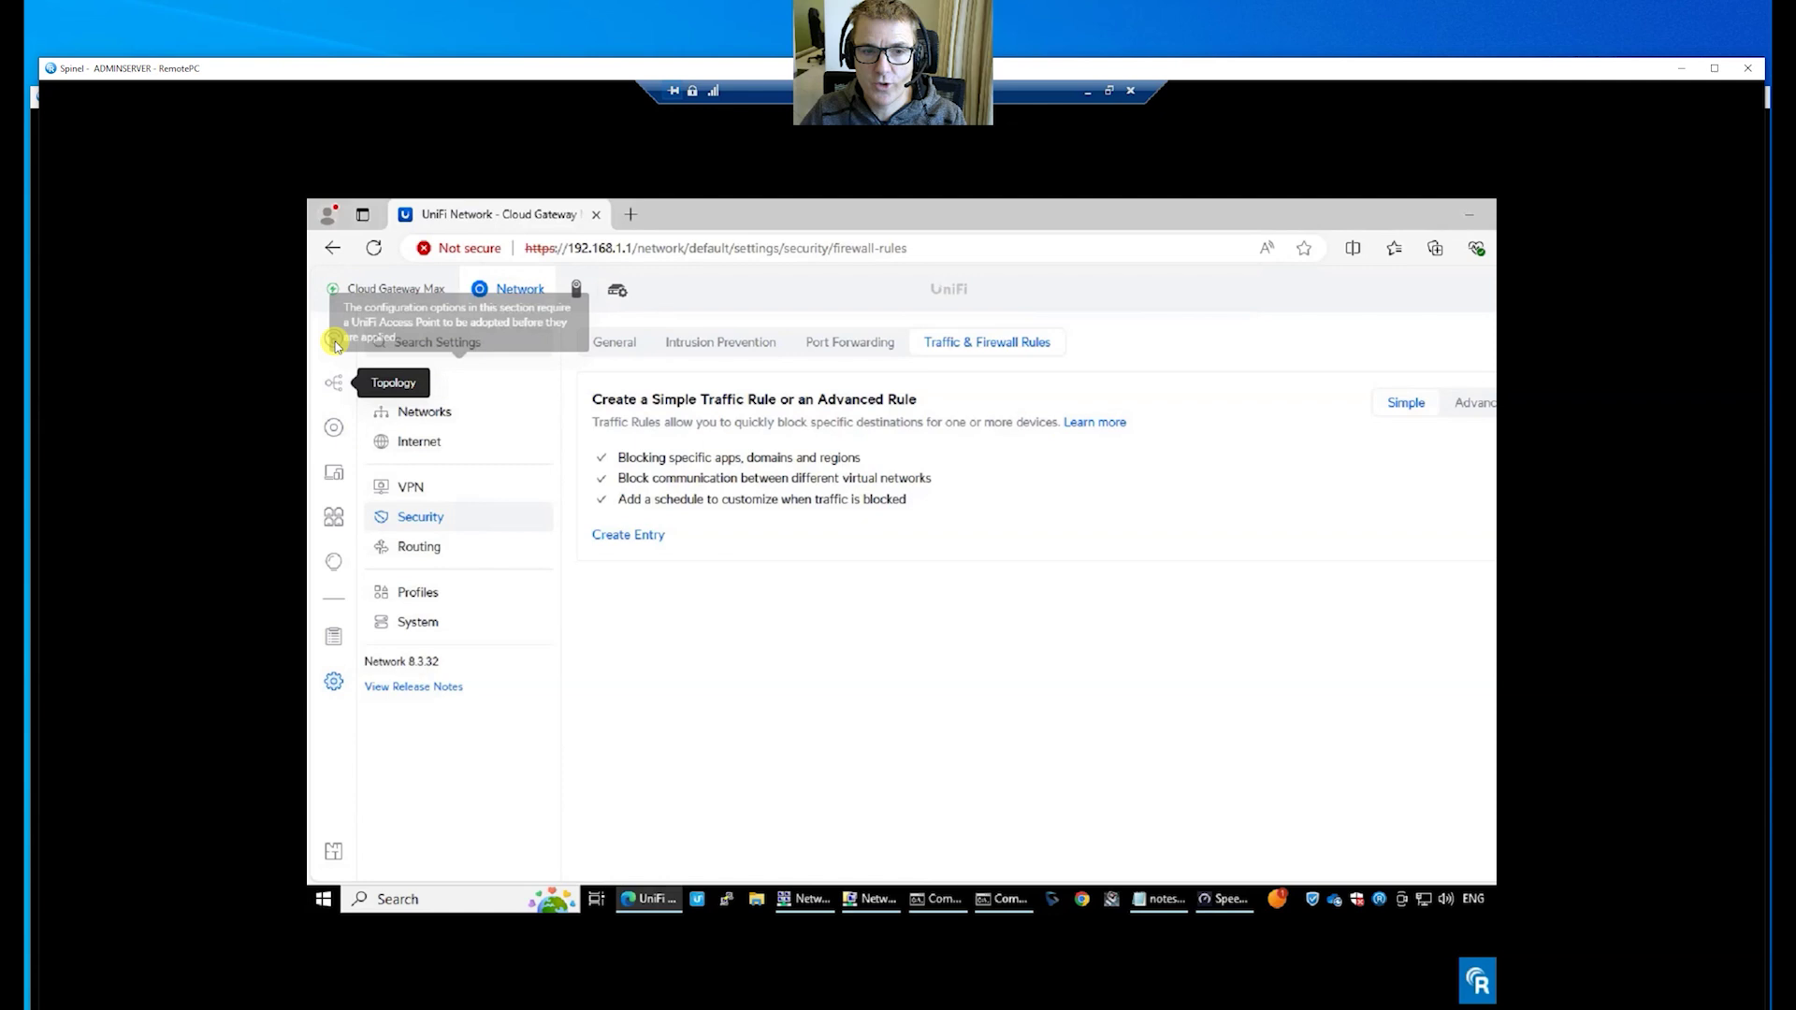
pyautogui.click(334, 428)
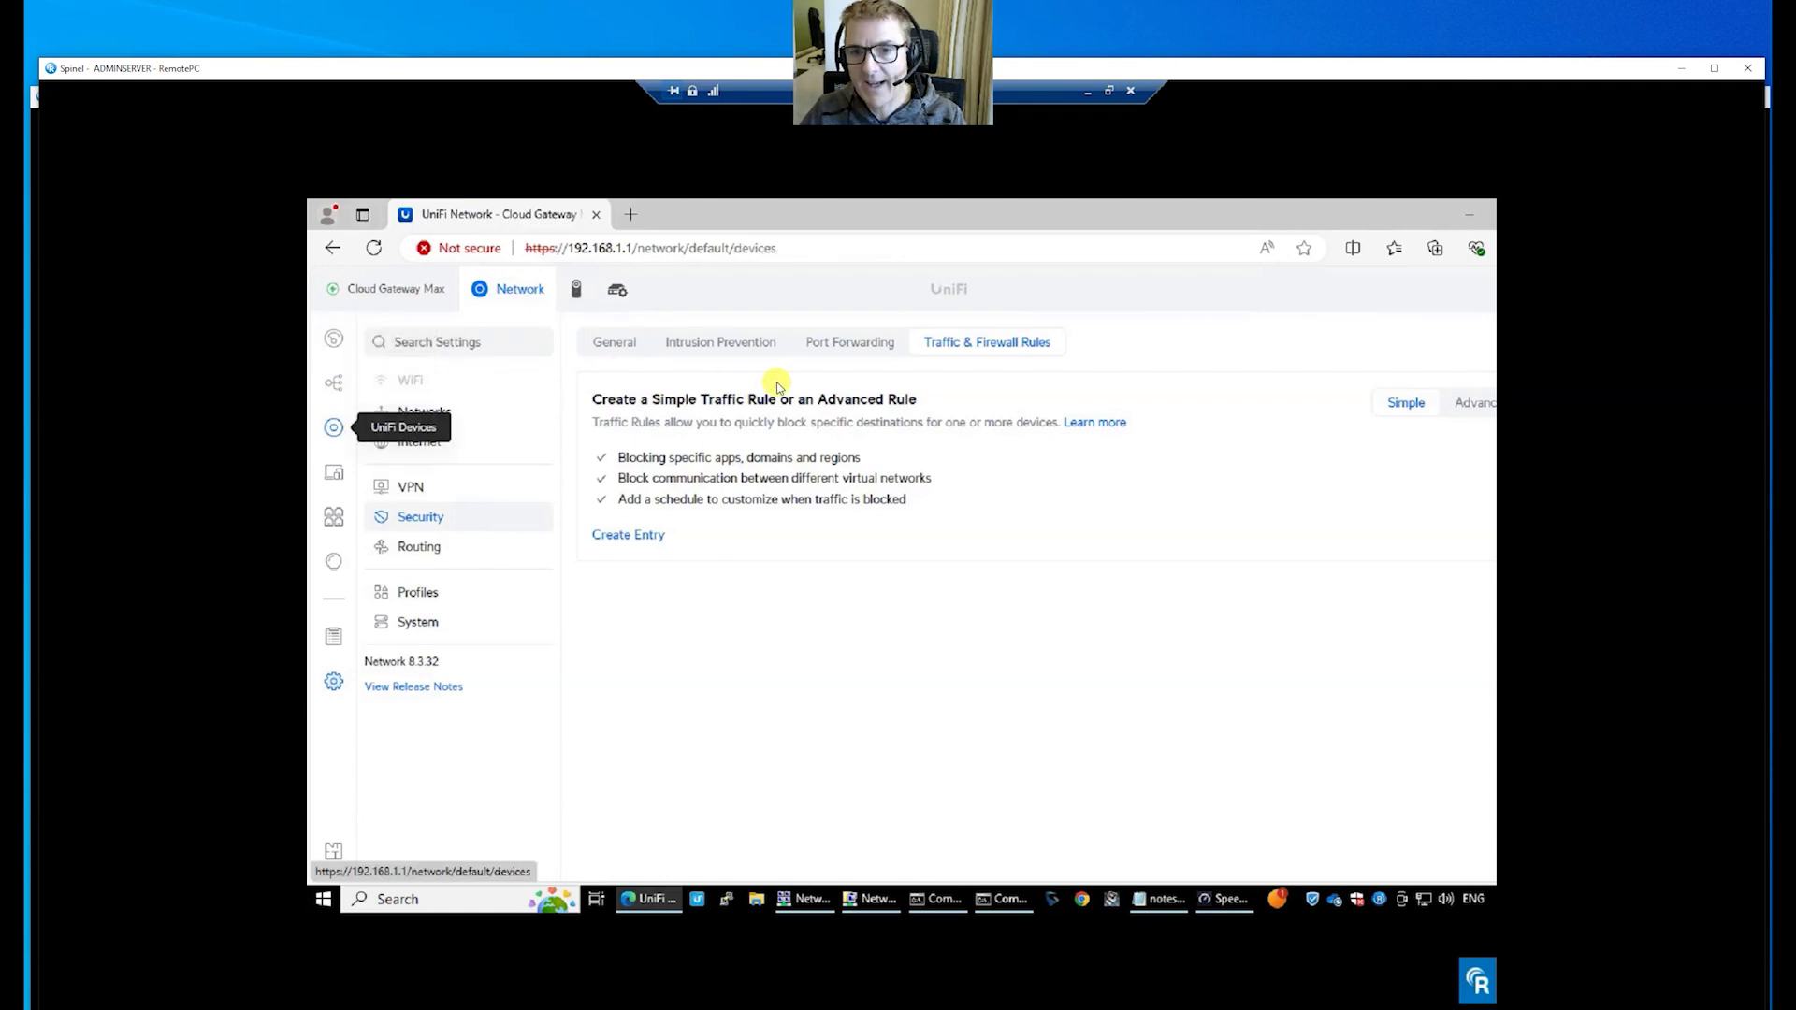
# Rerun the five-stream iperf3 test in Command Prompt, finishing at about 759 Mbits/sec.
pyautogui.click(945, 900)
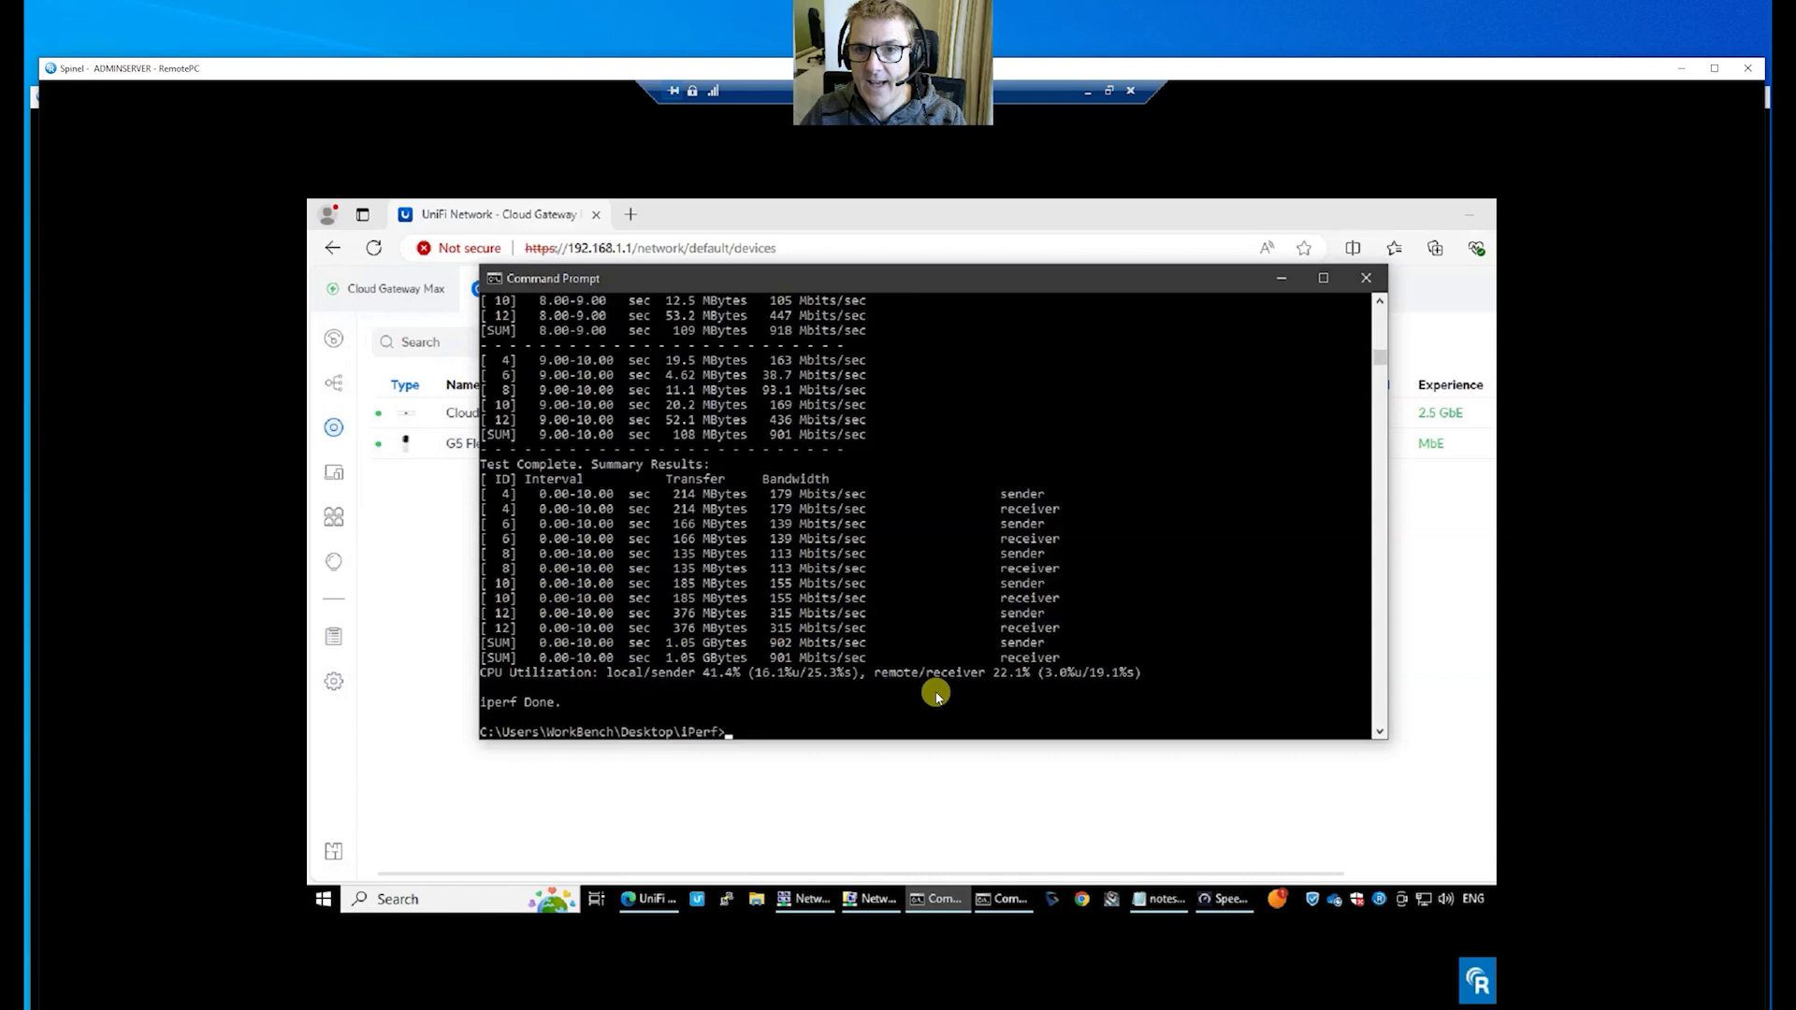
pyautogui.click(937, 695)
pyautogui.press('Up')
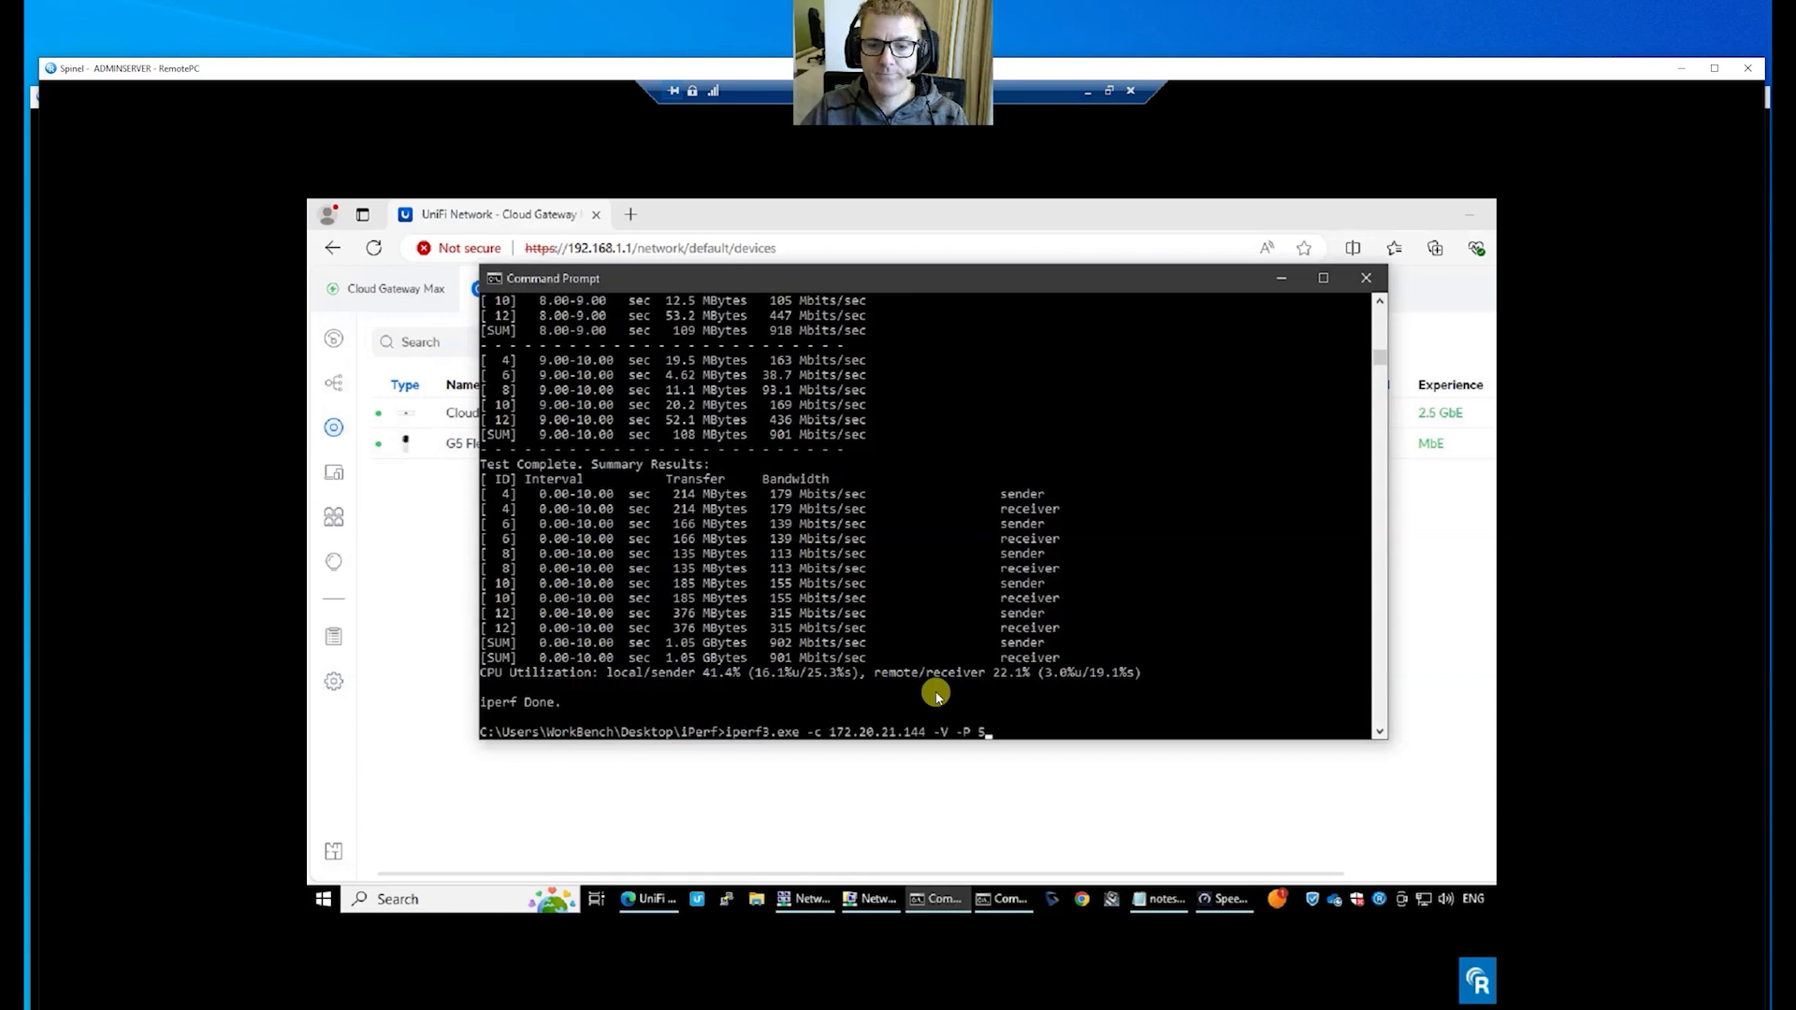
pyautogui.press('Return')
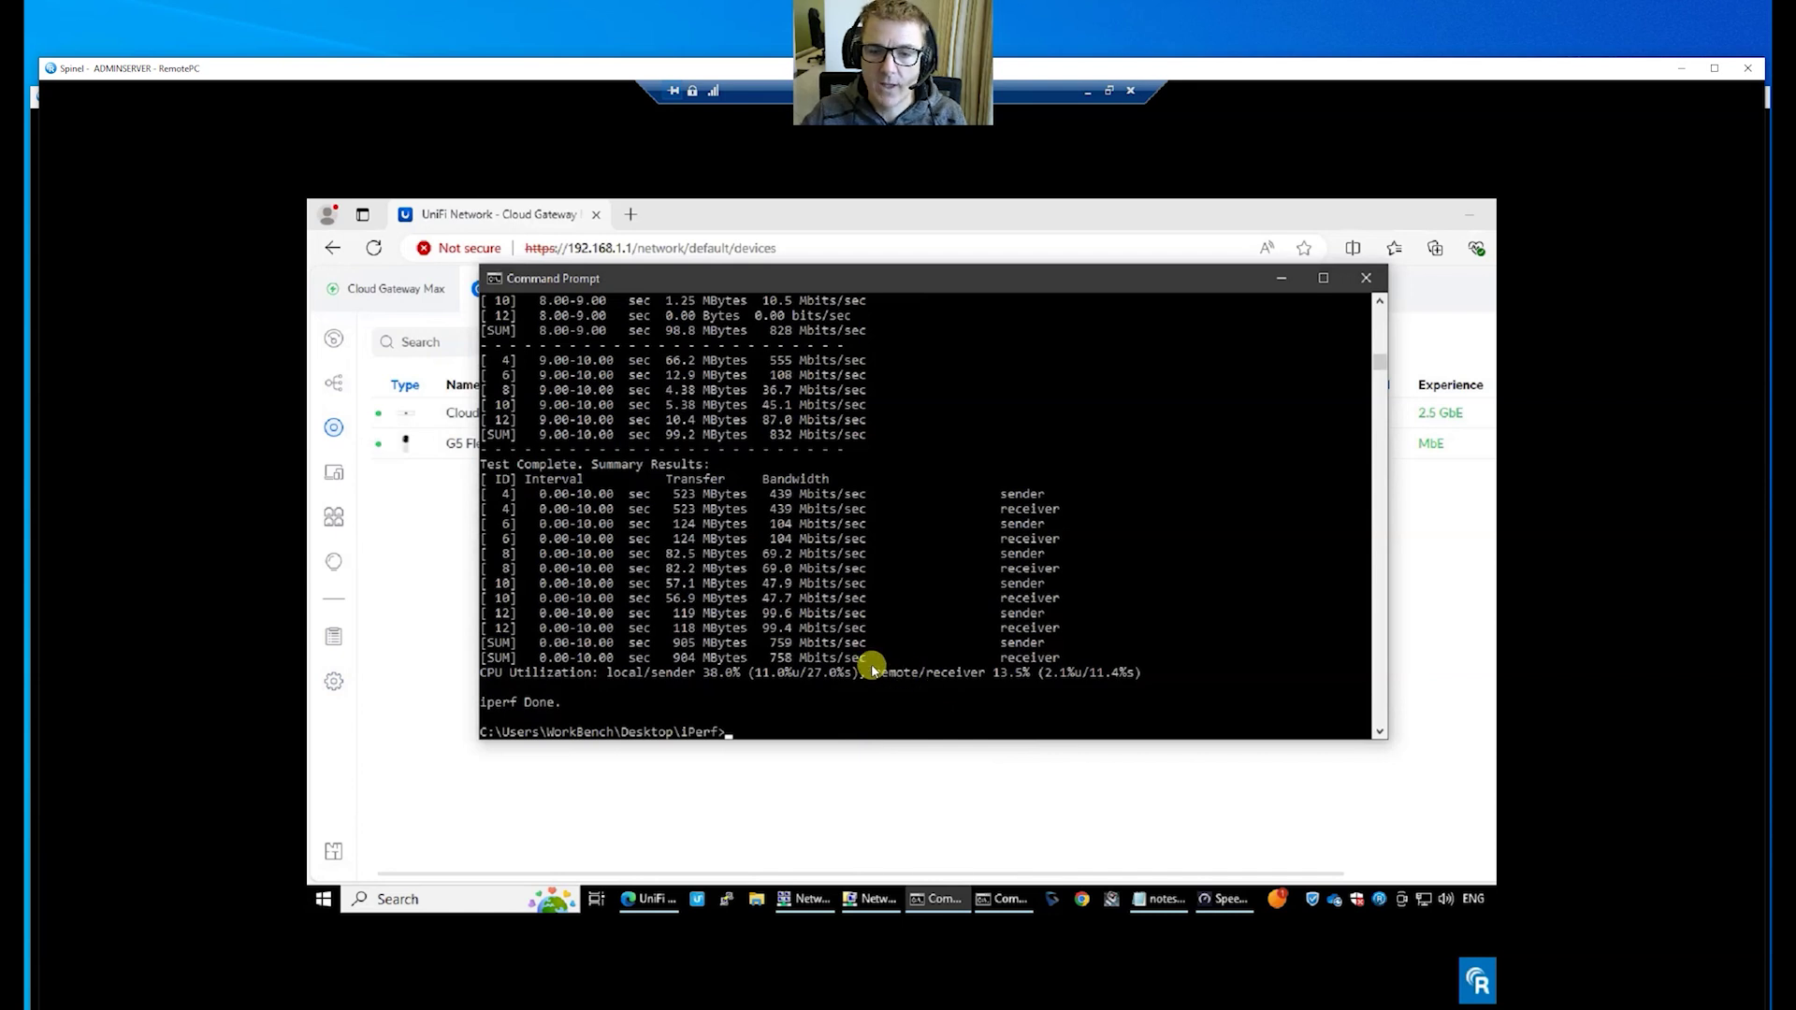
# Select the iperf summary lines down to the totals and return to the UniFi browser.
pyautogui.click(744, 614)
pyautogui.moveTo(743, 614); pyautogui.dragTo(851, 660)
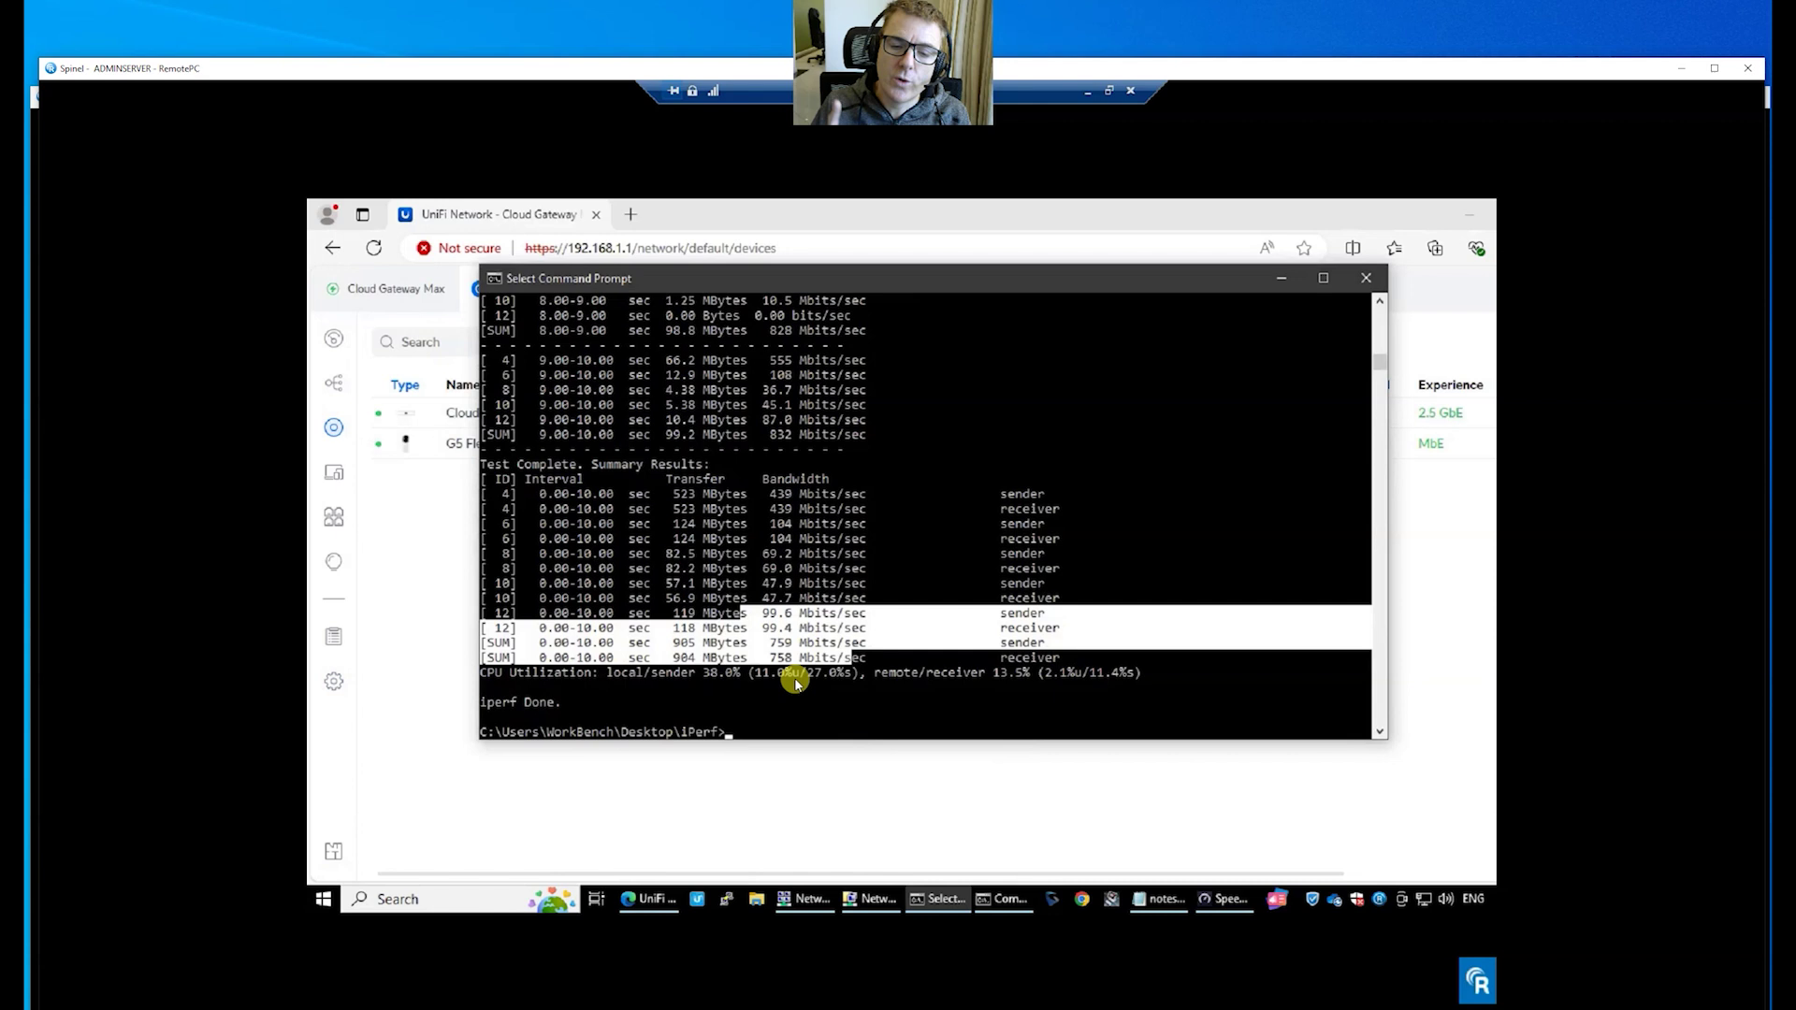
pyautogui.click(814, 805)
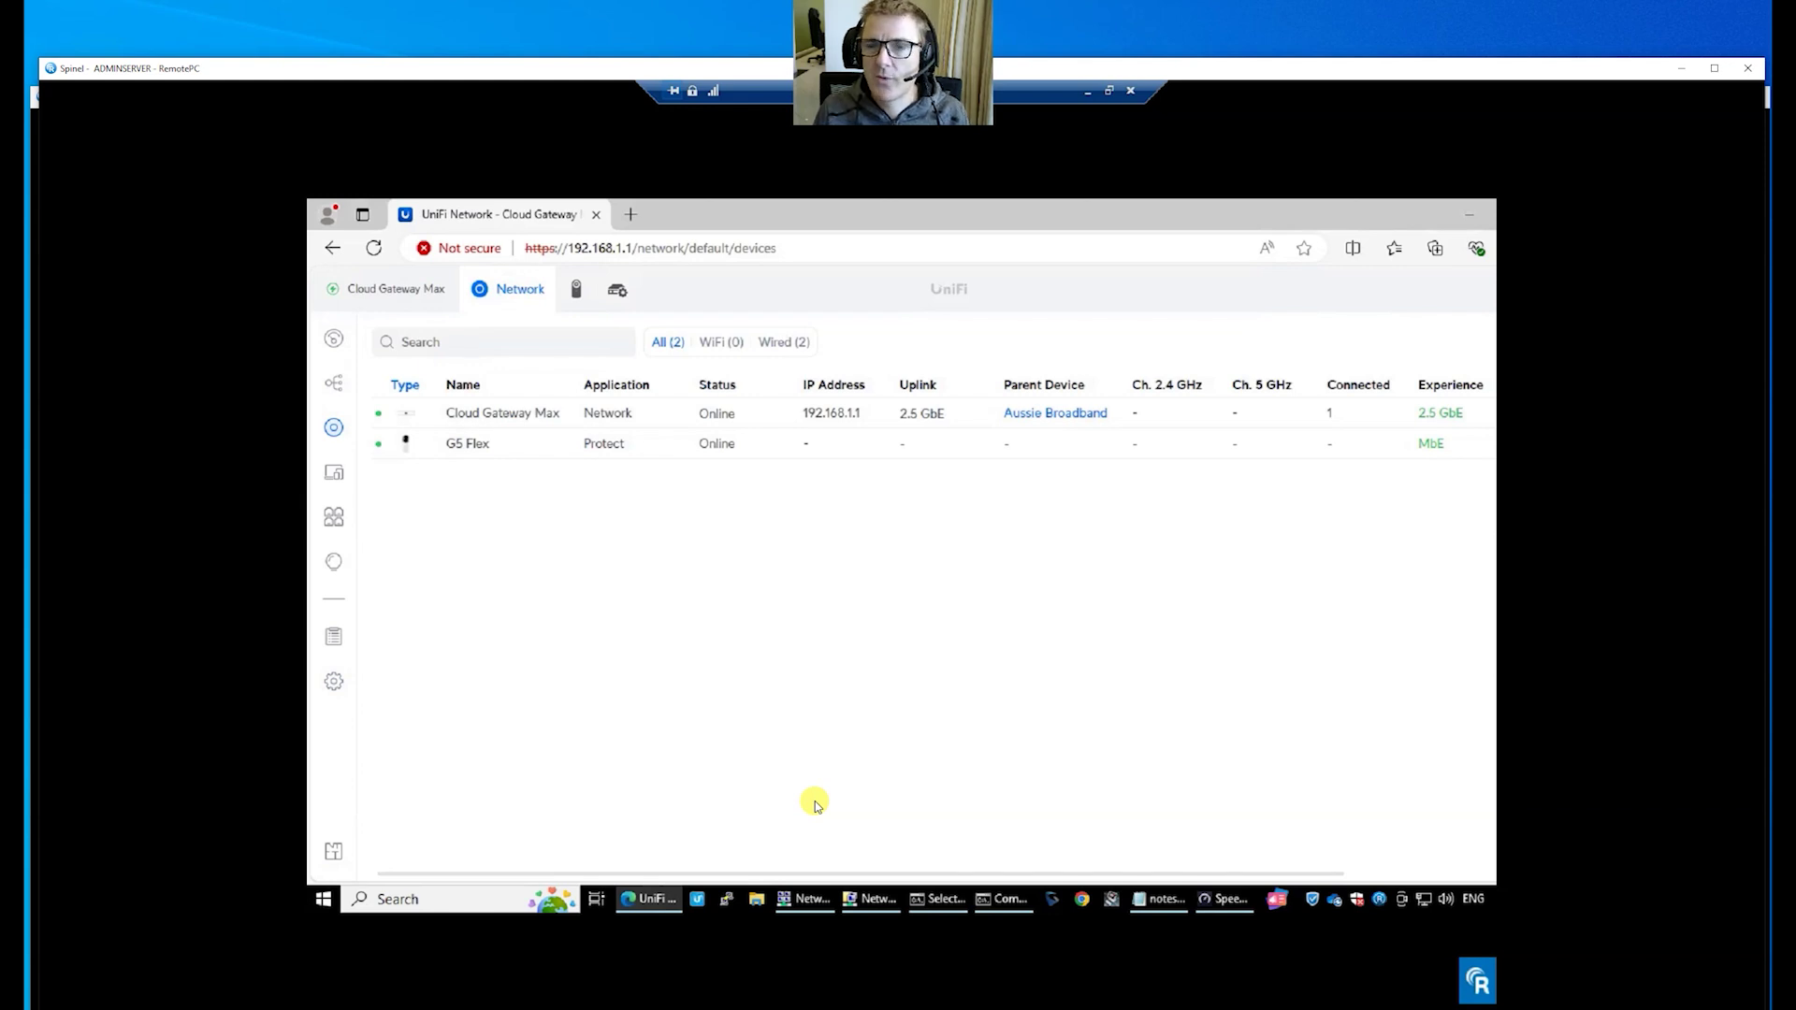
# Force port 1 (WorkBench-VM) to a manual 2.5Gbps FDX link speed and apply the change.
pyautogui.click(337, 516)
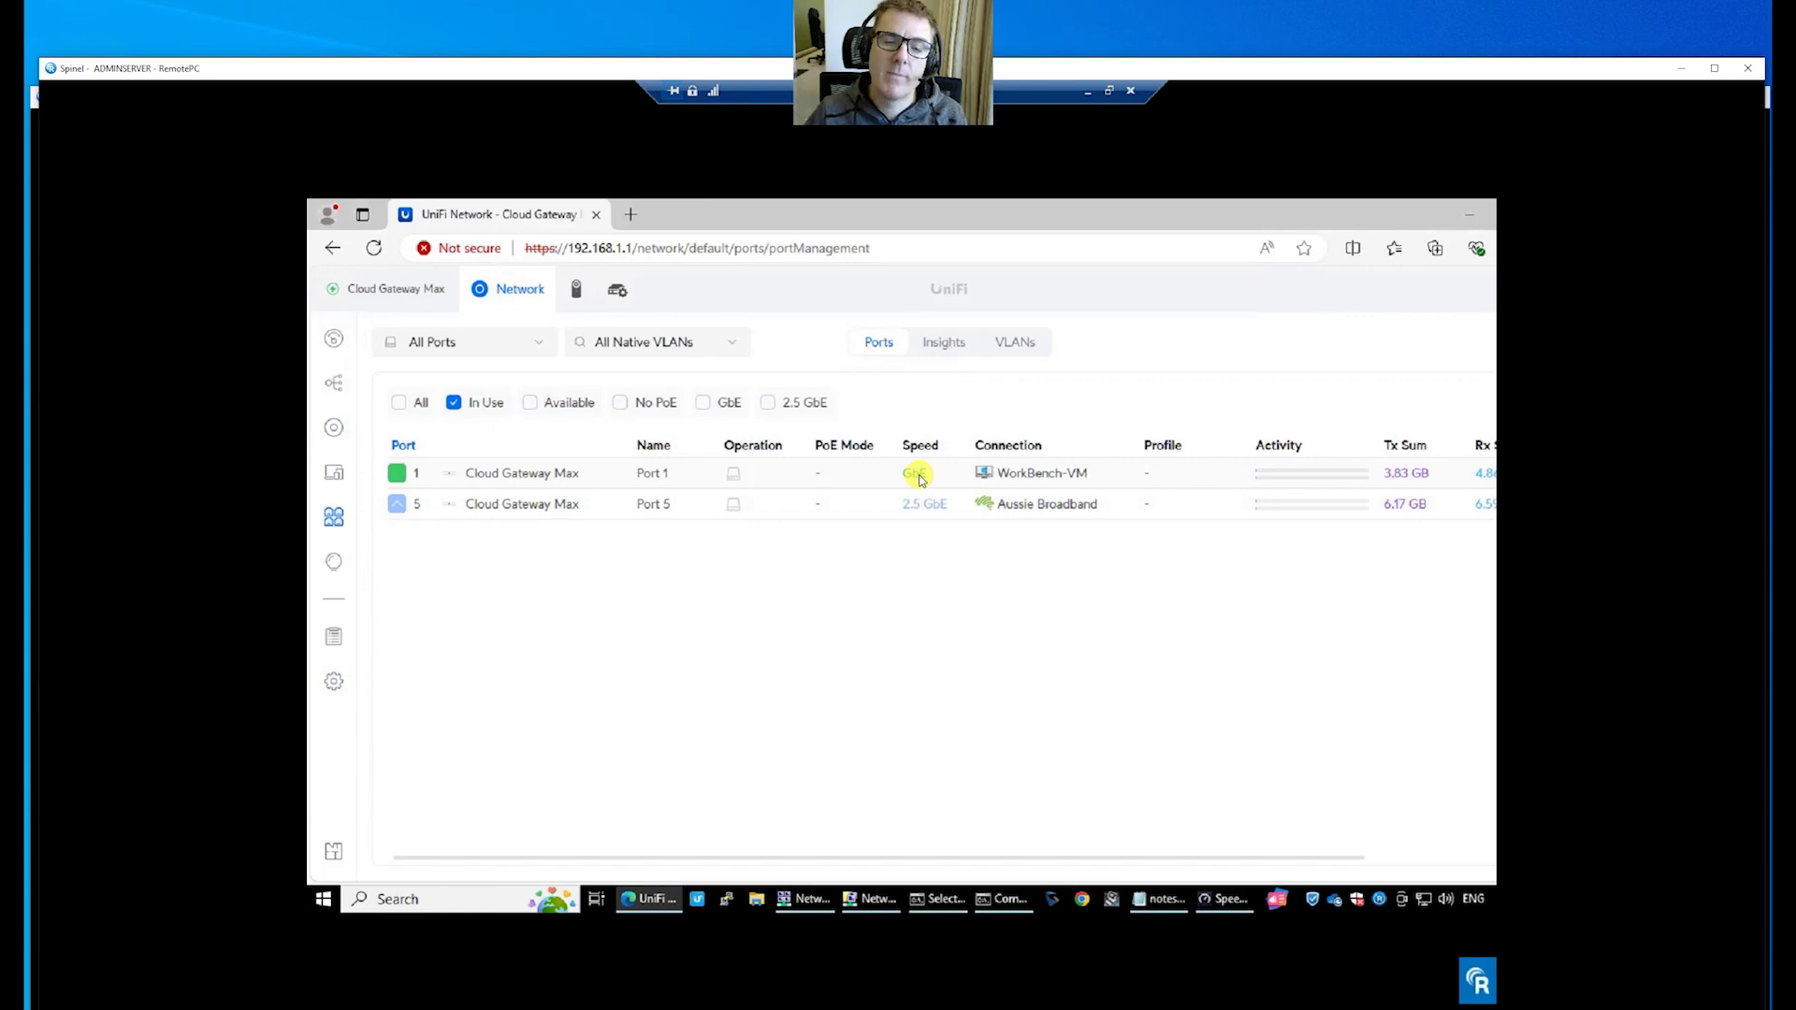
pyautogui.click(495, 477)
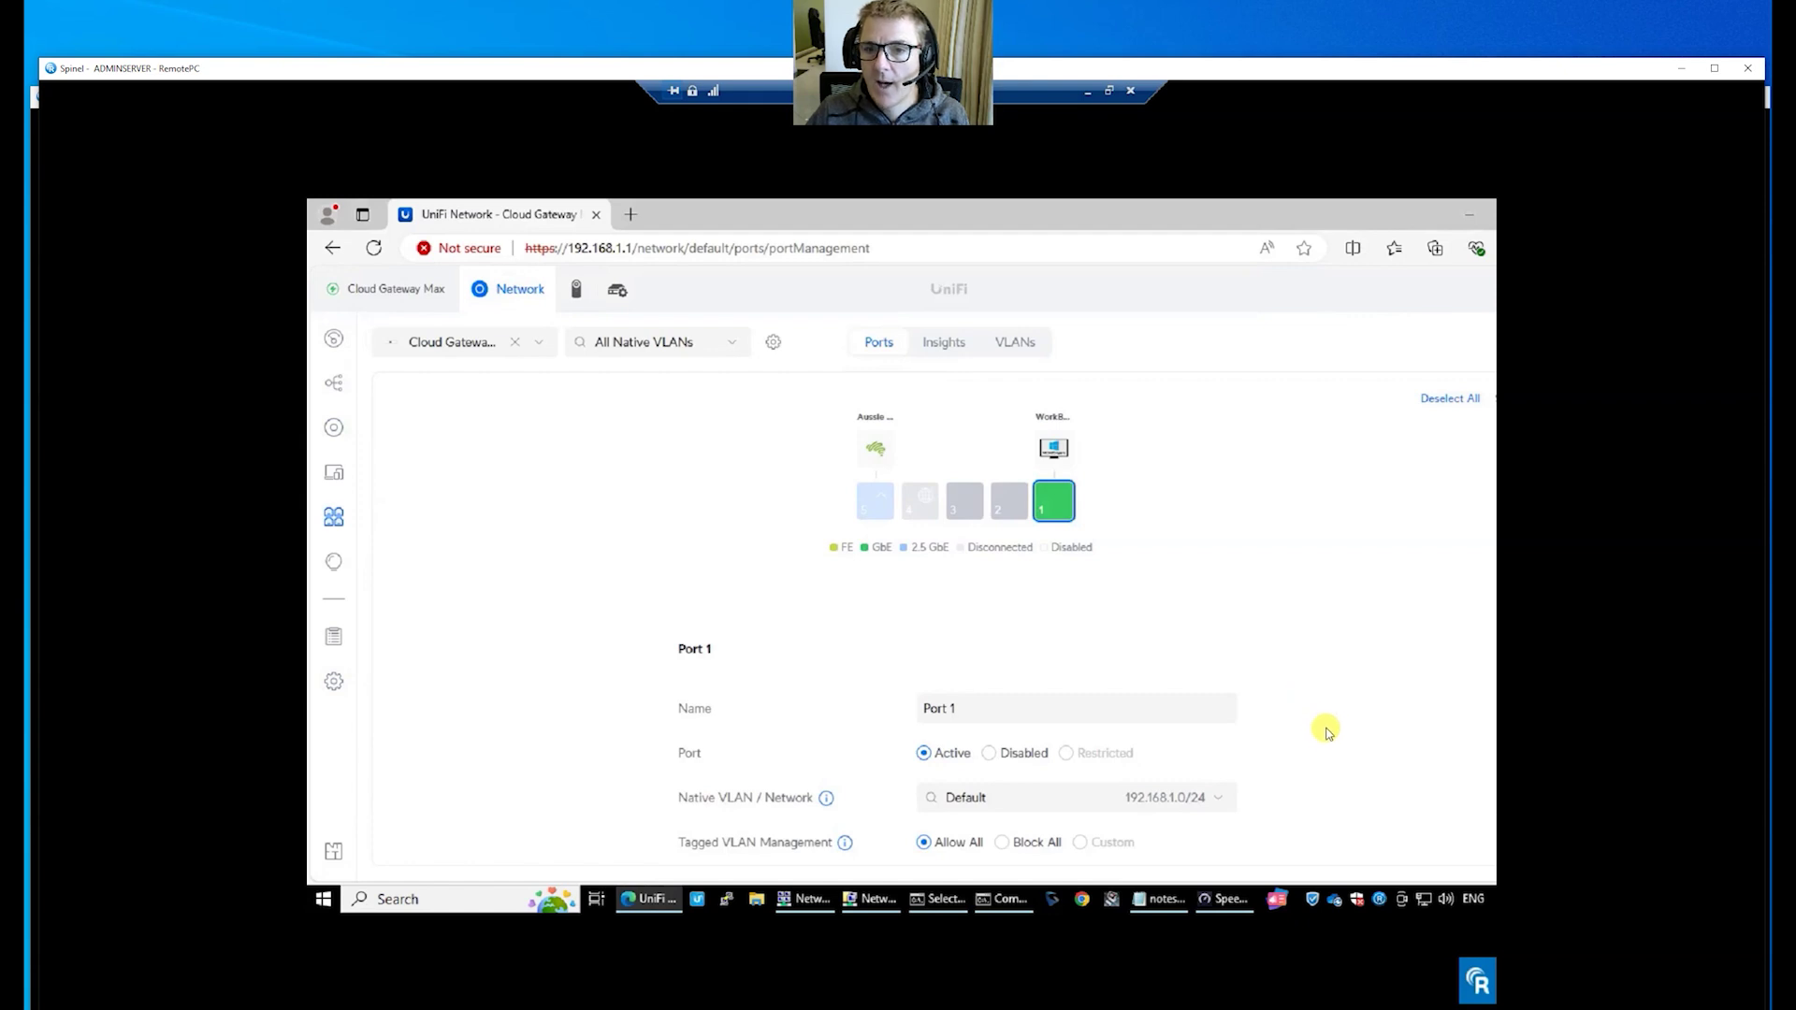
pyautogui.scroll(-5, 1314, 737)
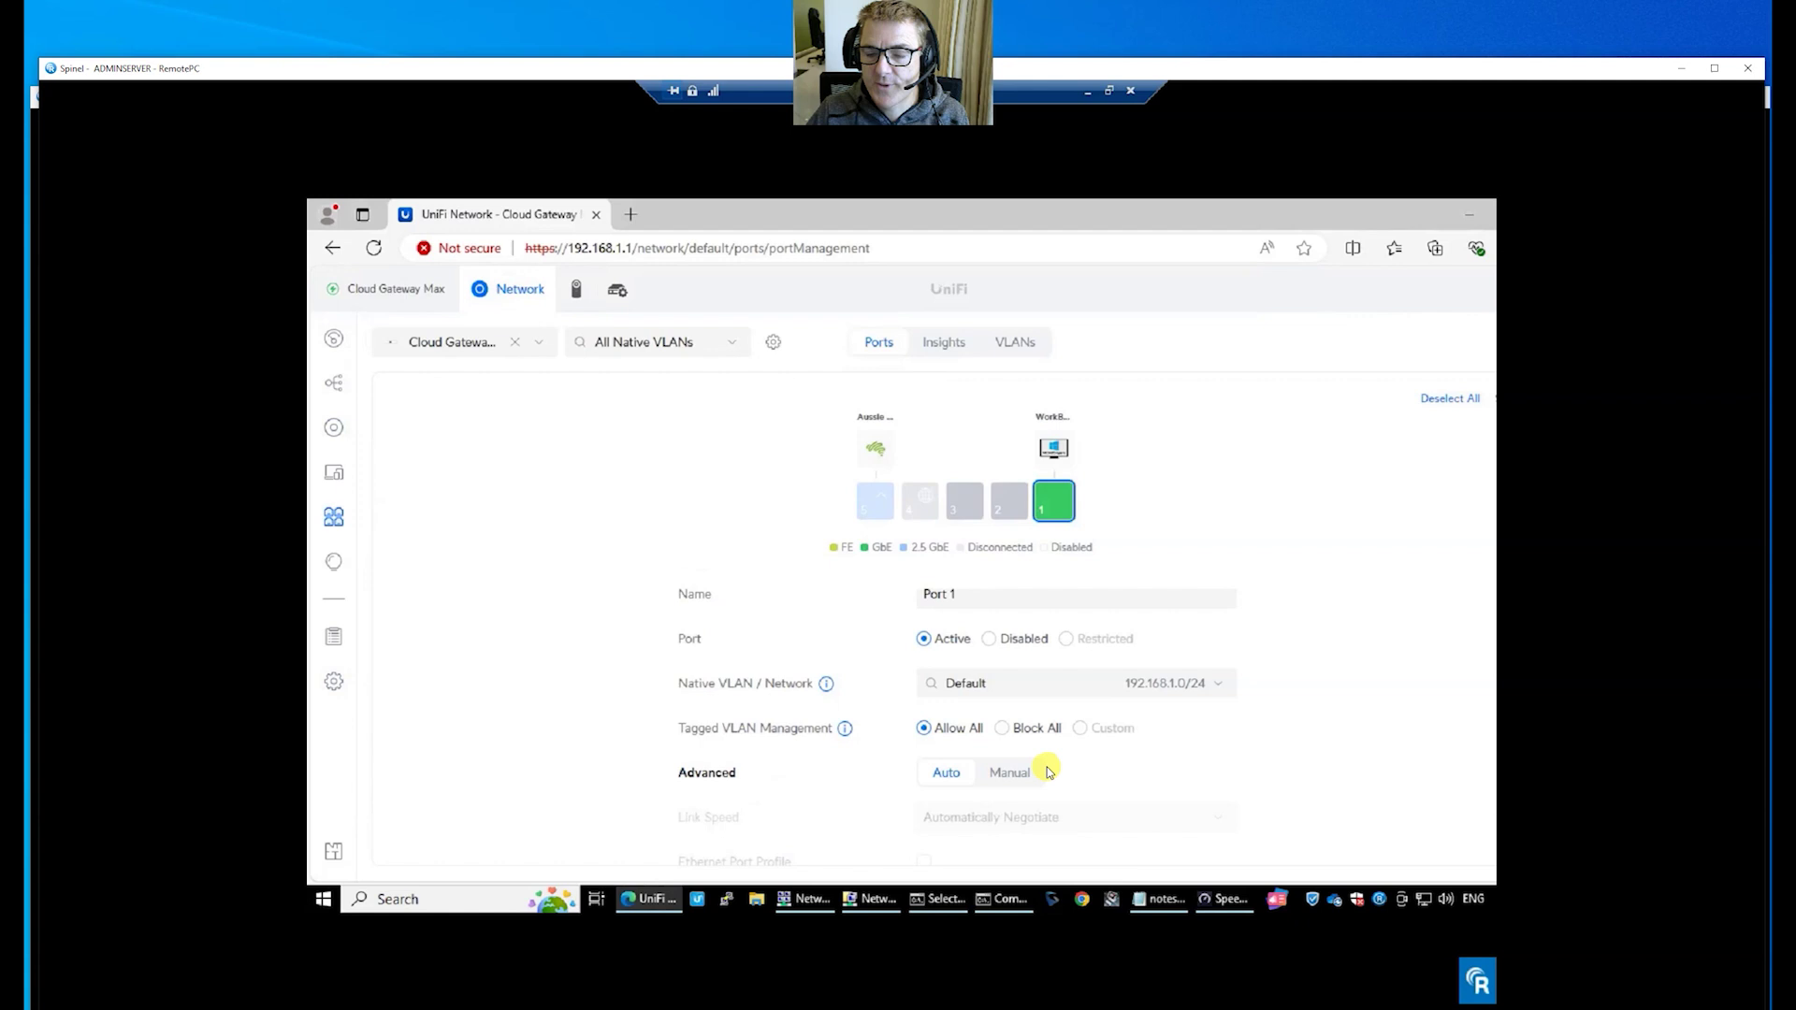
pyautogui.click(1022, 778)
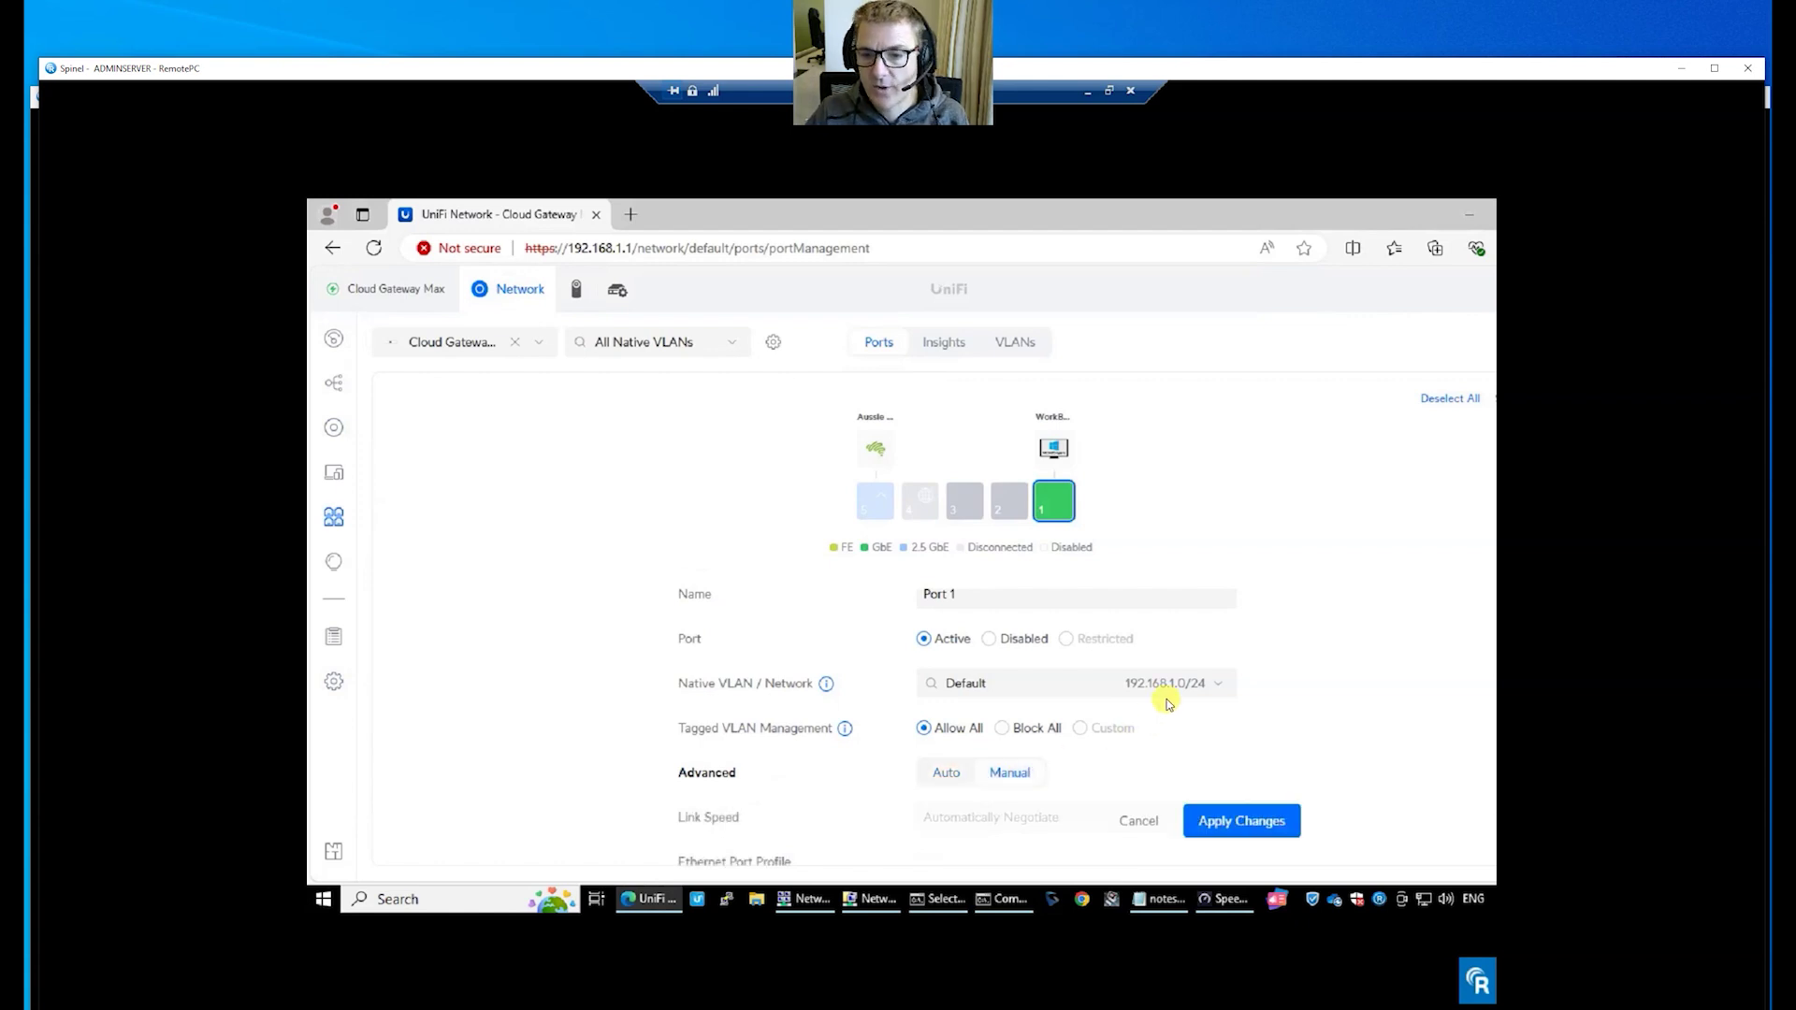
pyautogui.scroll(-2, 1168, 701)
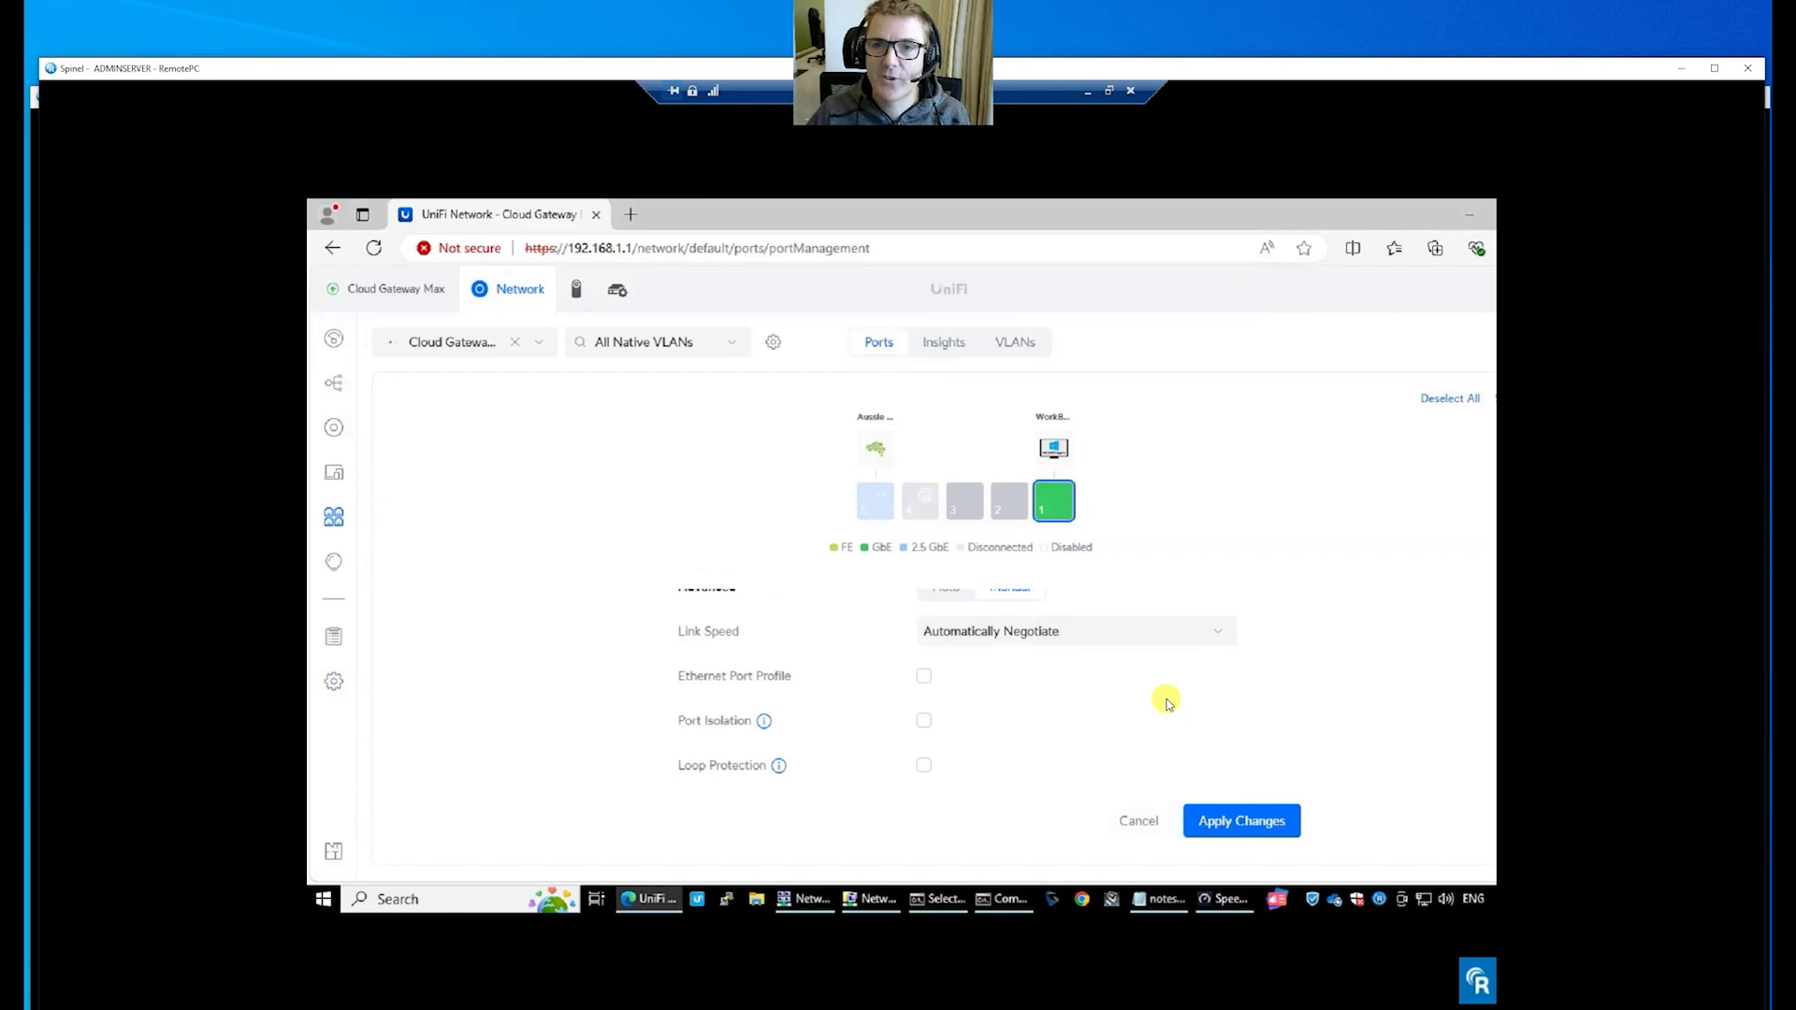
pyautogui.click(1061, 633)
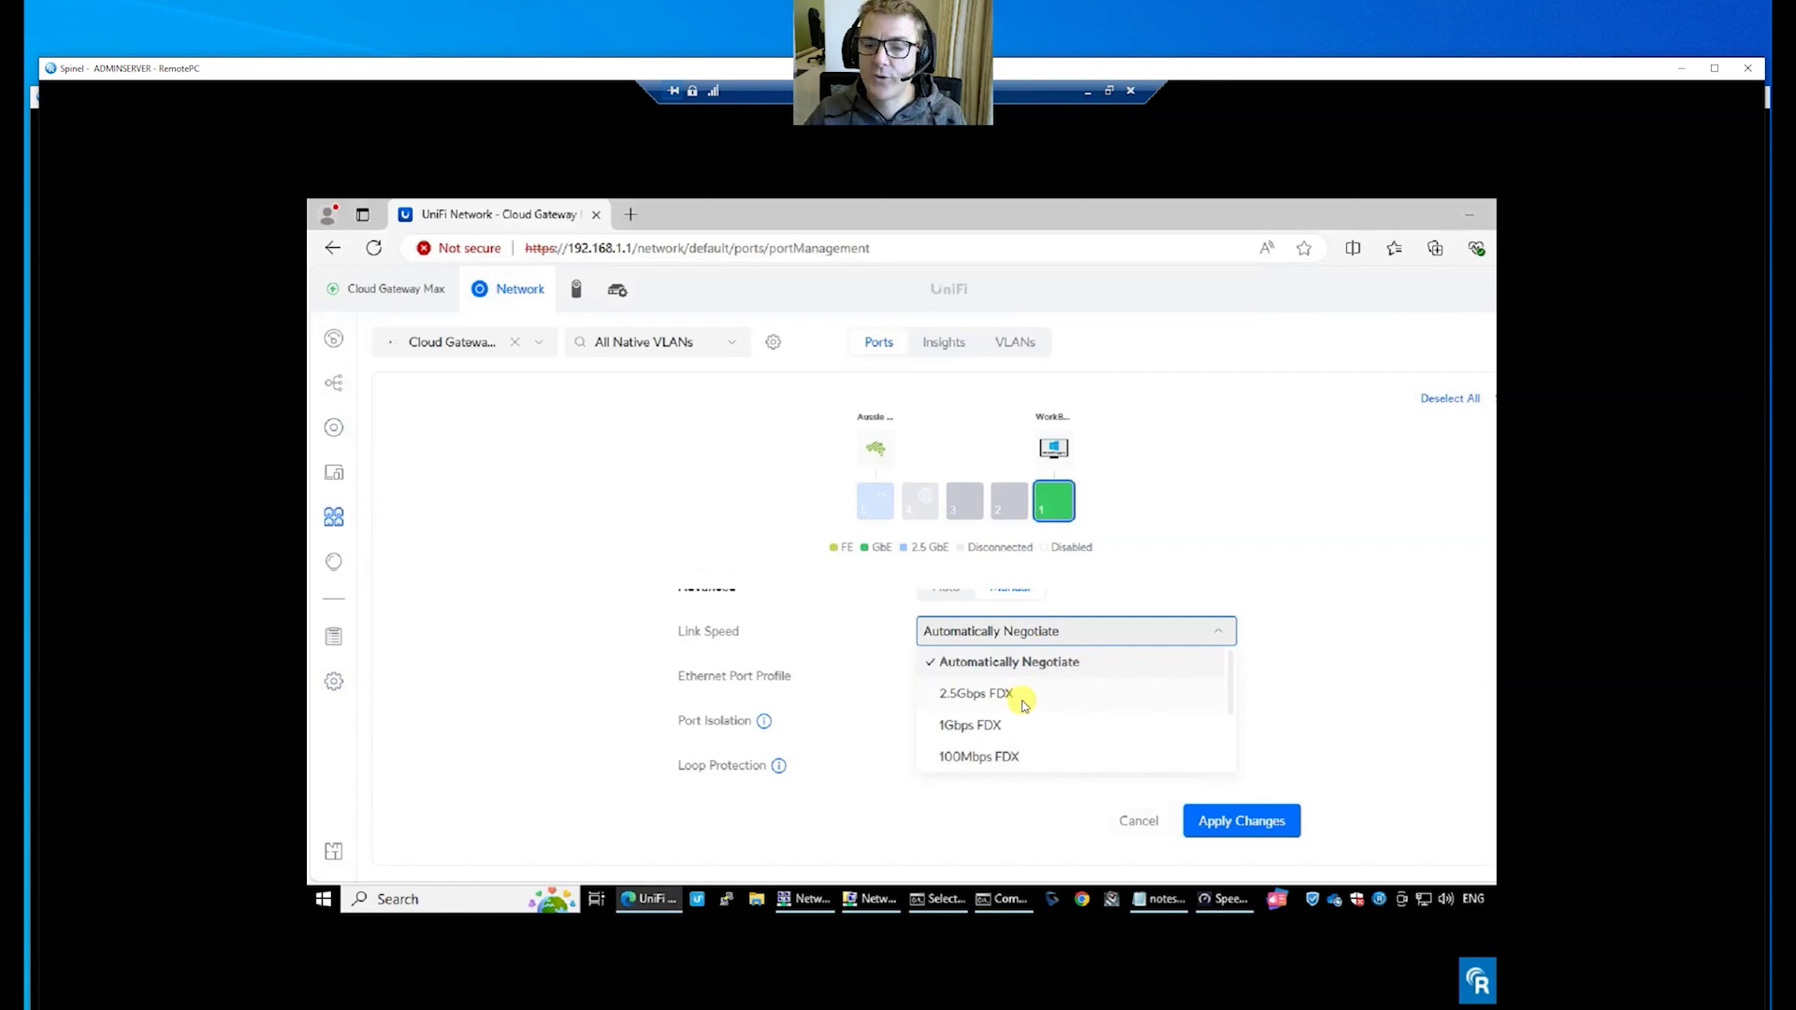
pyautogui.click(1024, 702)
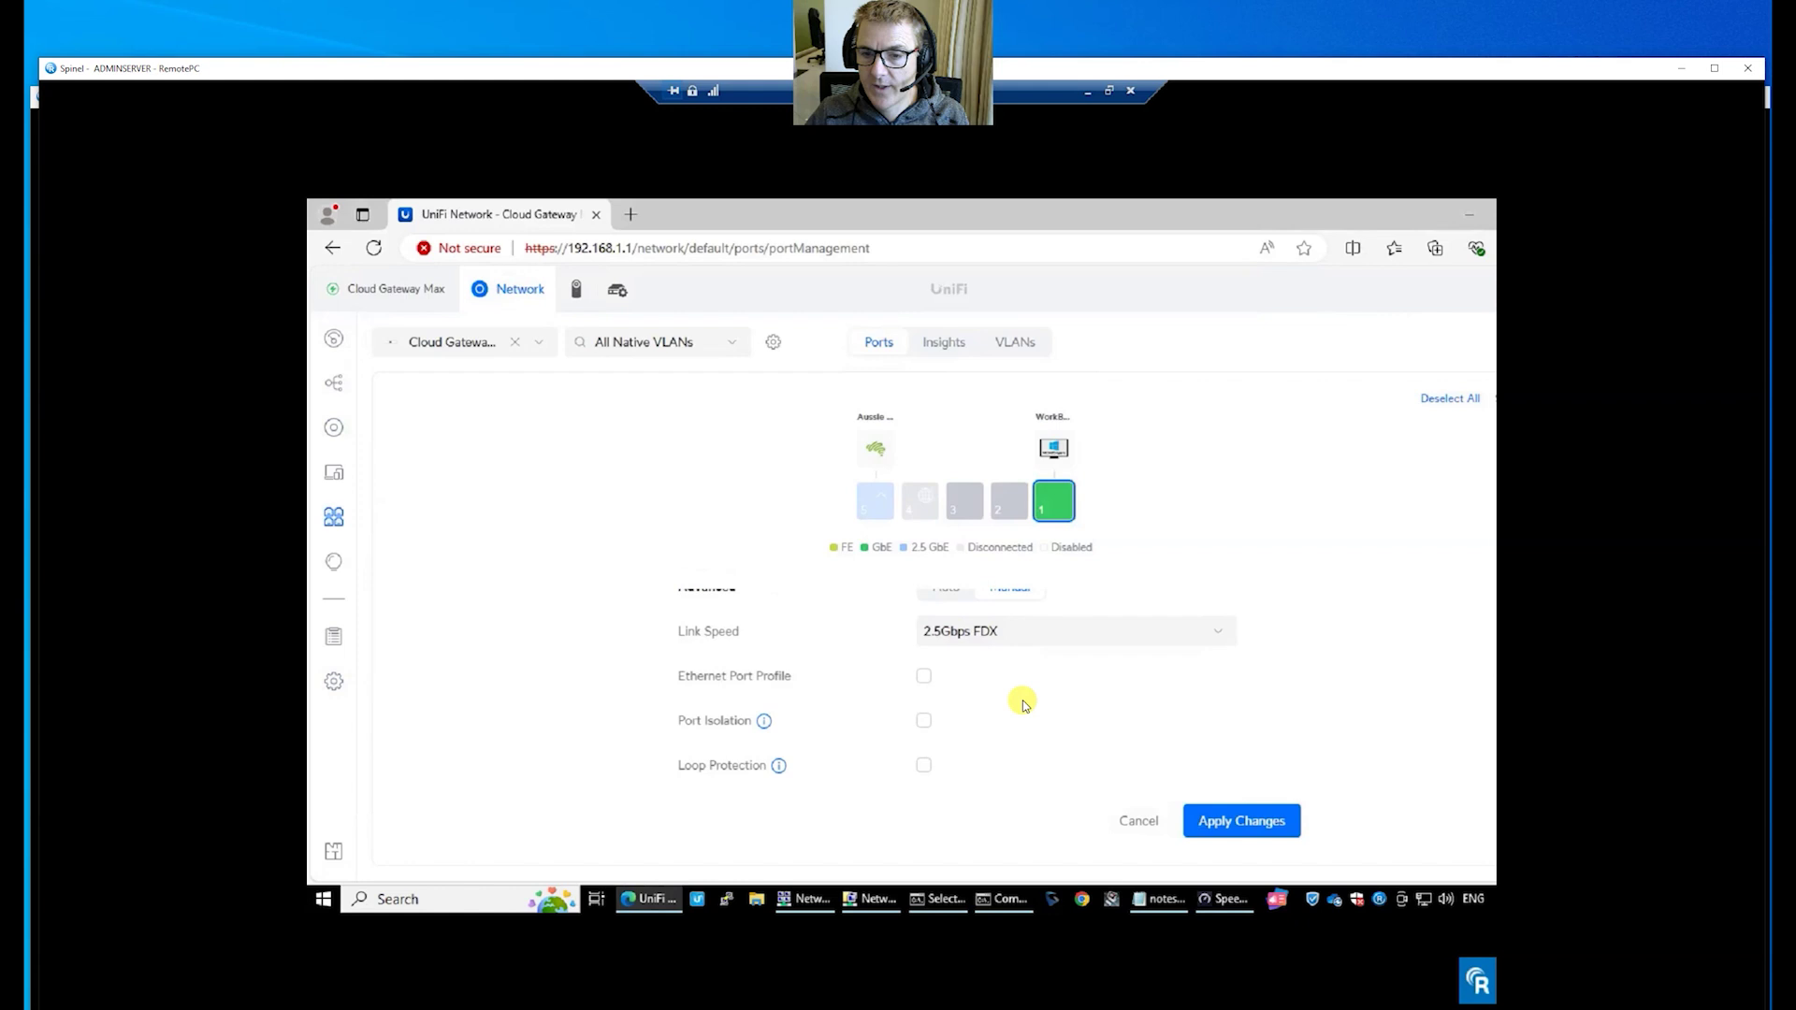
pyautogui.click(1278, 820)
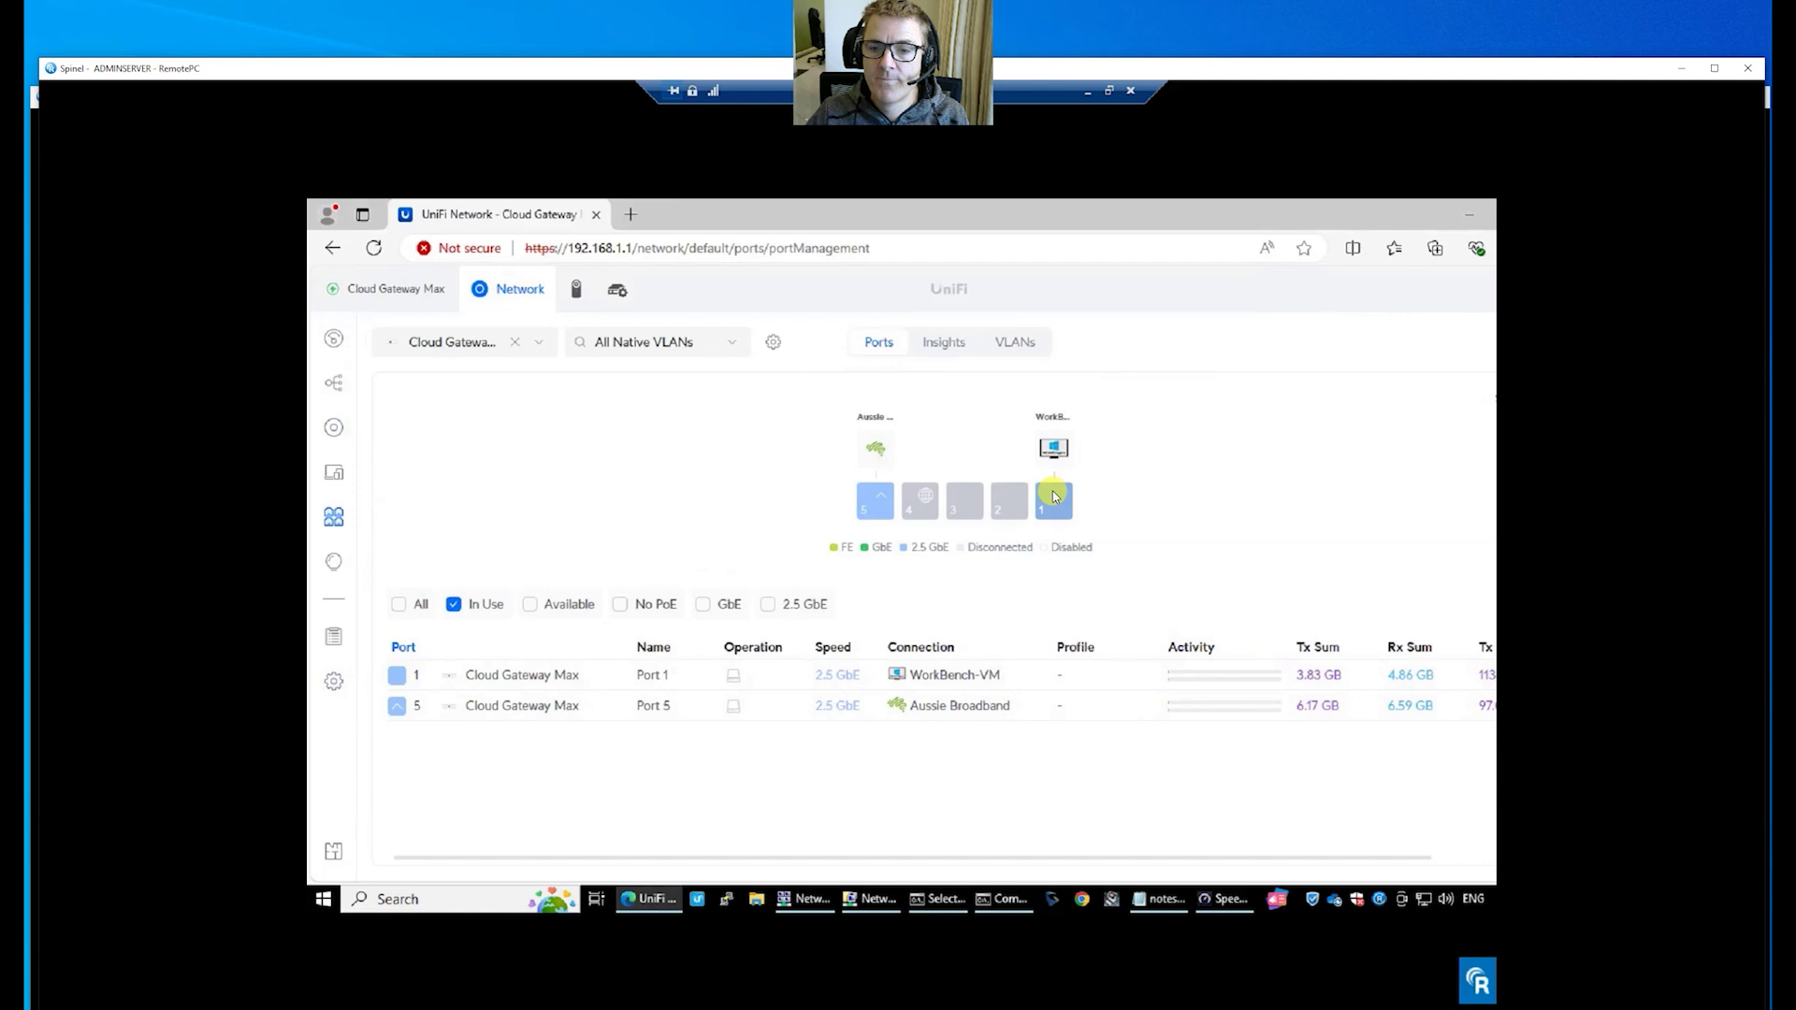
# Restart the continuous ping to 8.8.8.8, then reload the UniFi ports page.
pyautogui.click(1005, 899)
pyautogui.press('Up')
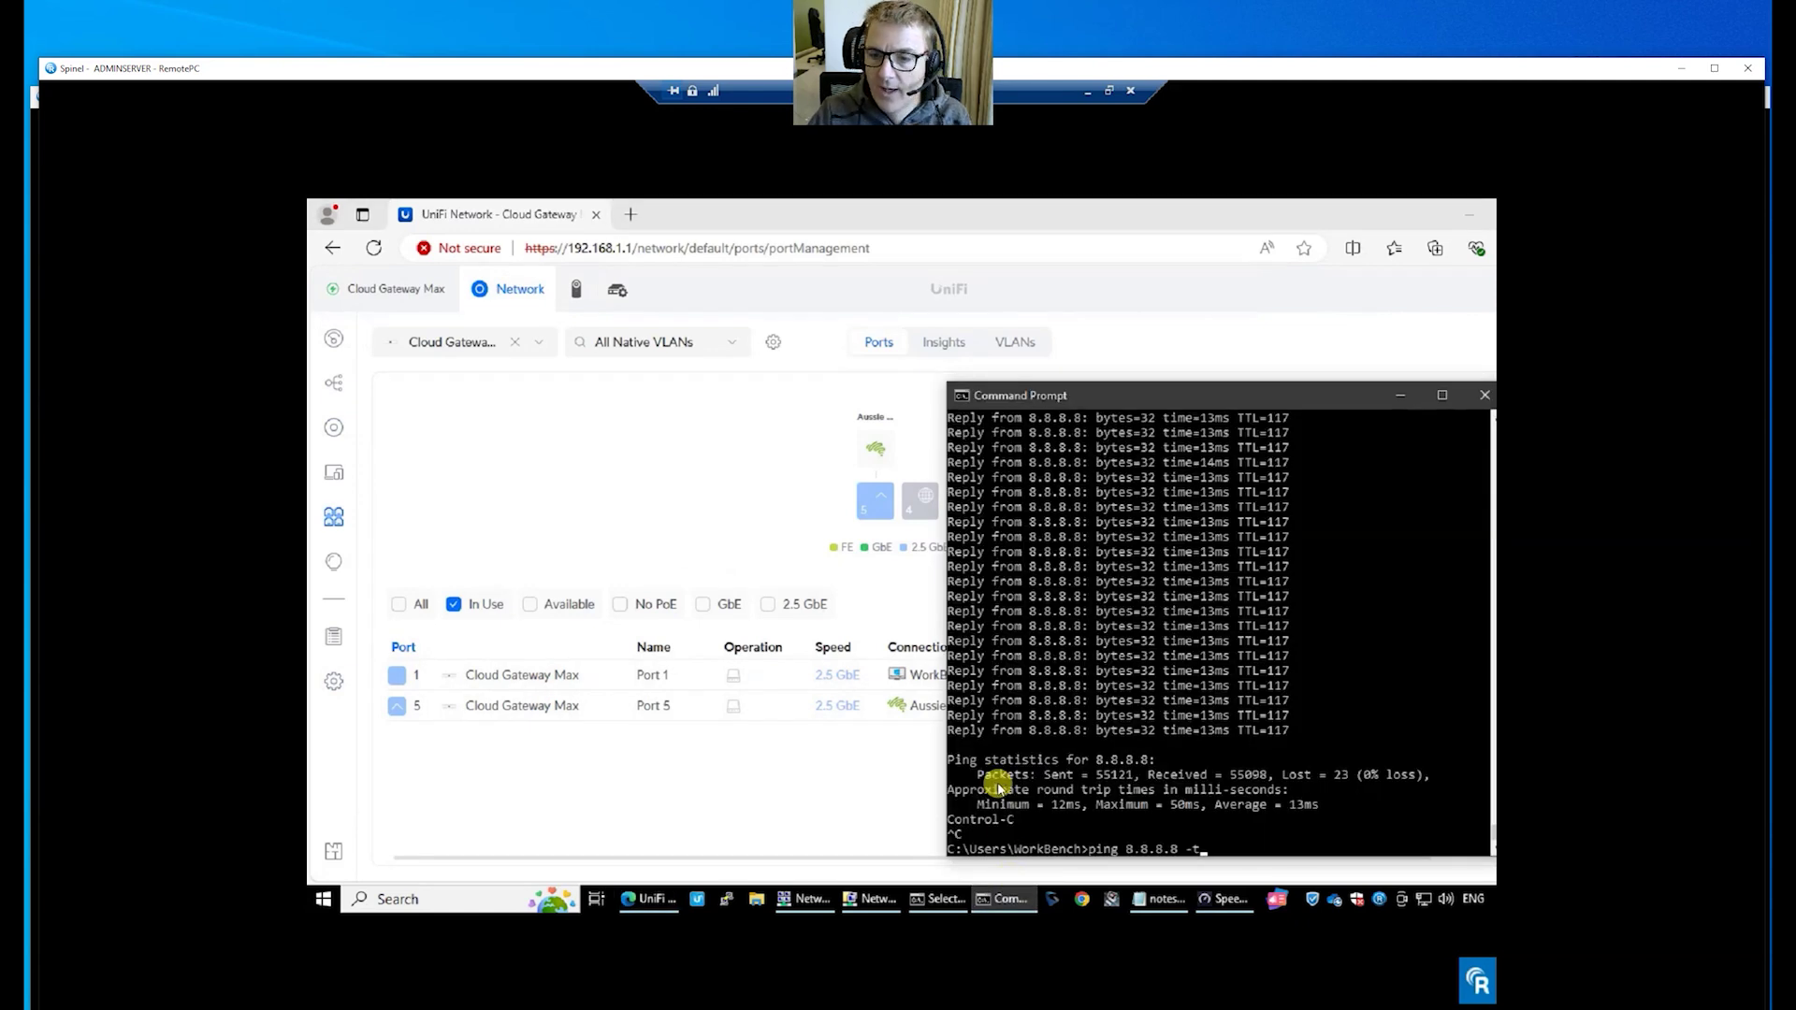
pyautogui.press('Return')
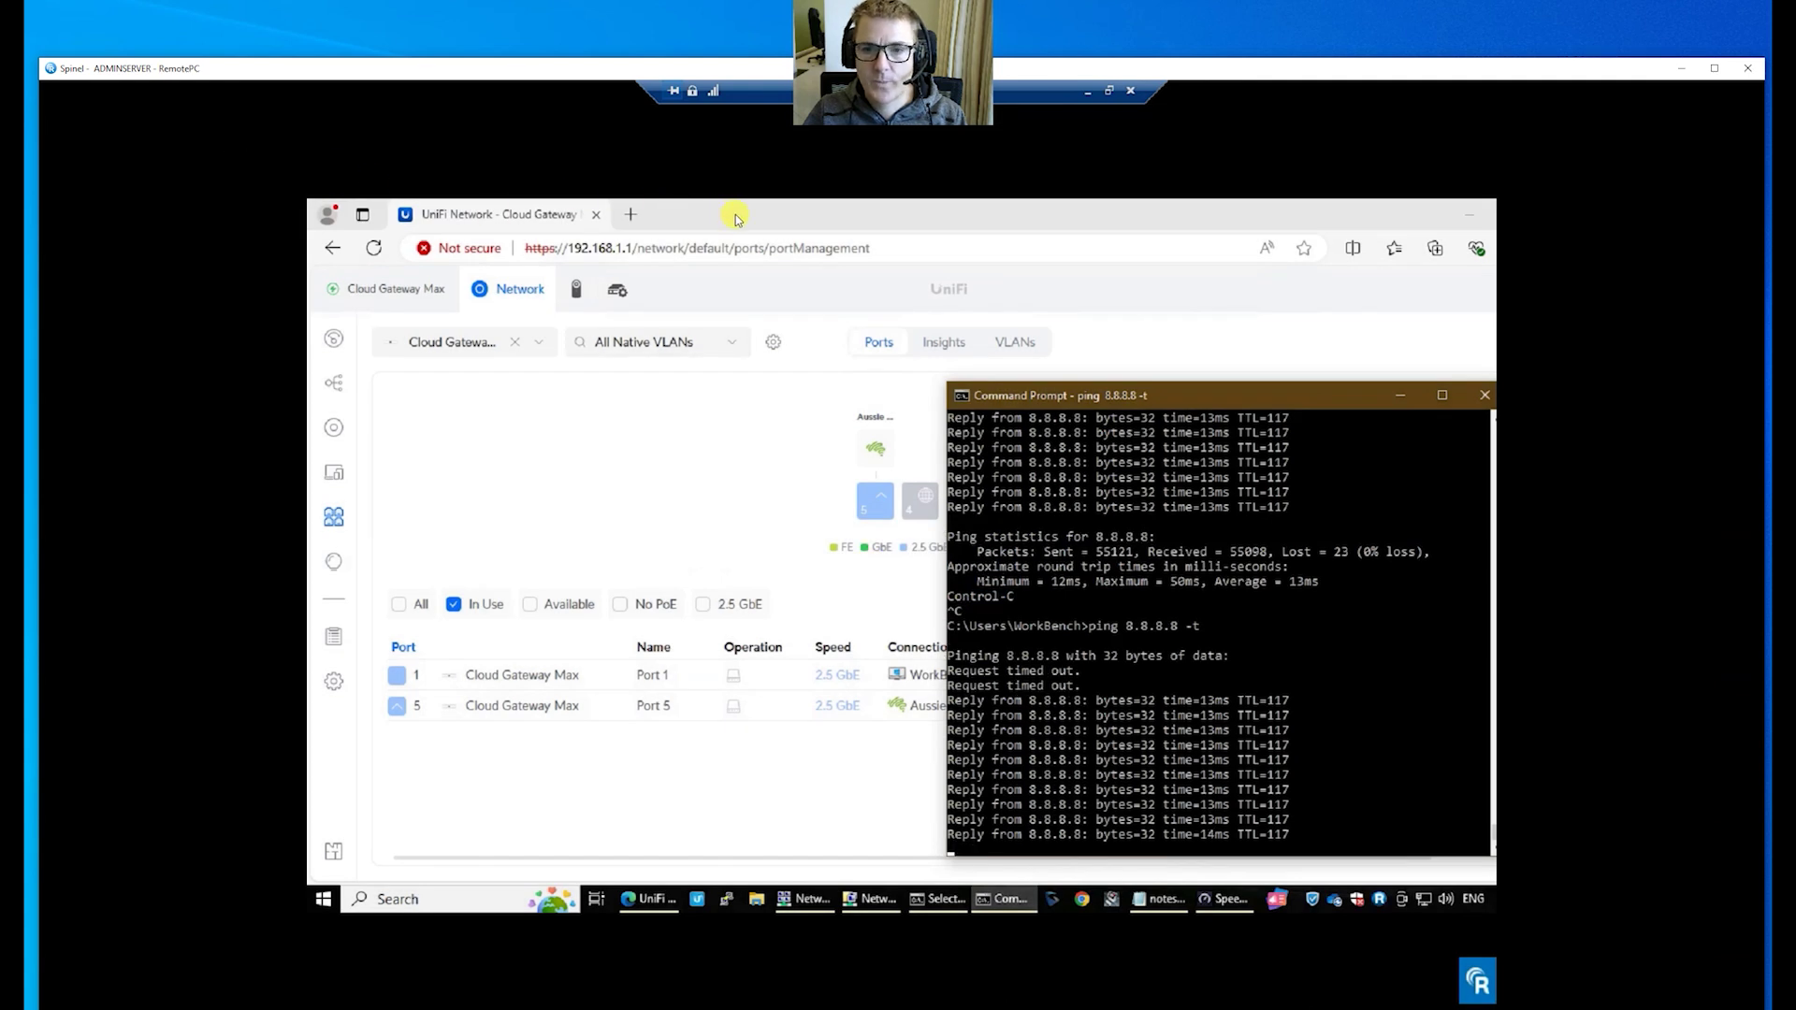
pyautogui.click(737, 218)
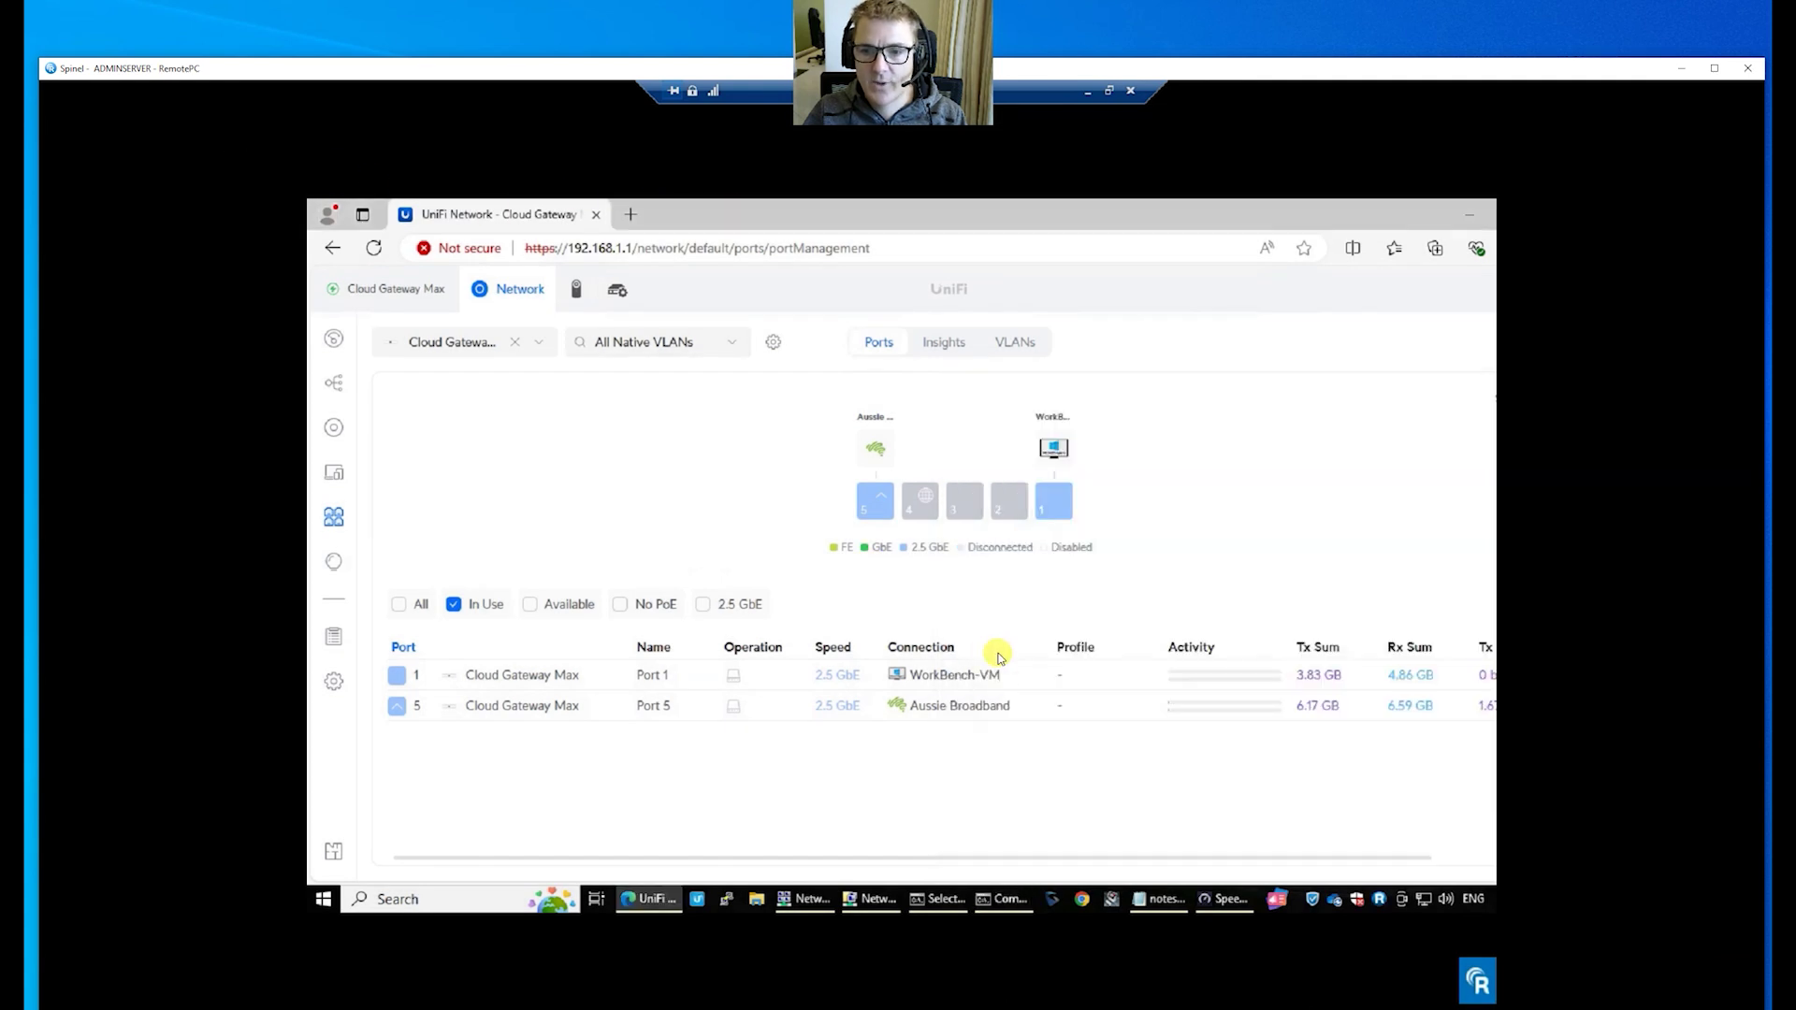
pyautogui.click(375, 251)
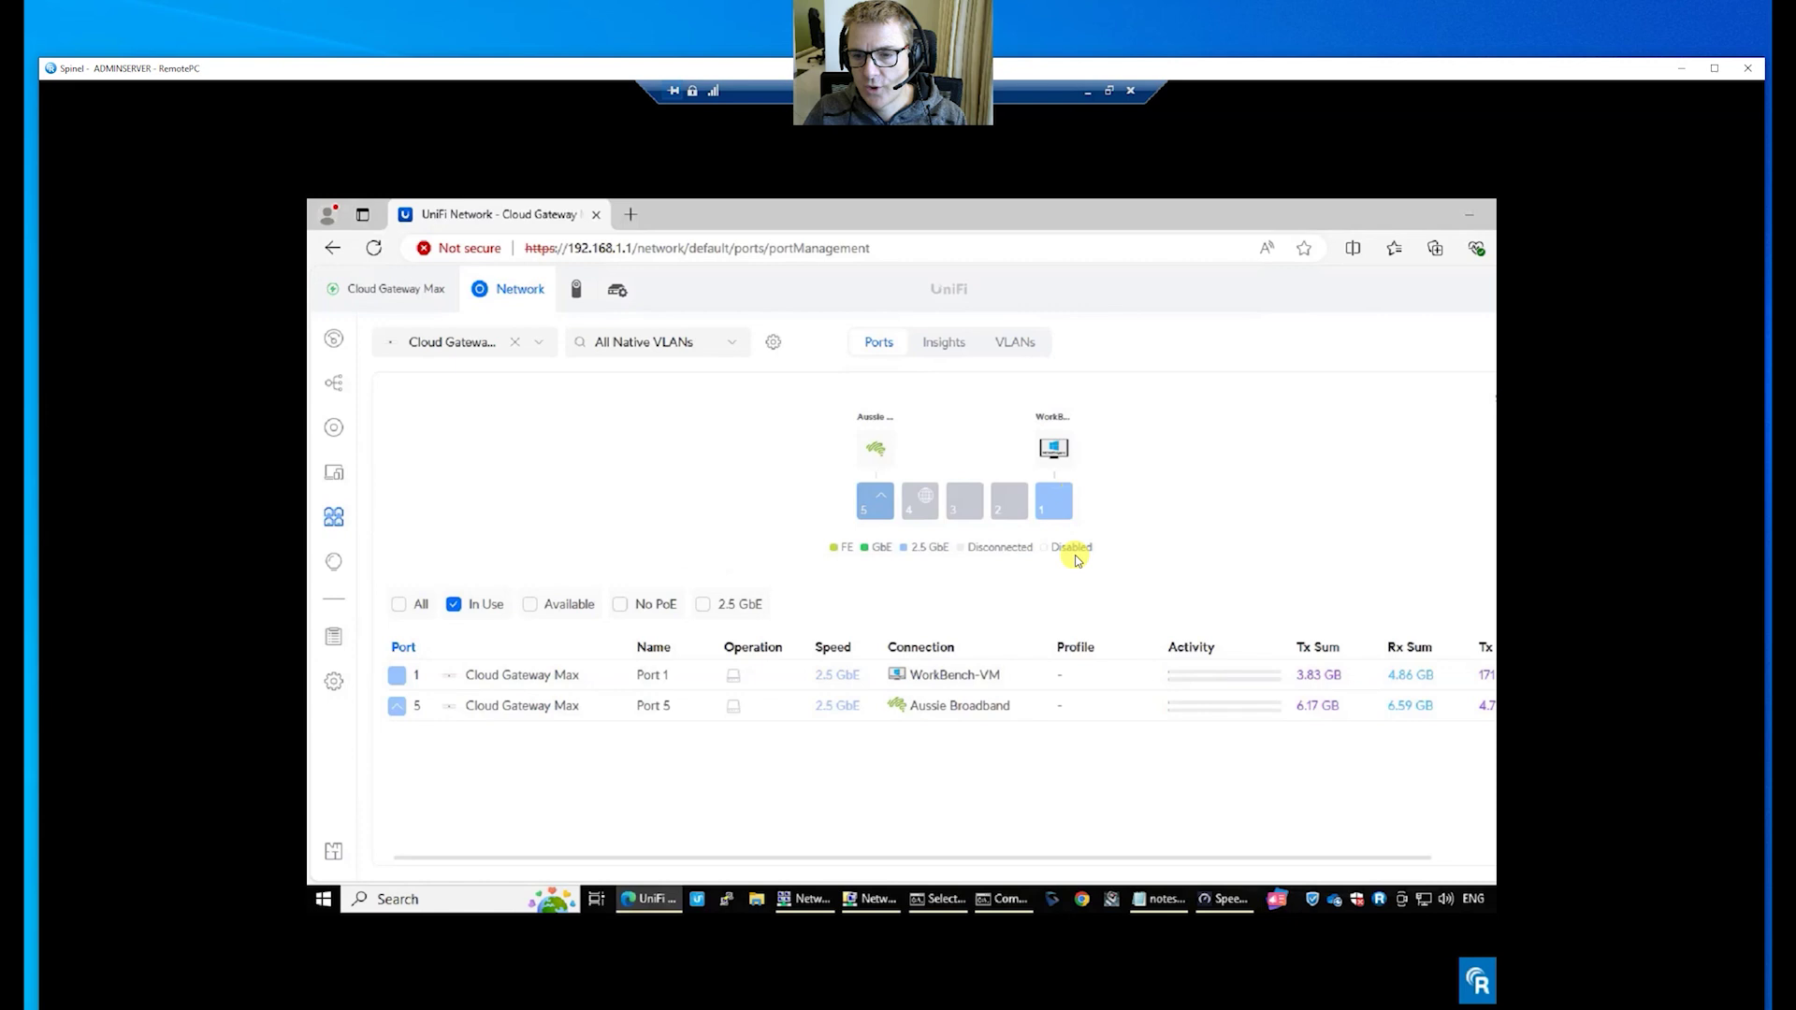
# Run another Speedtest with port 1 at 2.5 GbE: 2 ms ping, 887.57 down, 379.66 Mbps up.
pyautogui.click(1219, 899)
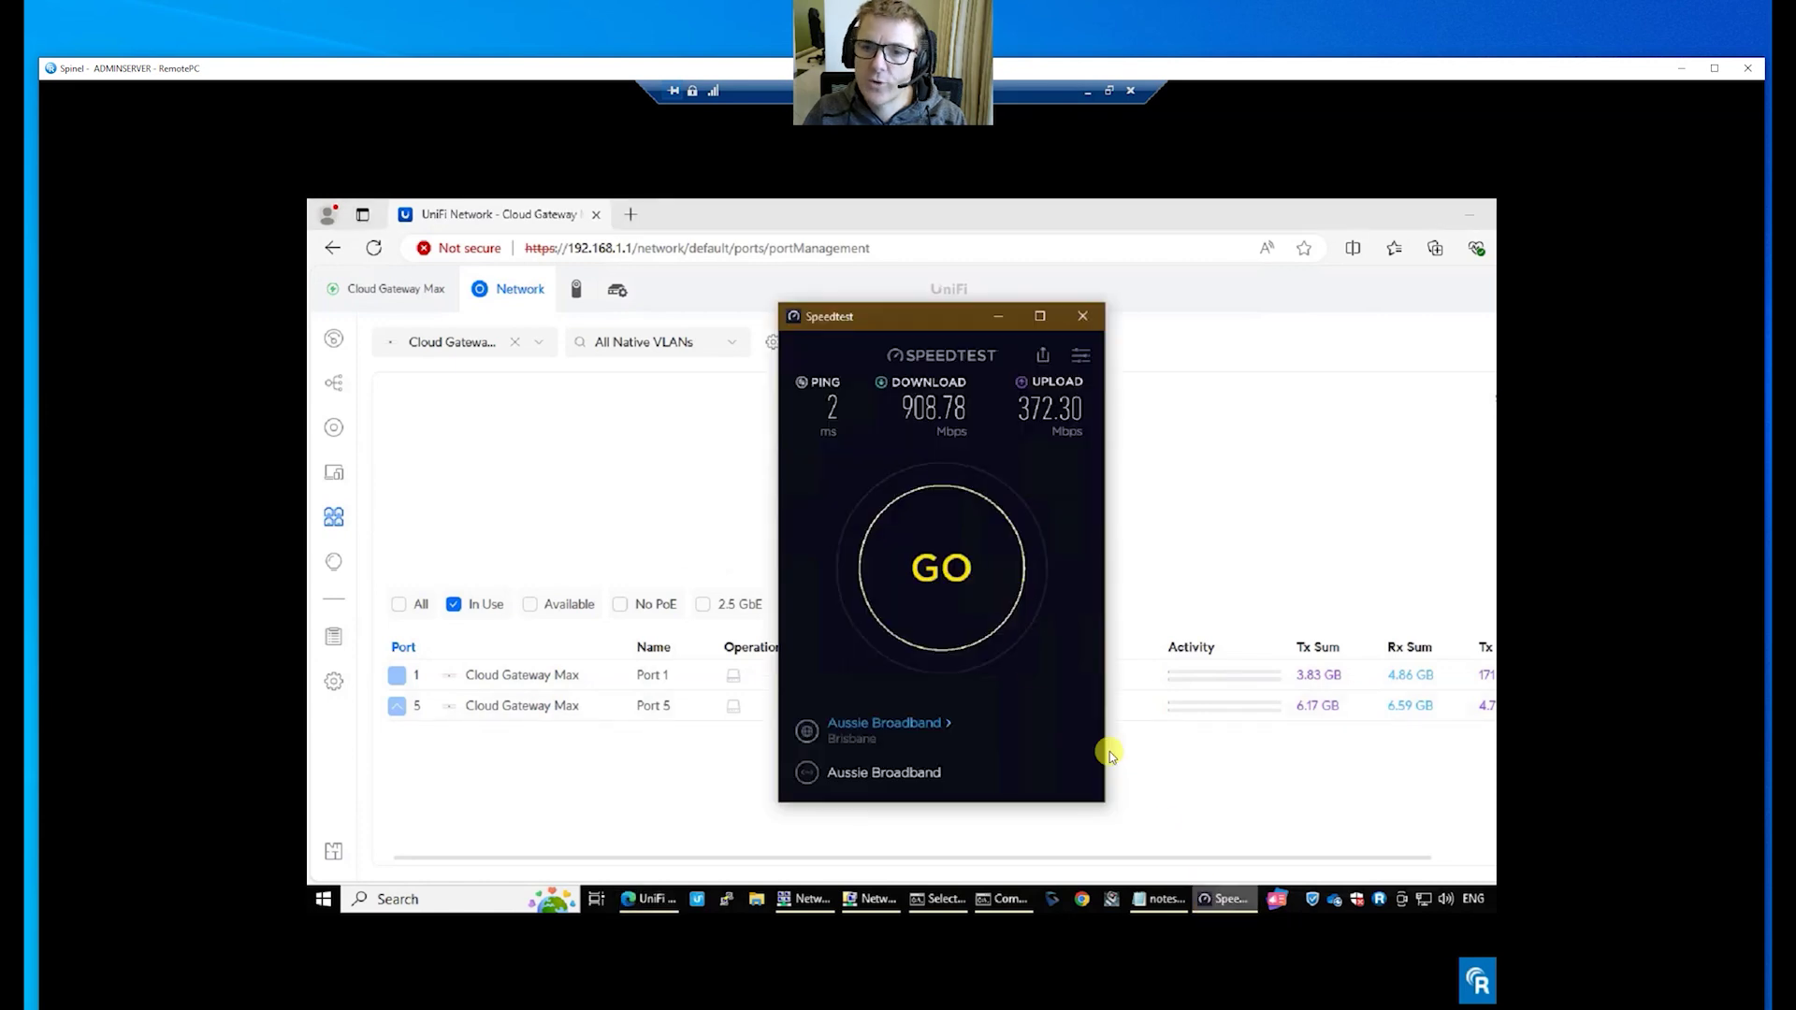
pyautogui.click(953, 568)
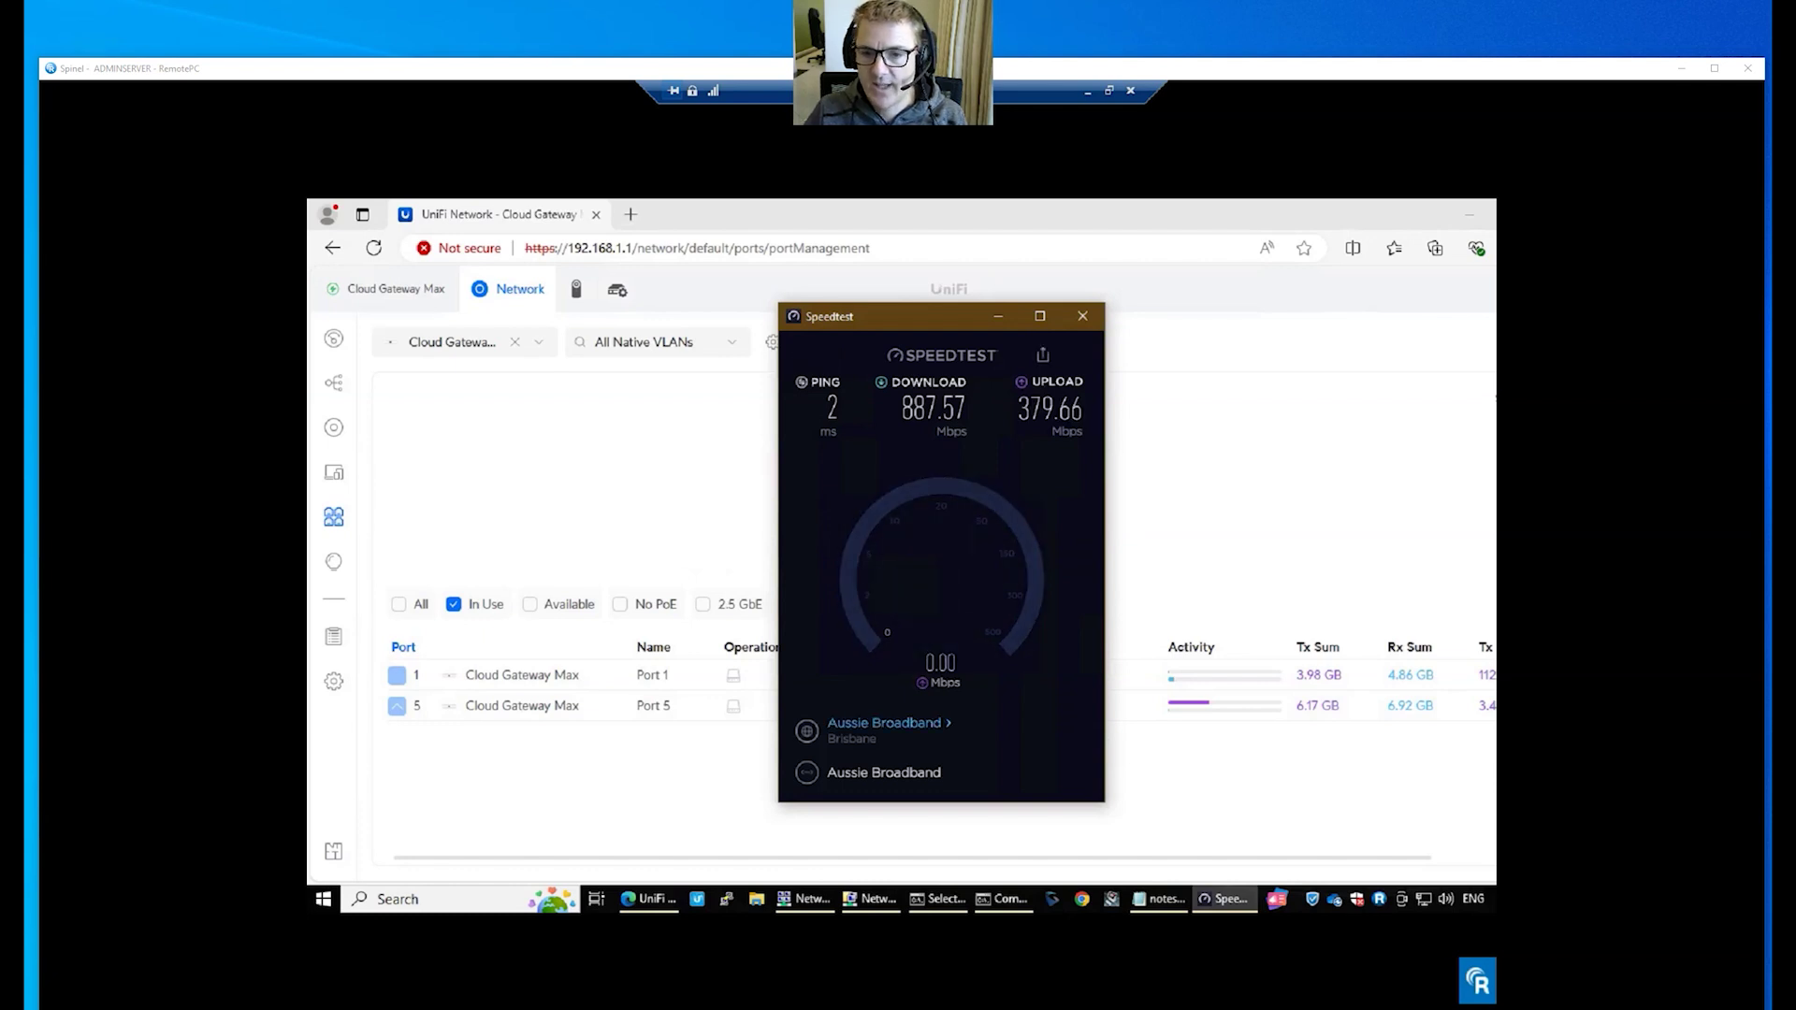
# Rerun the five-stream iperf3 test to 172.20.21.144, totalling 1.62 Gbits/sec and 1.89 GBytes.
pyautogui.click(961, 898)
pyautogui.click(862, 658)
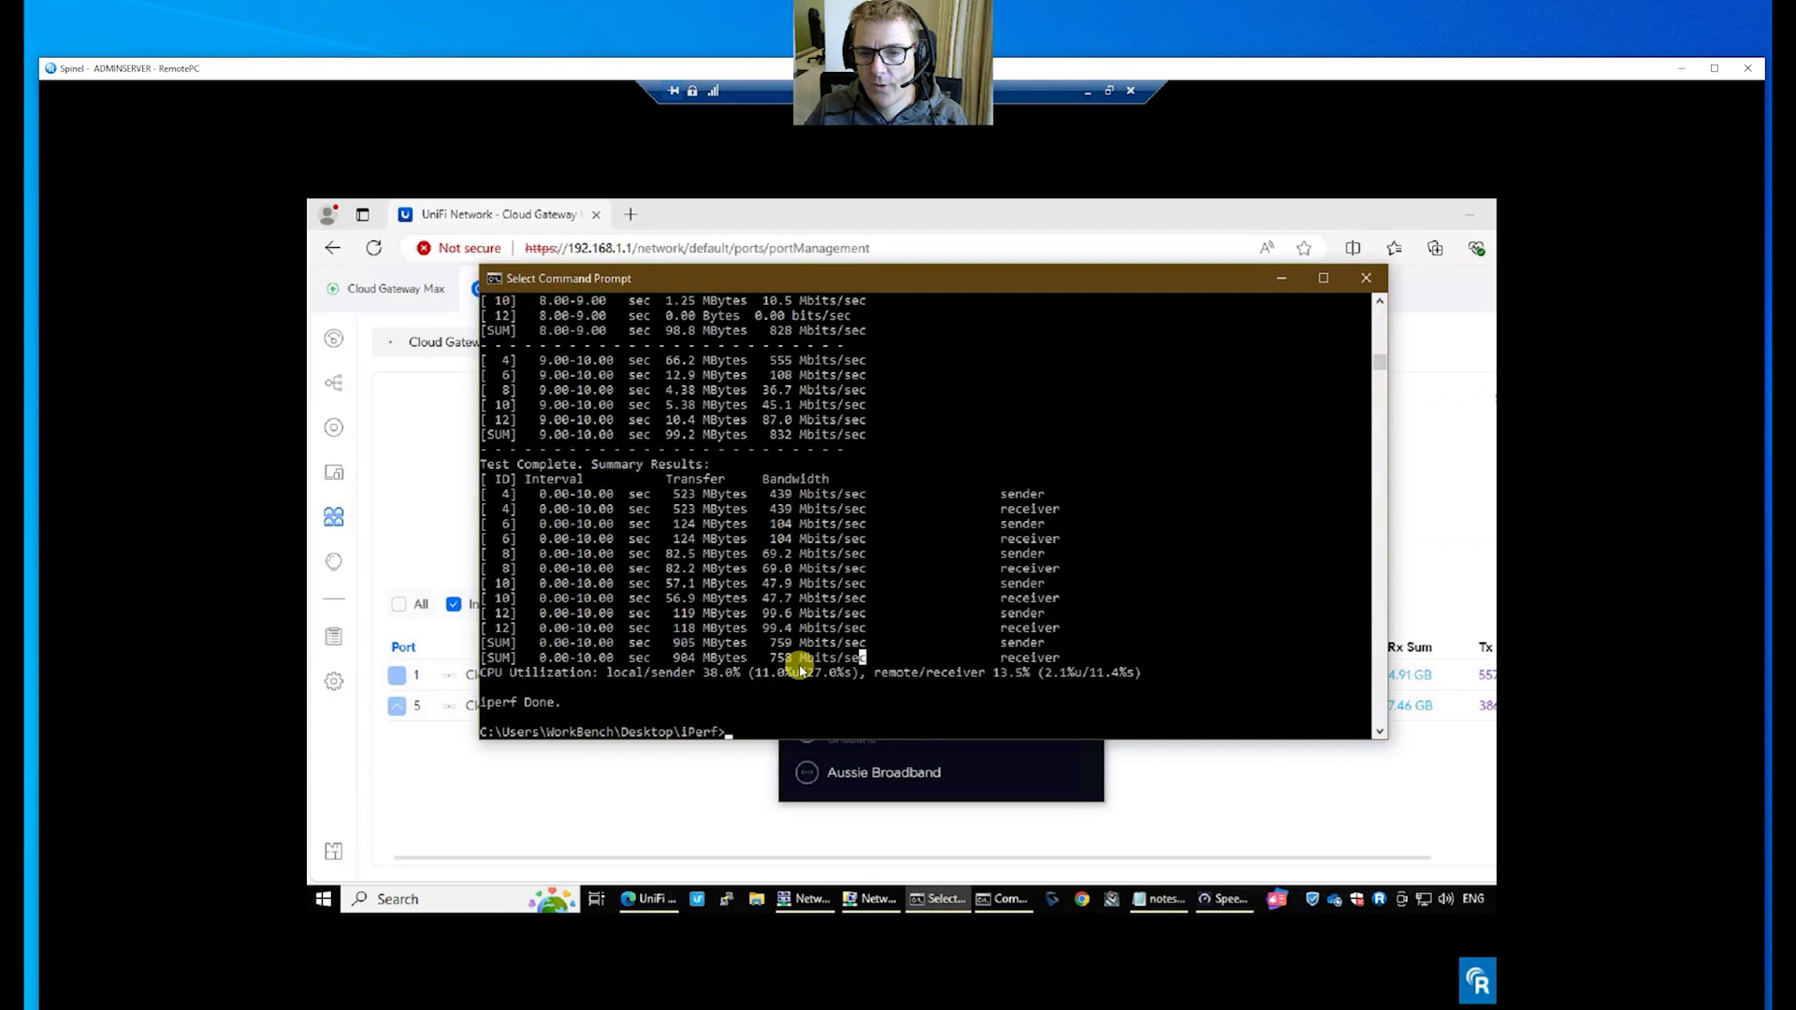
pyautogui.press('Up')
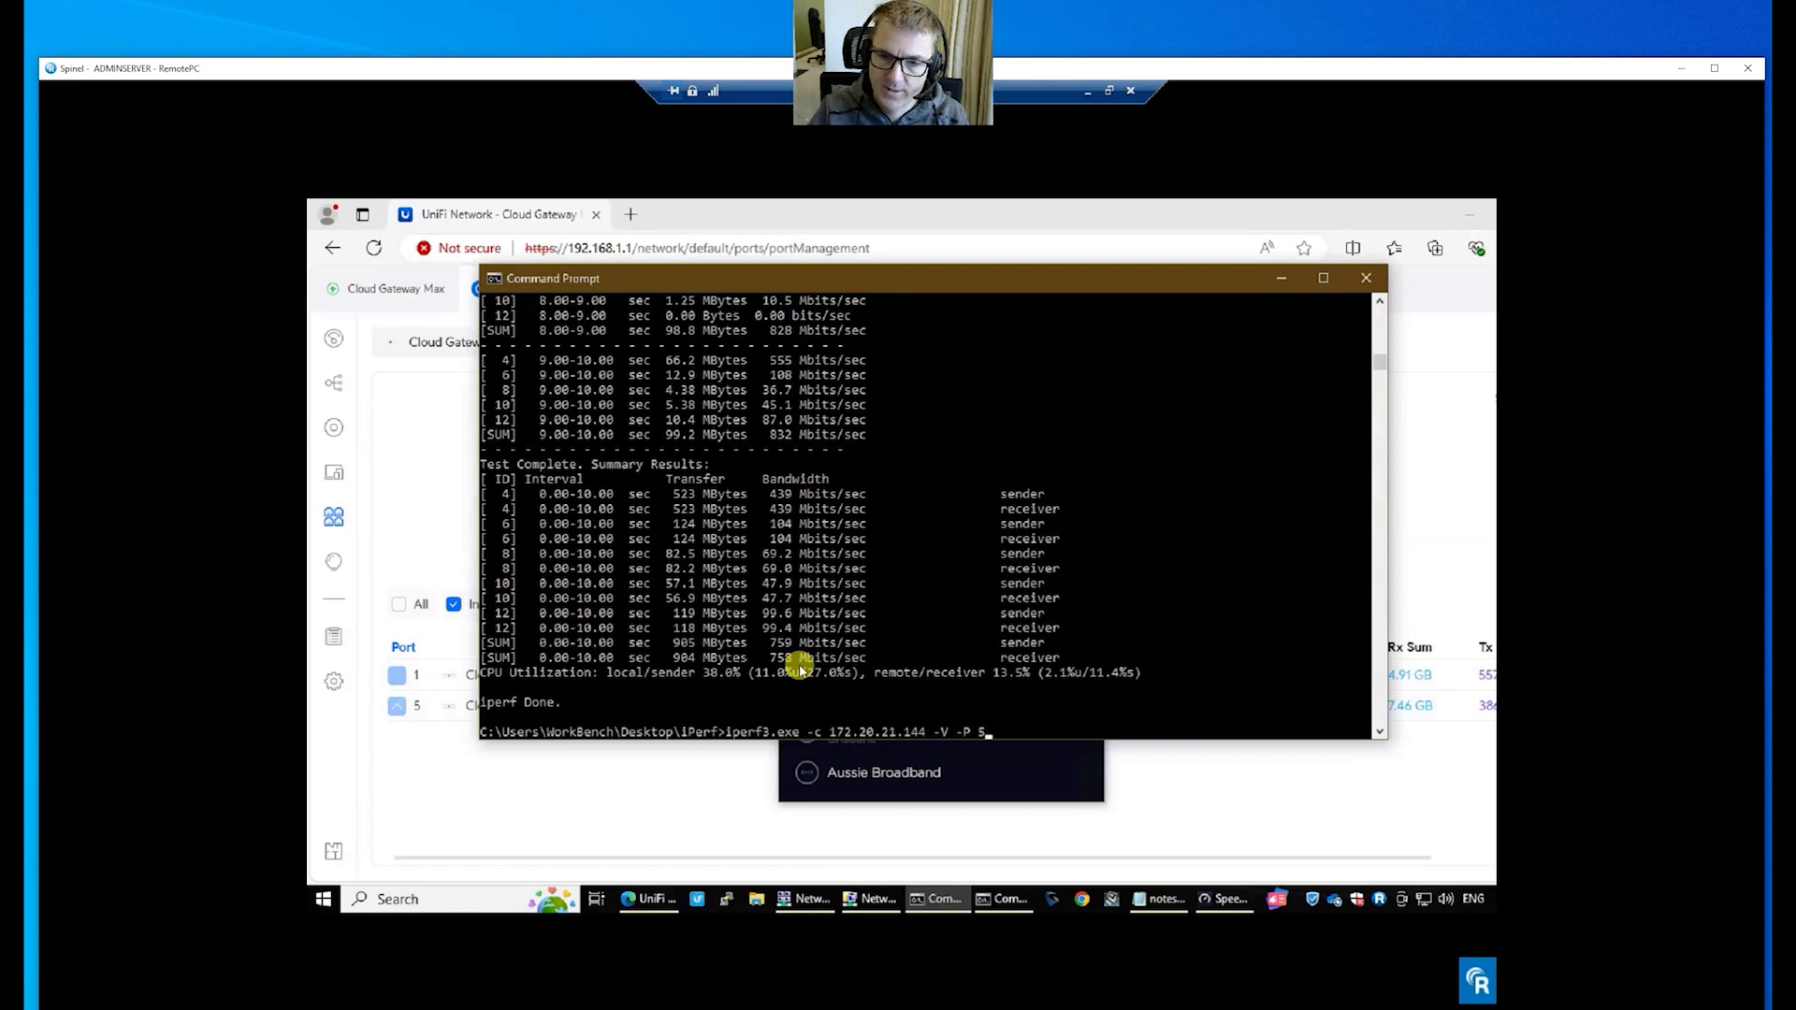
pyautogui.press('Return')
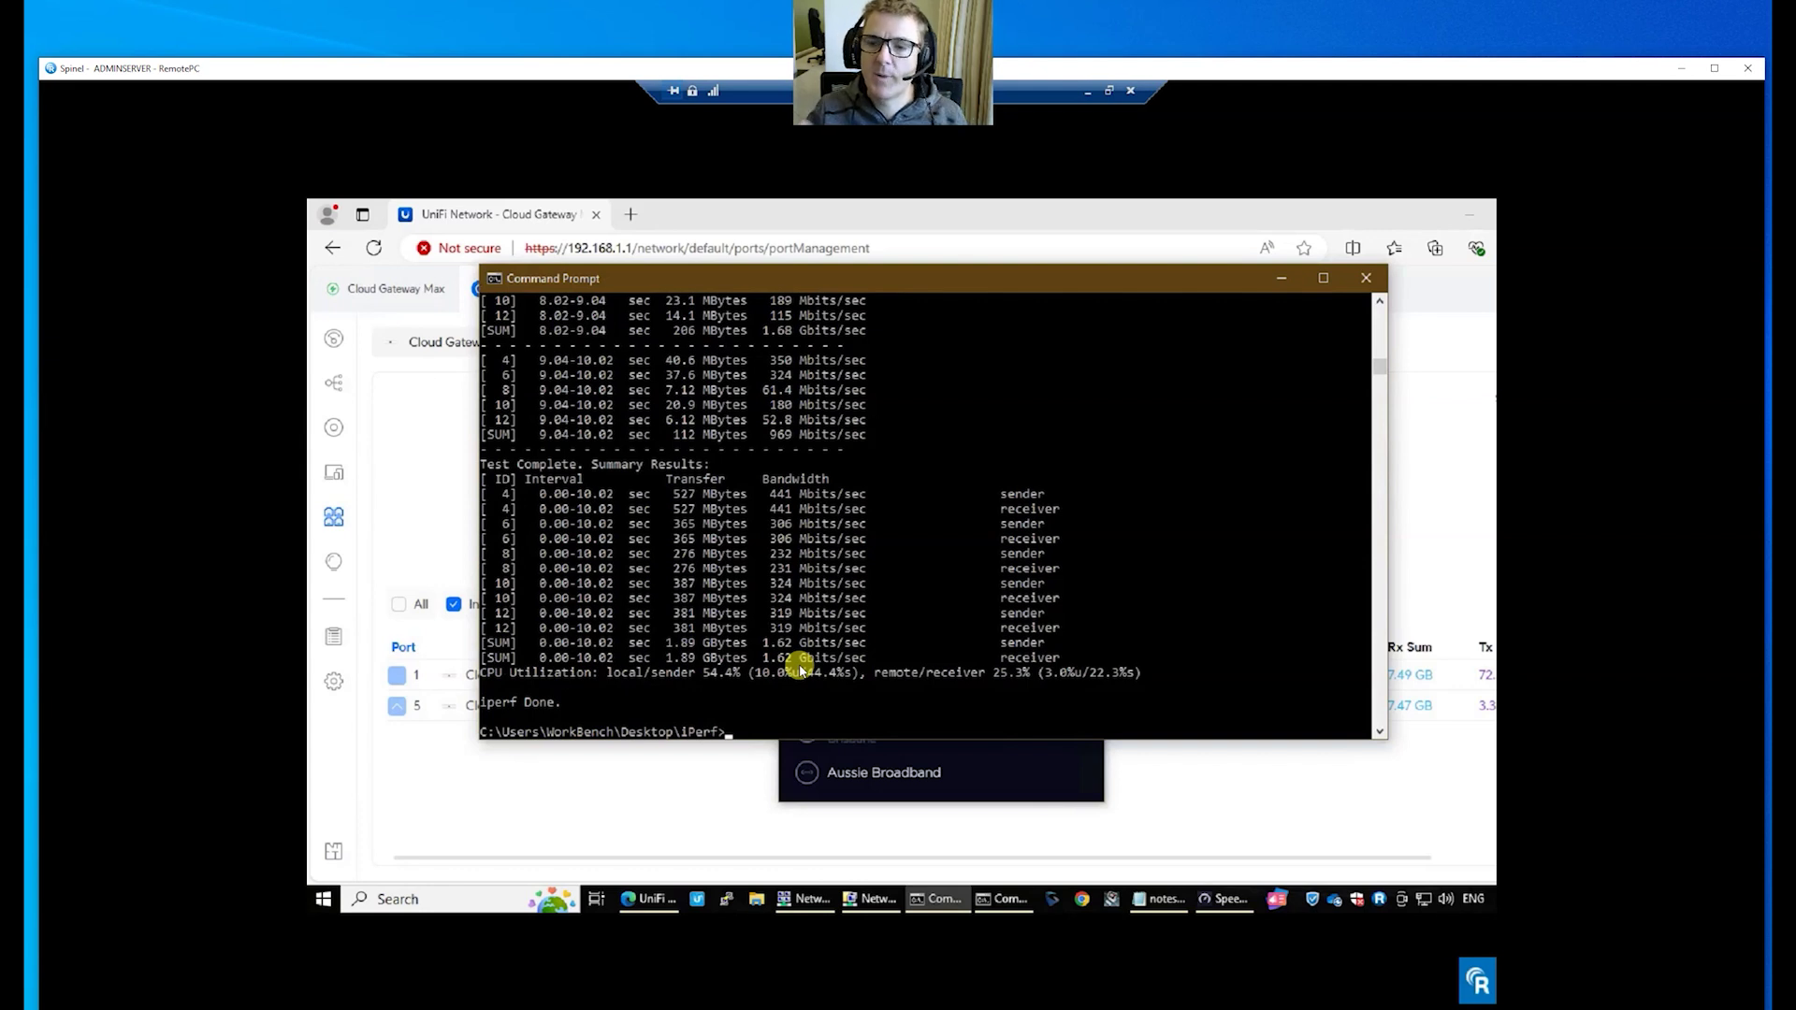
# Review port 1's settings on the gateway, then go to the devices list.
pyautogui.click(1156, 801)
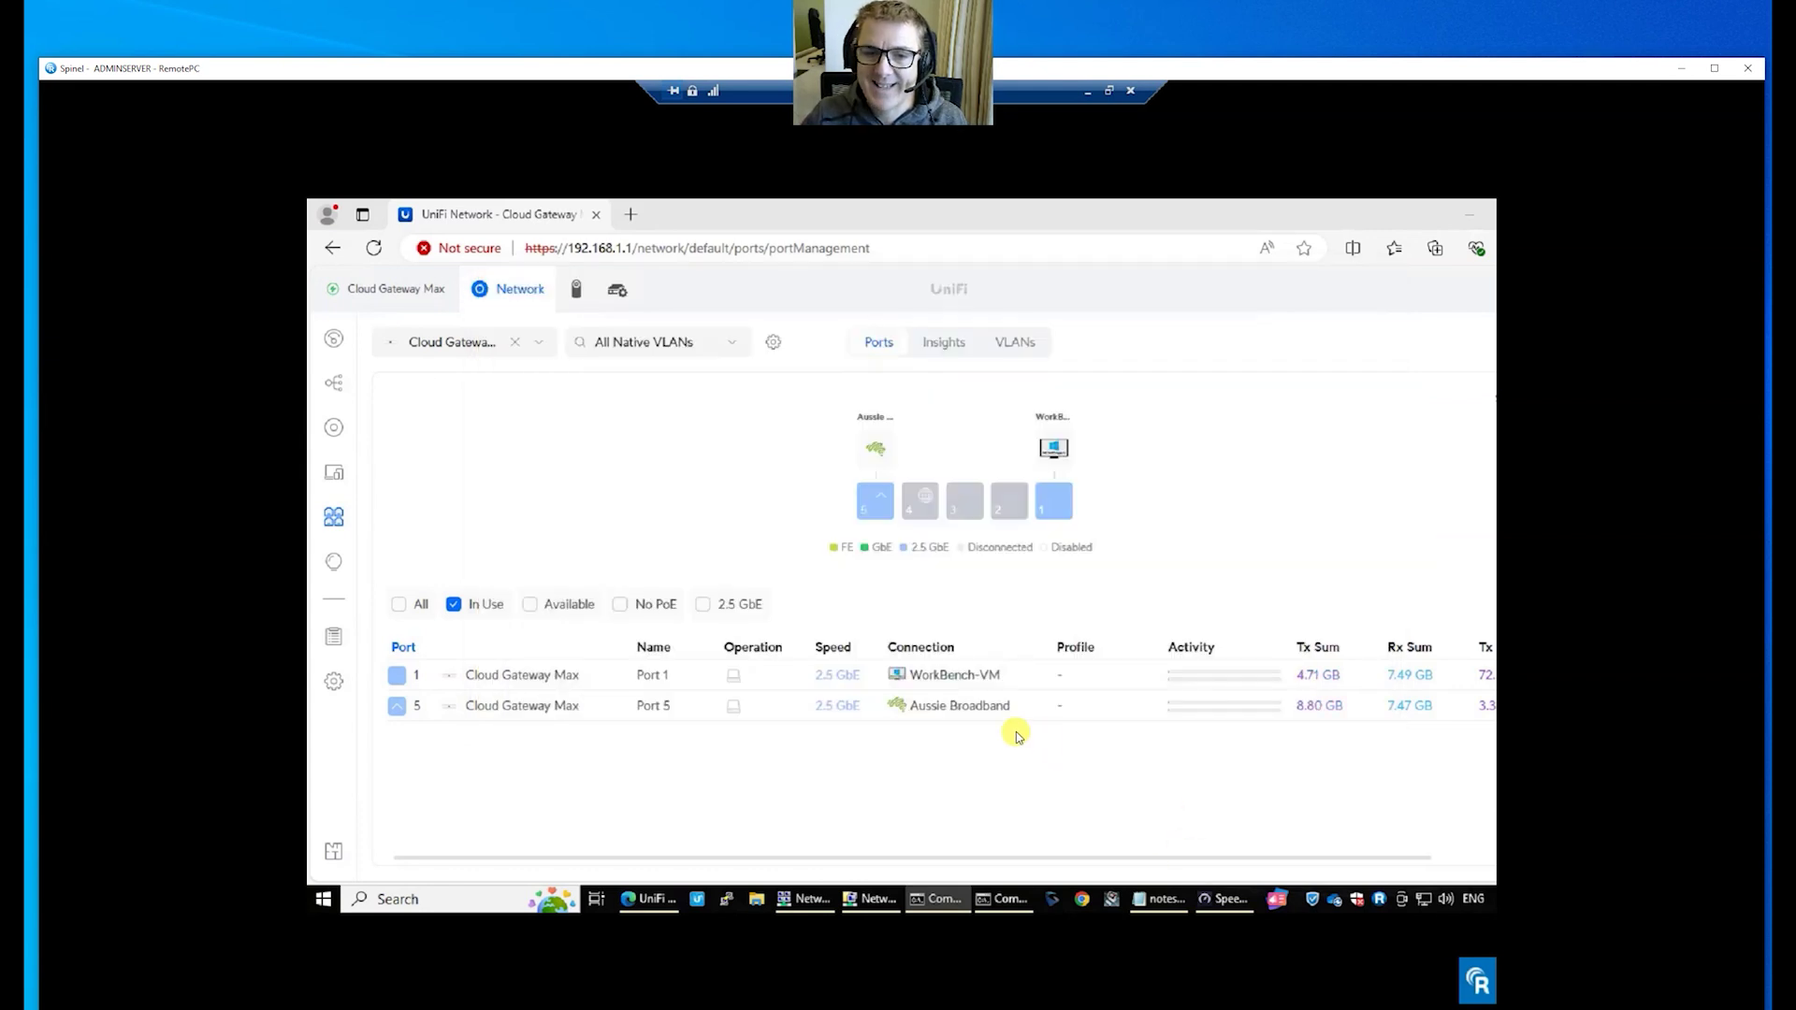
pyautogui.click(550, 678)
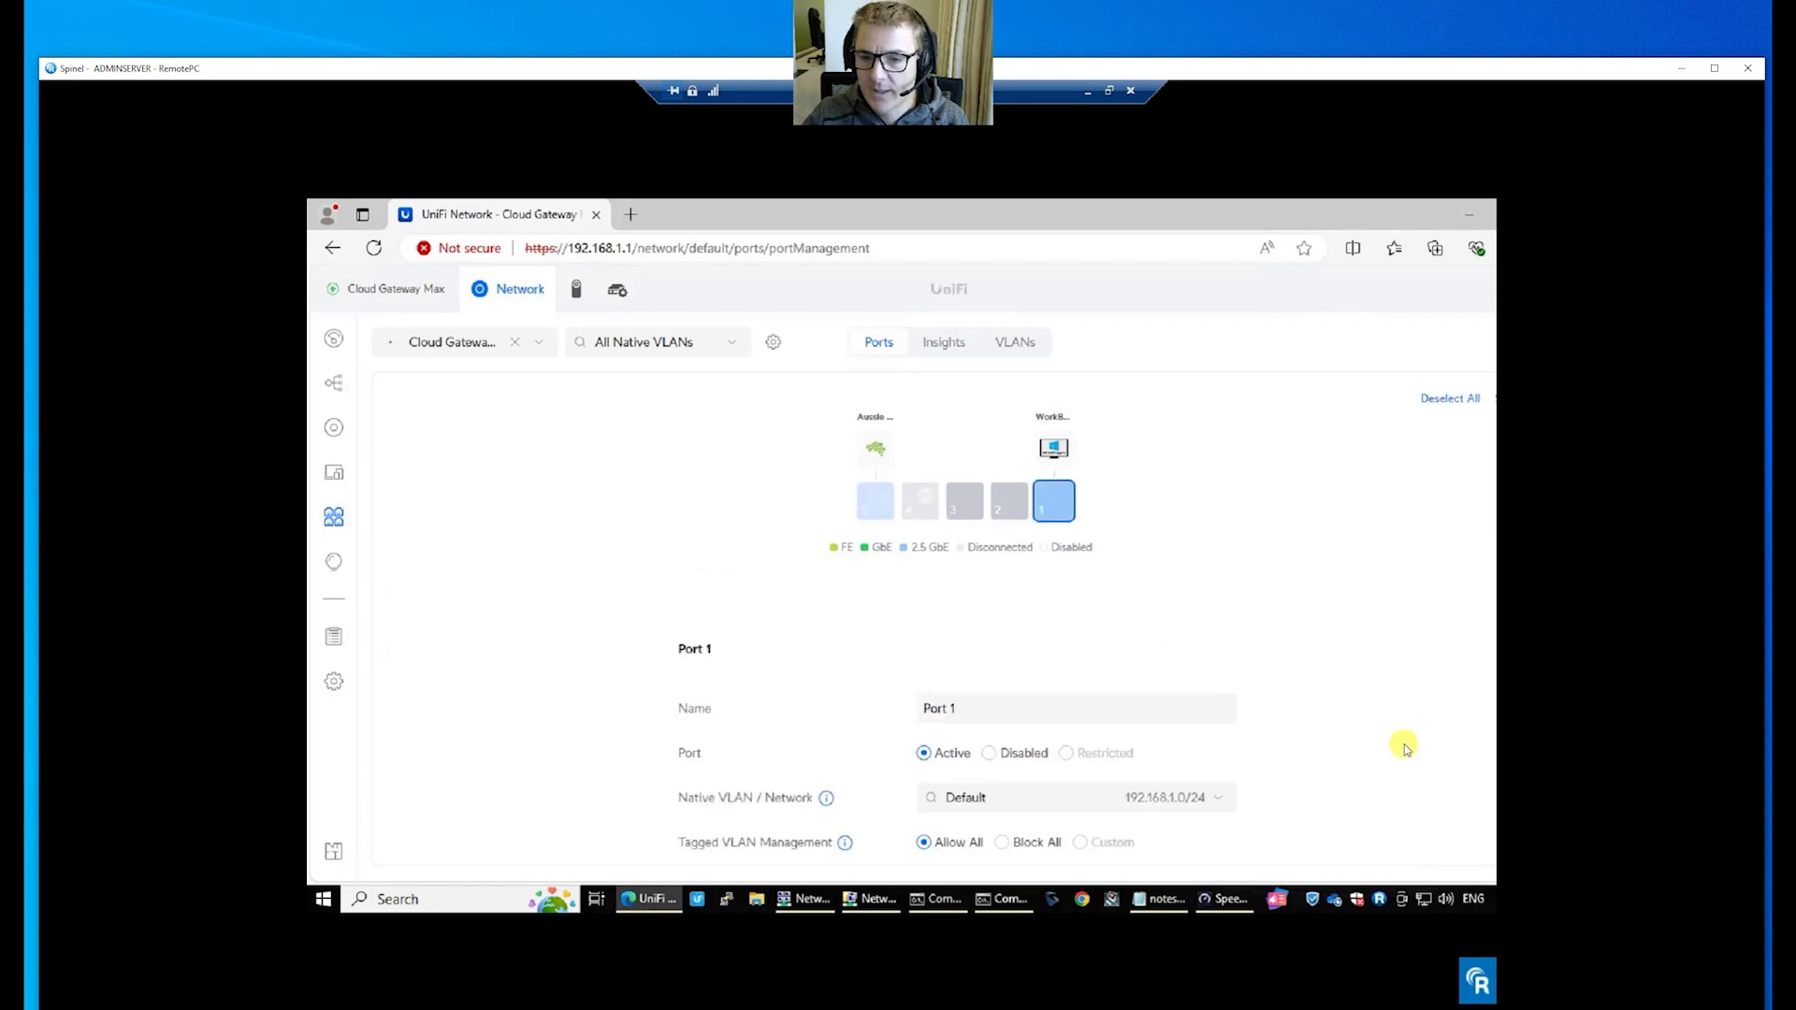
pyautogui.scroll(-2, 1396, 736)
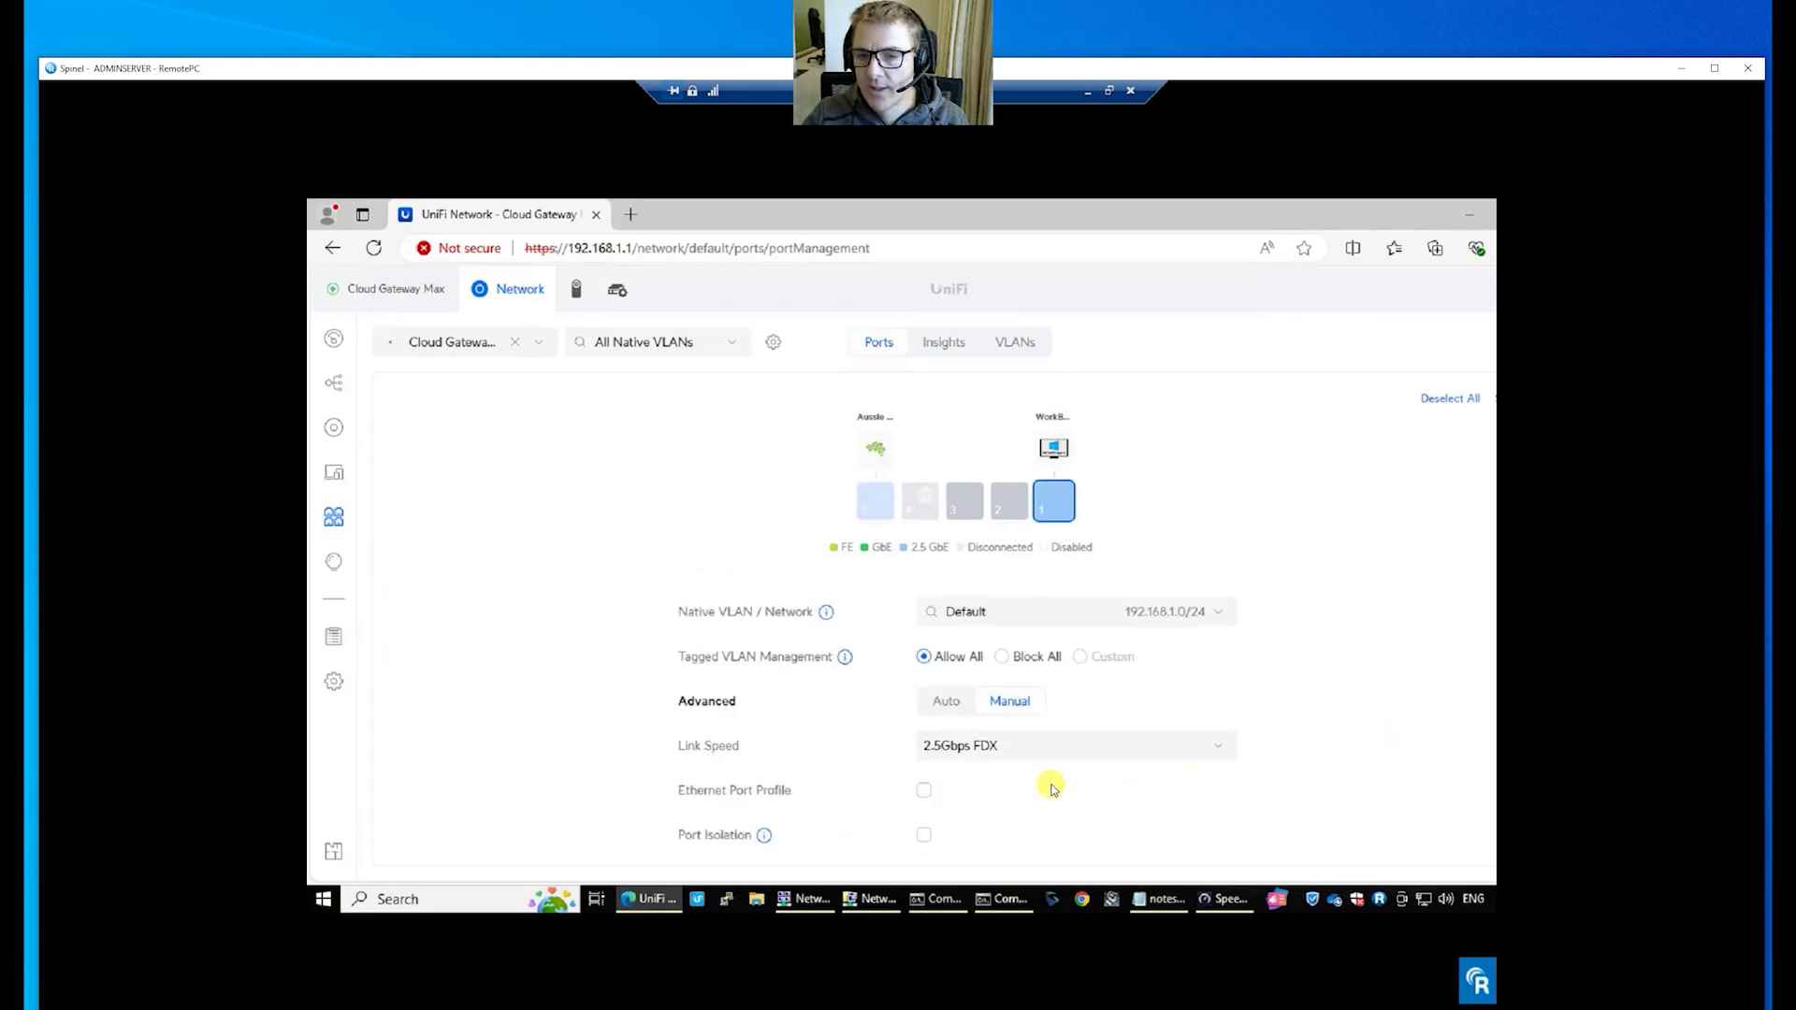
pyautogui.scroll(2, 1277, 629)
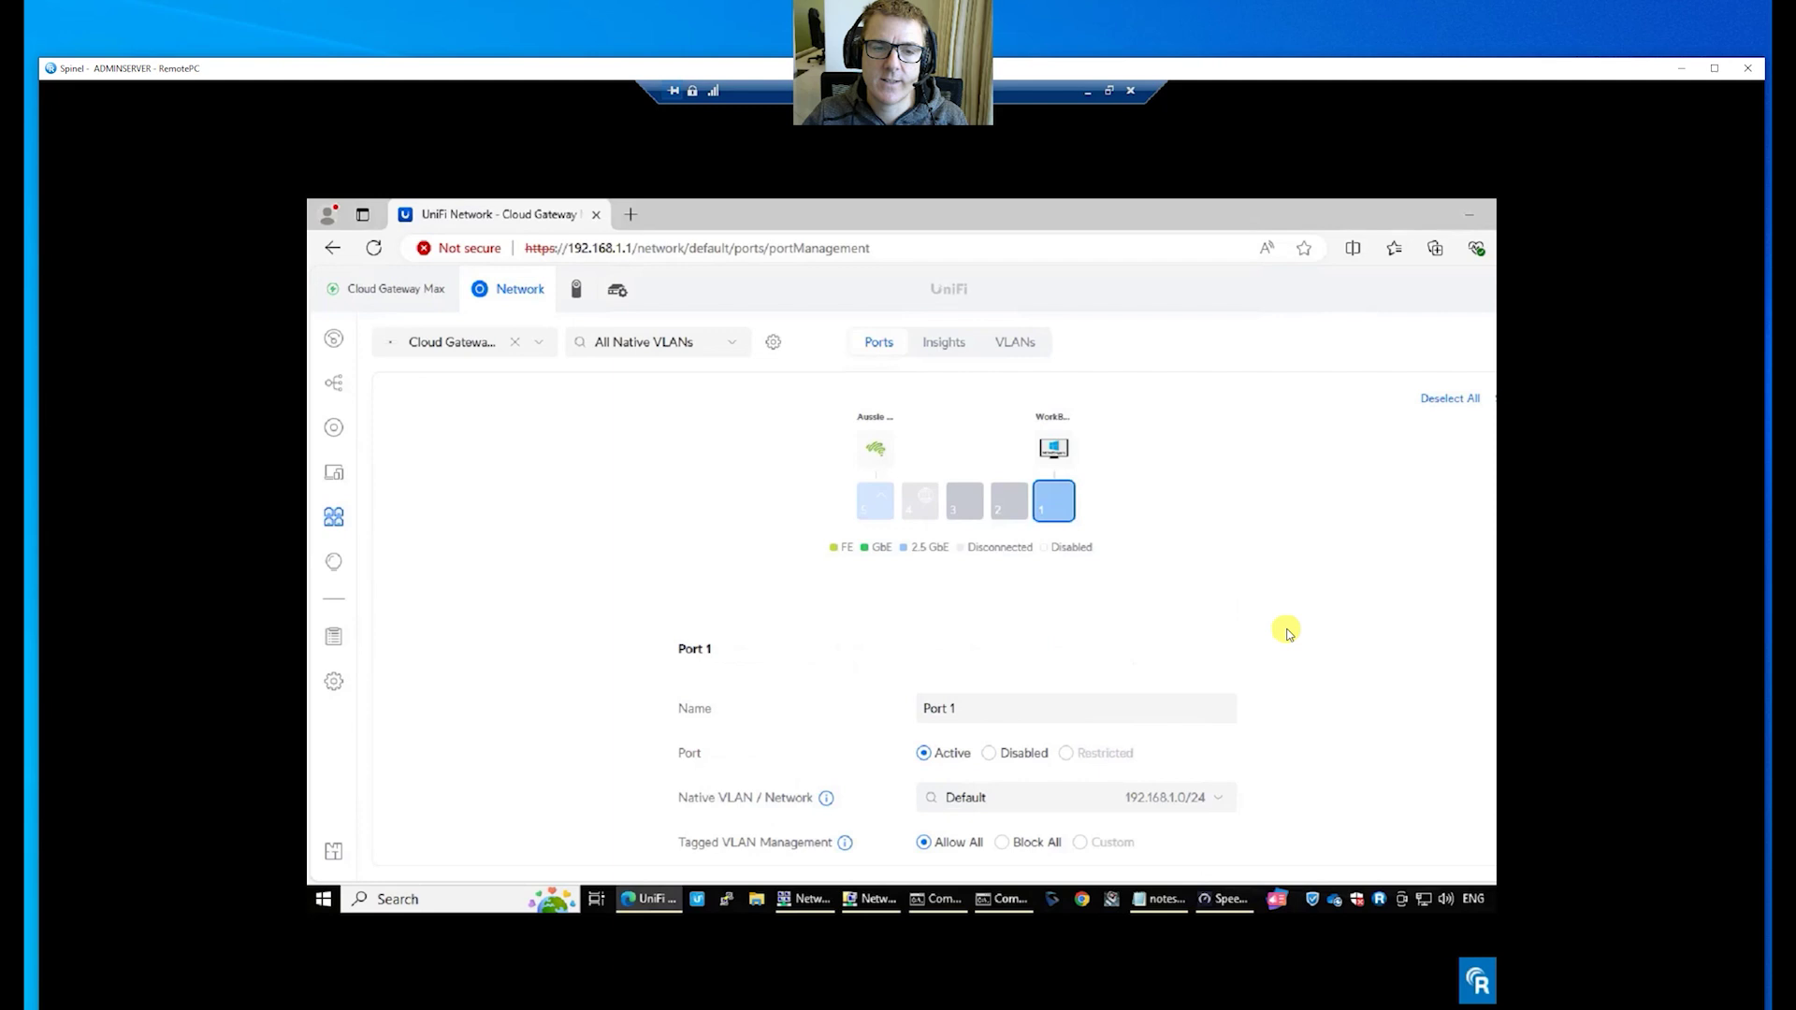
pyautogui.click(332, 429)
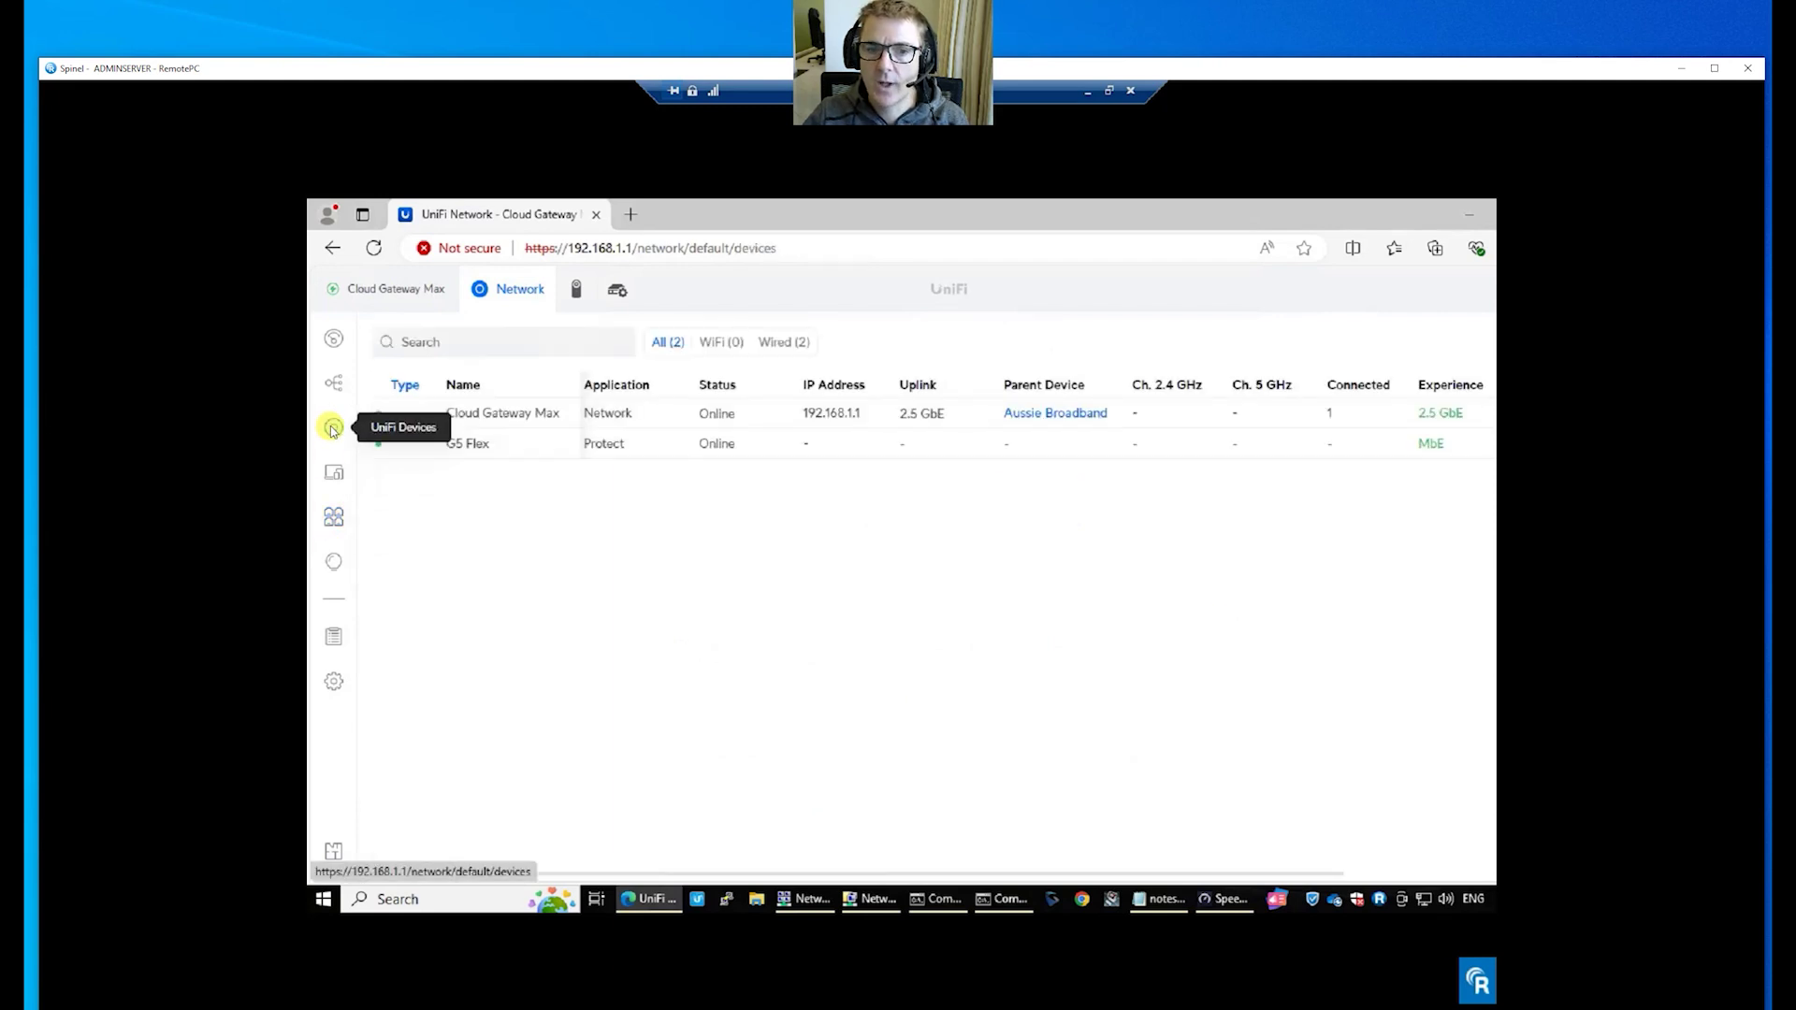
# Set Intrusion Prevention to Advanced mode with High detection sensitivity and apply it.
pyautogui.click(331, 682)
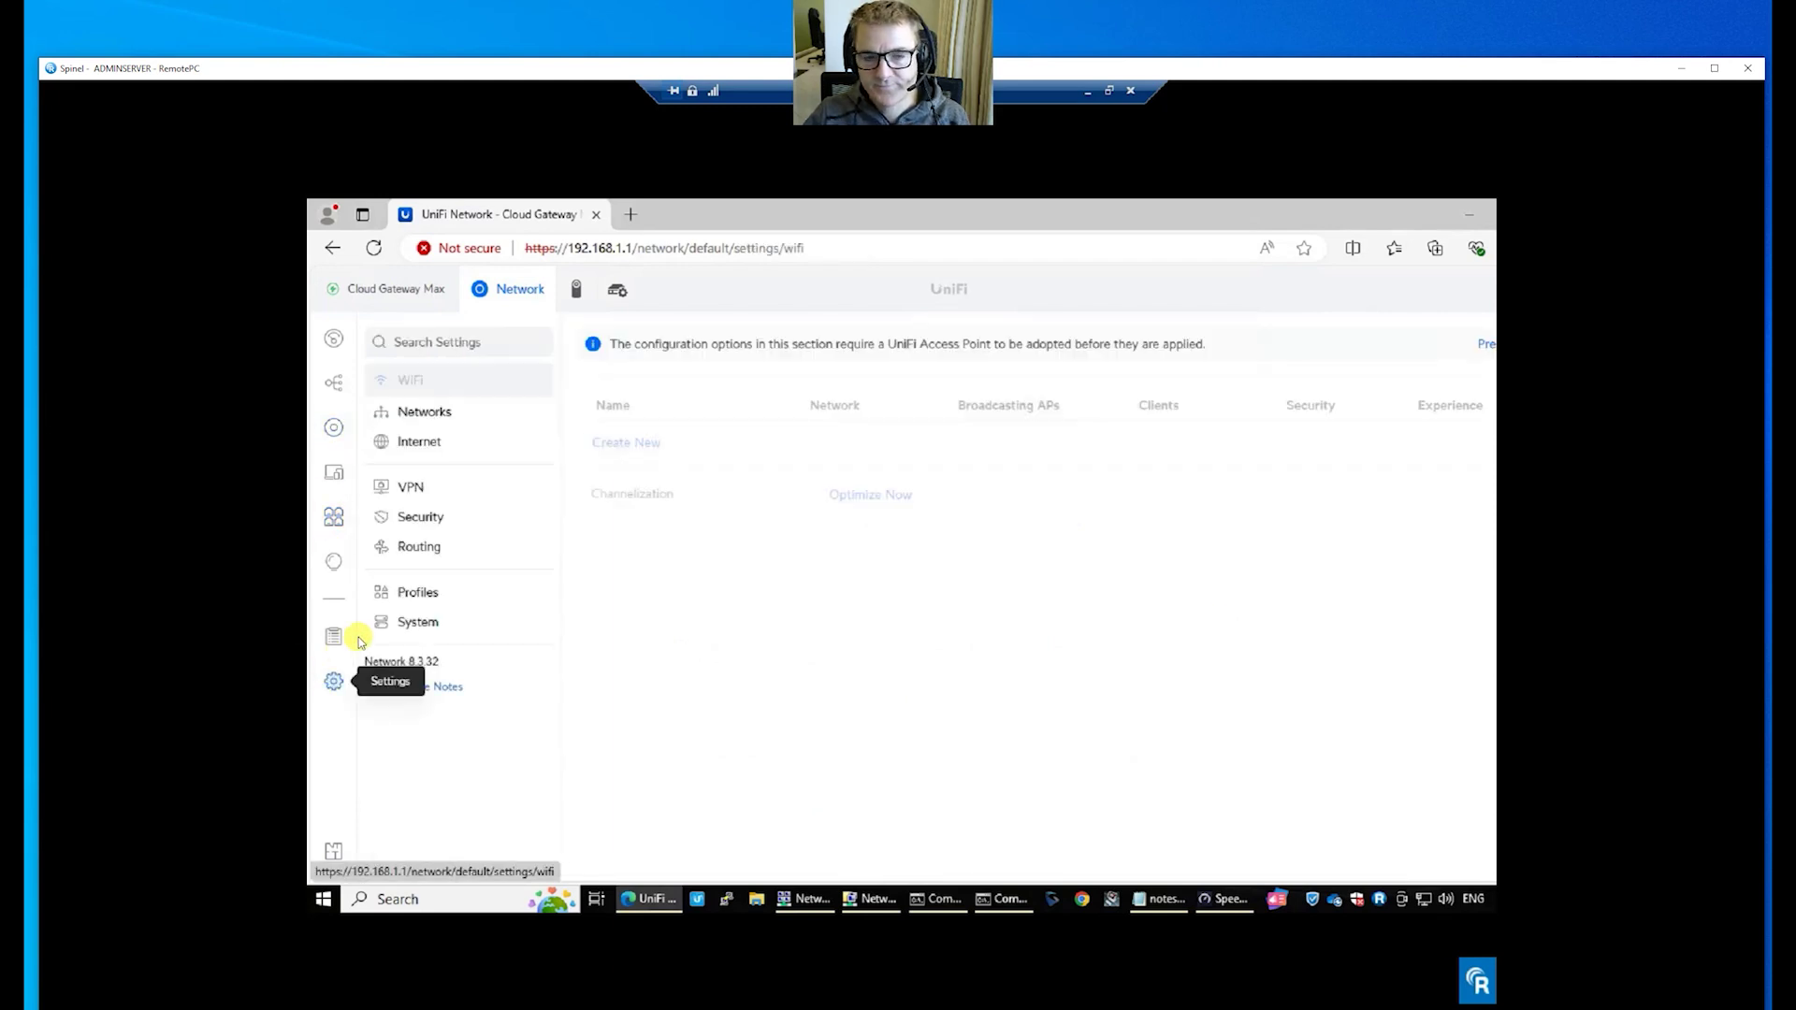
pyautogui.click(418, 516)
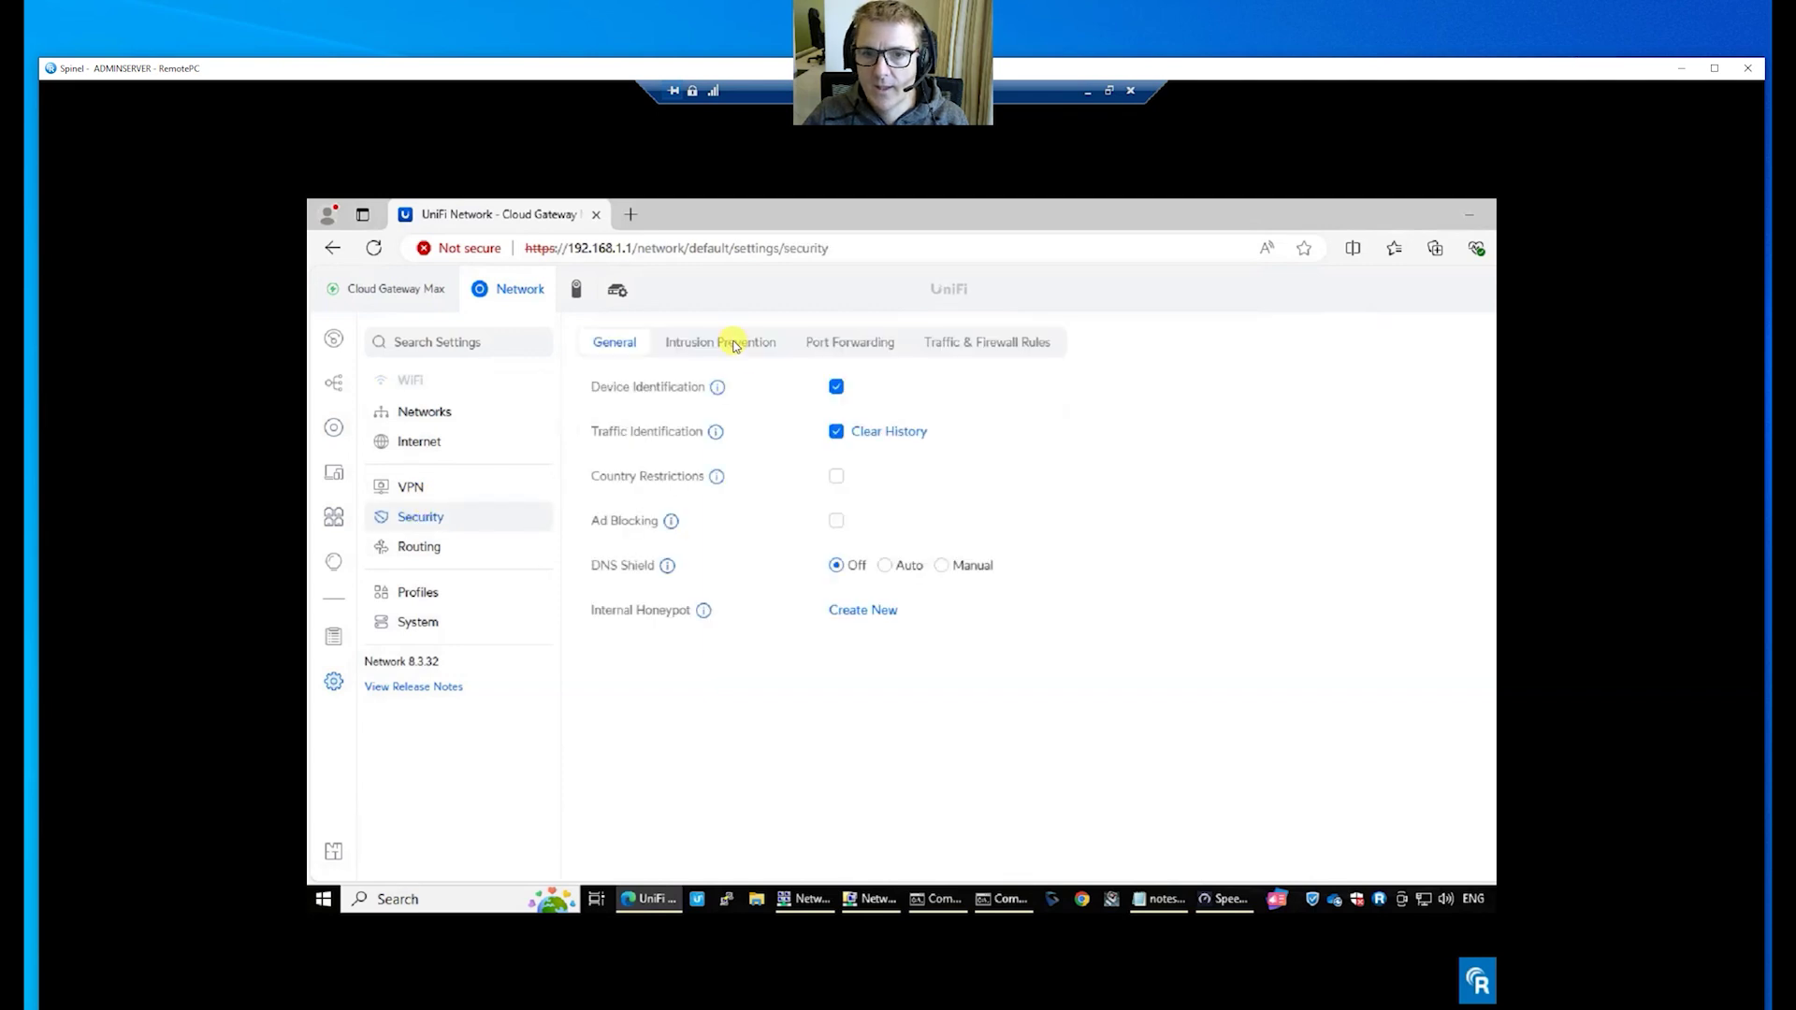
pyautogui.click(734, 345)
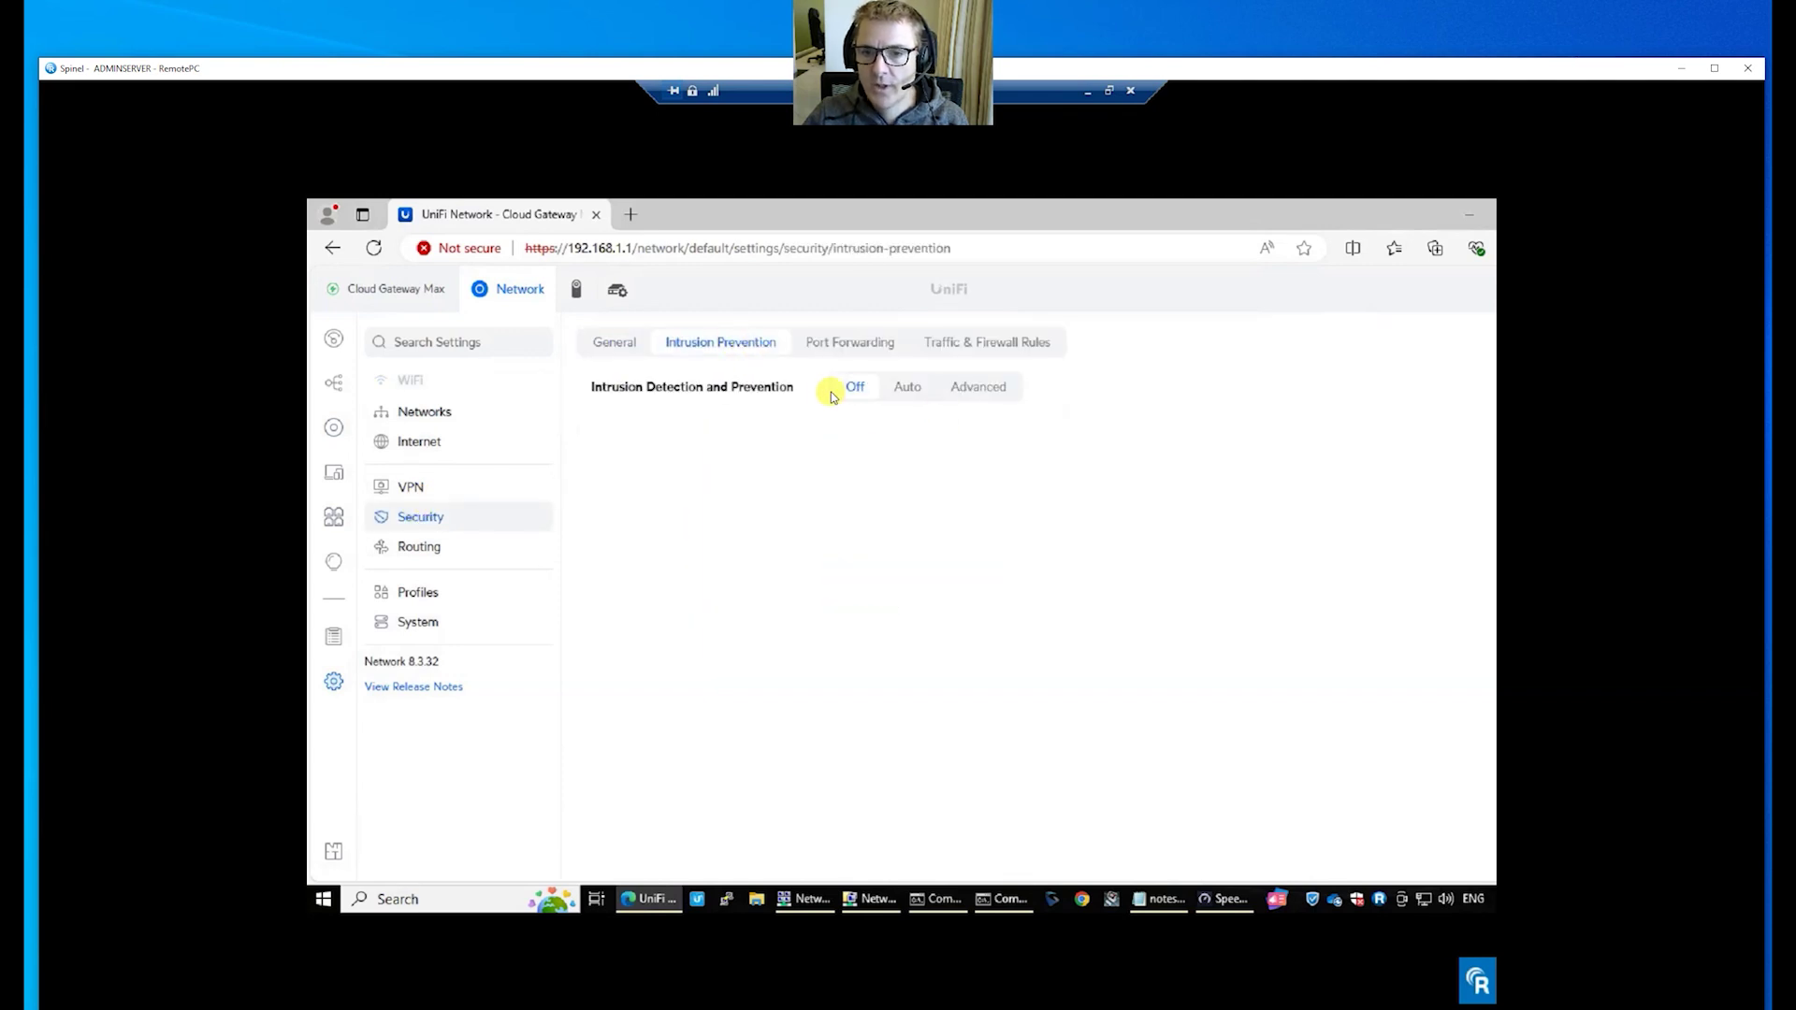
pyautogui.click(947, 387)
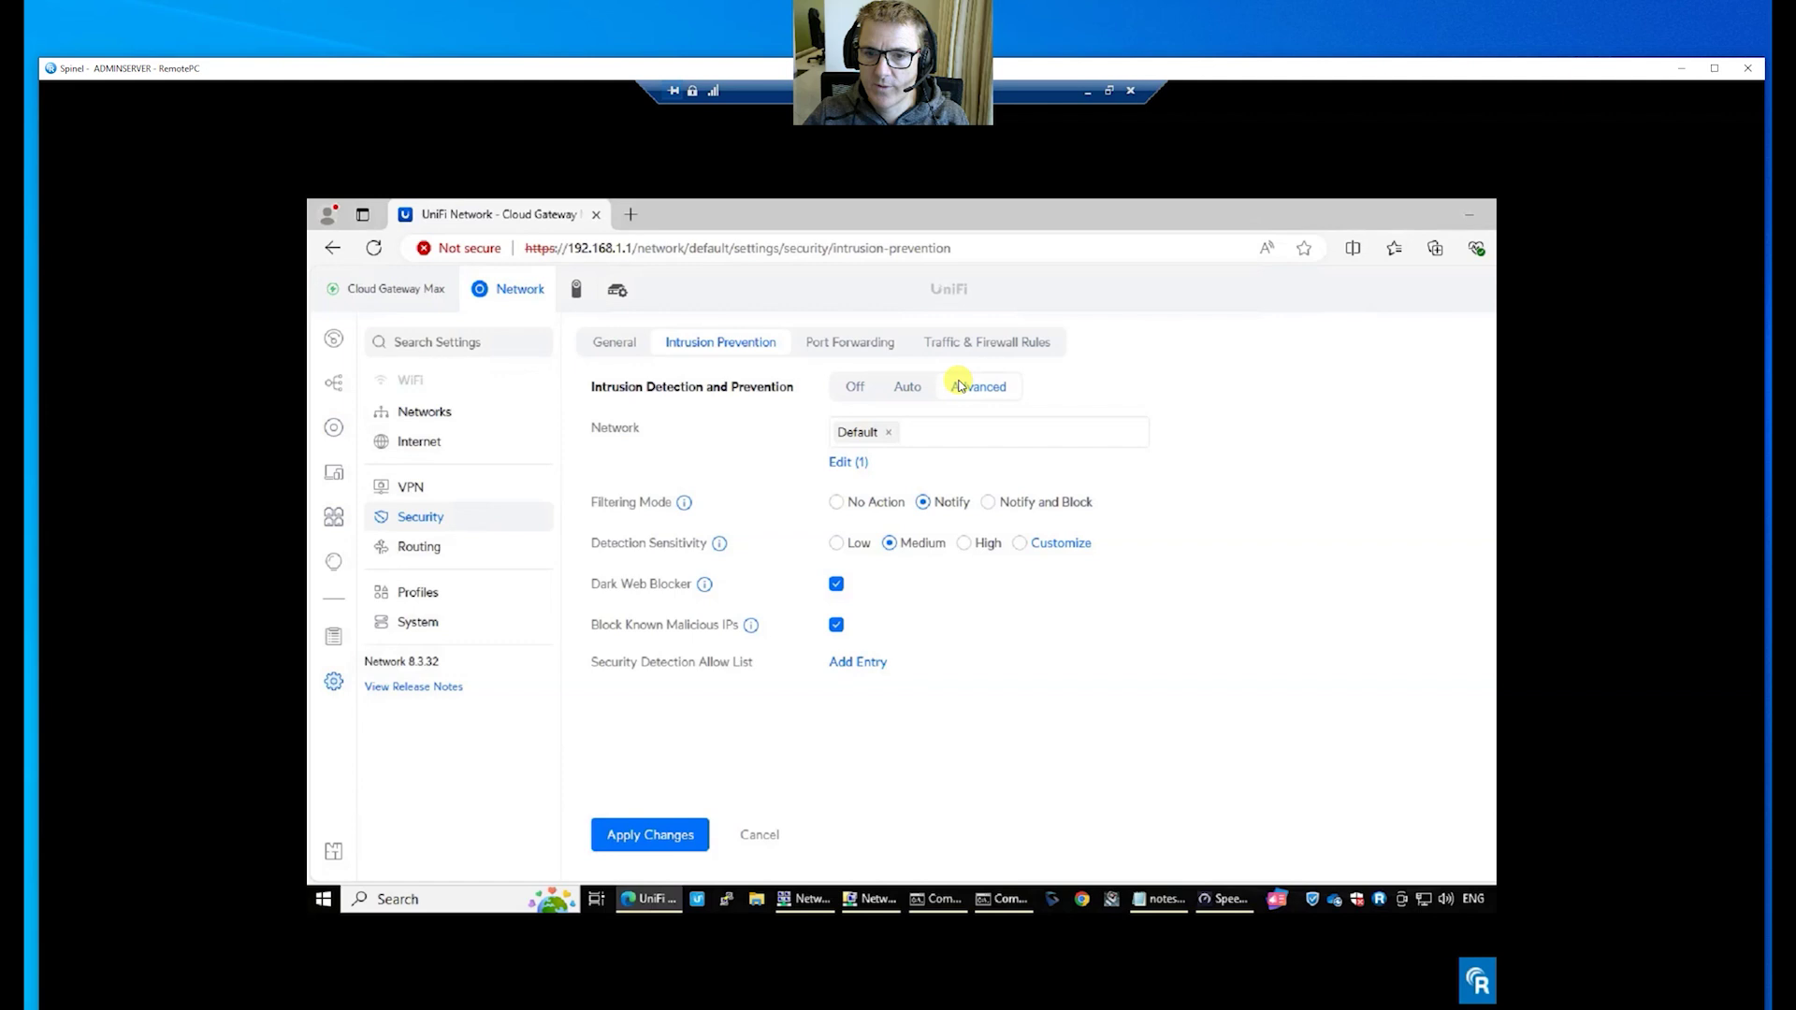
pyautogui.click(965, 544)
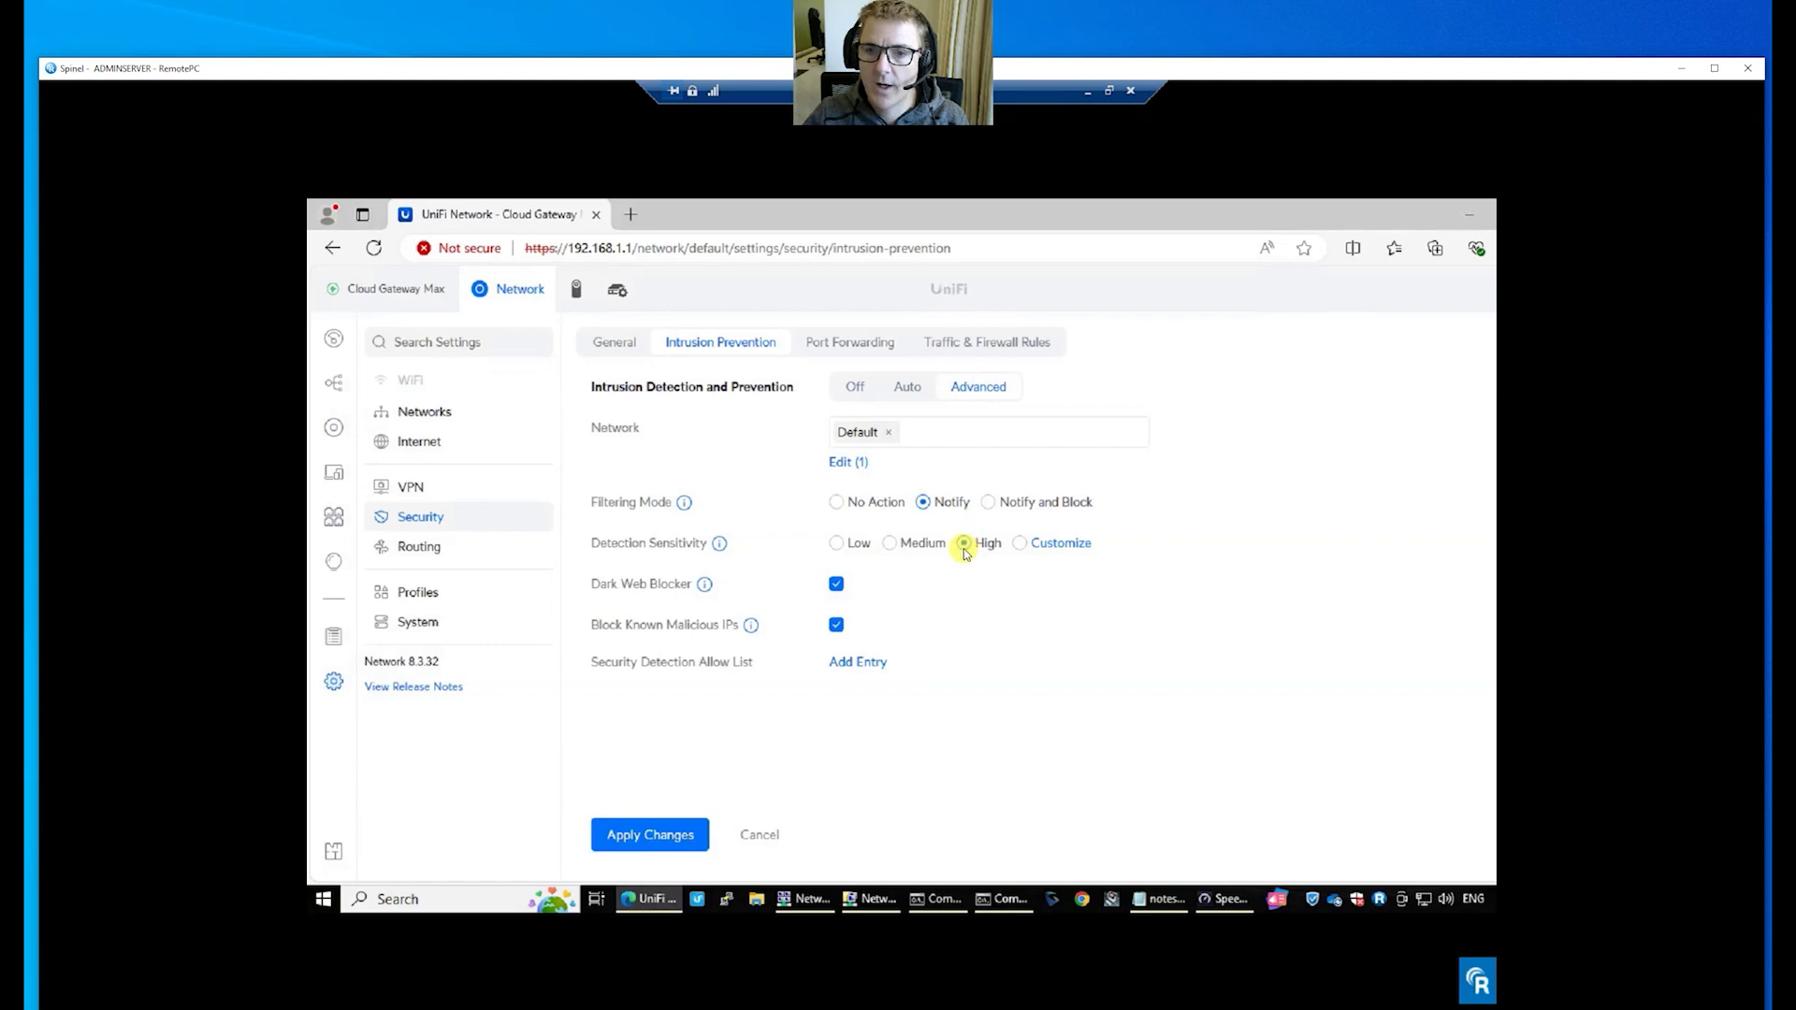
pyautogui.click(669, 842)
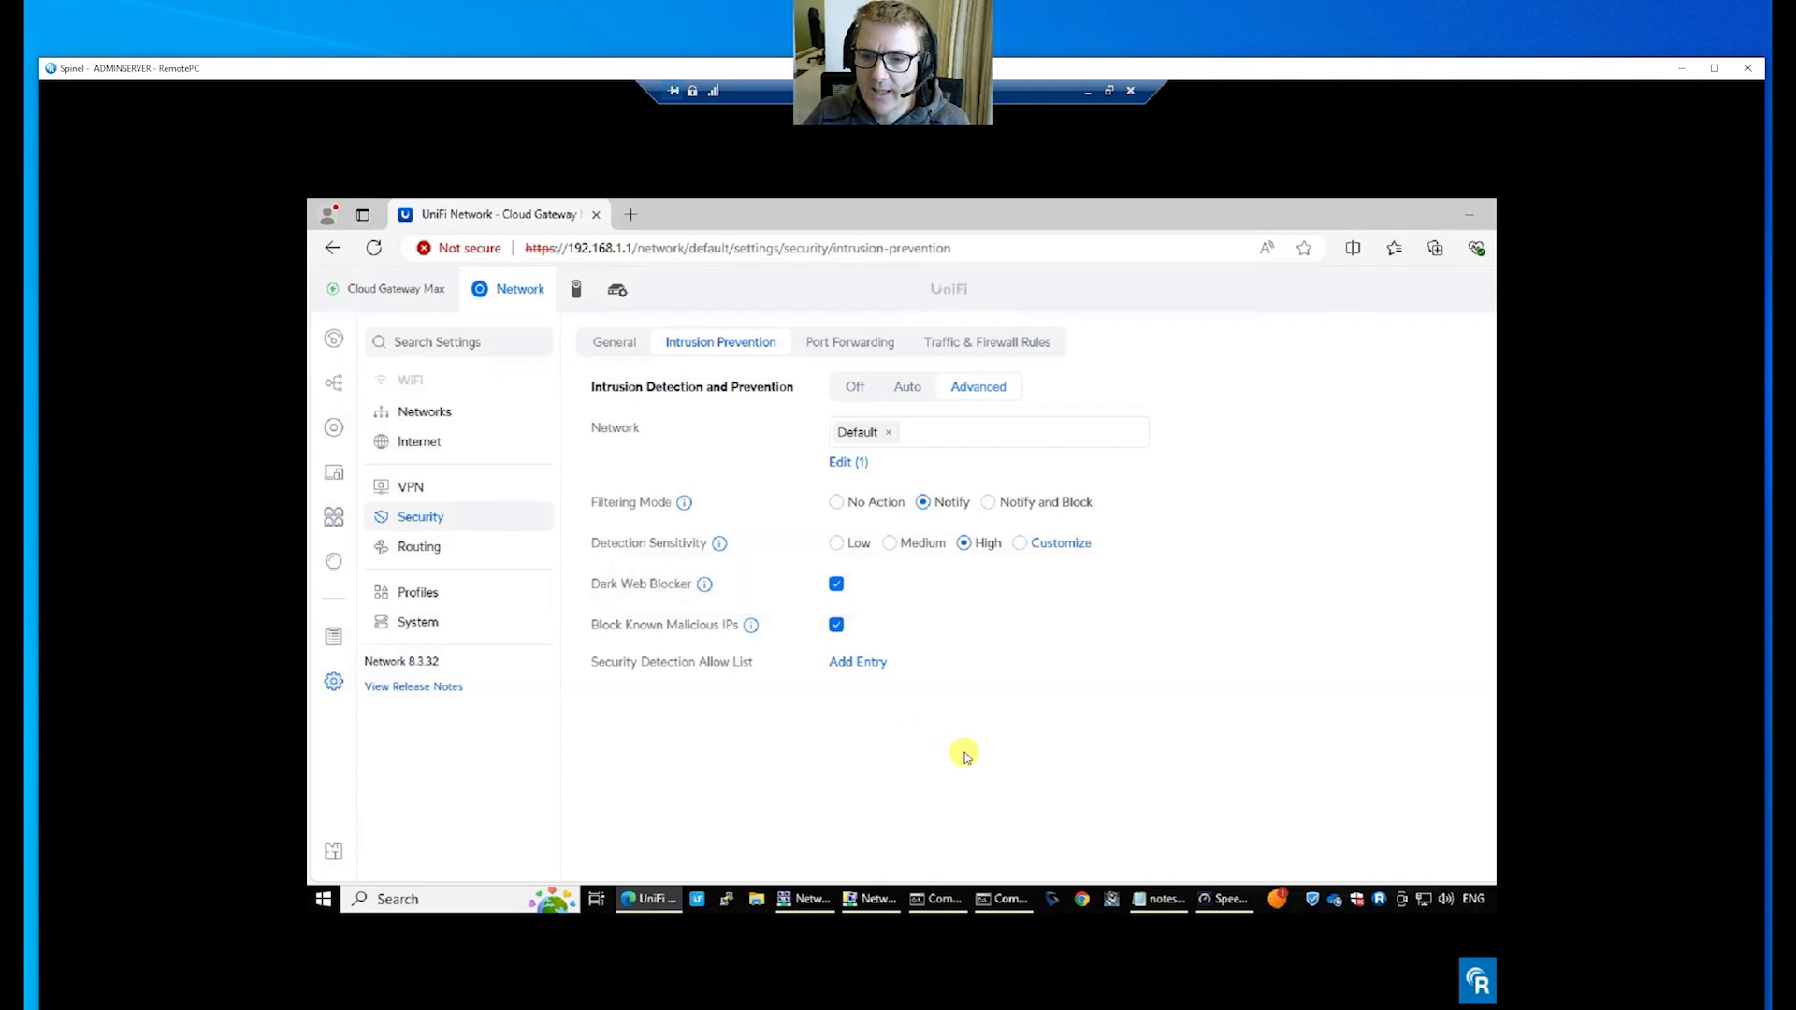
# Check the ping, then rerun iperf3 with IPS on High, getting 1.54 Gbits/sec.
pyautogui.click(1003, 900)
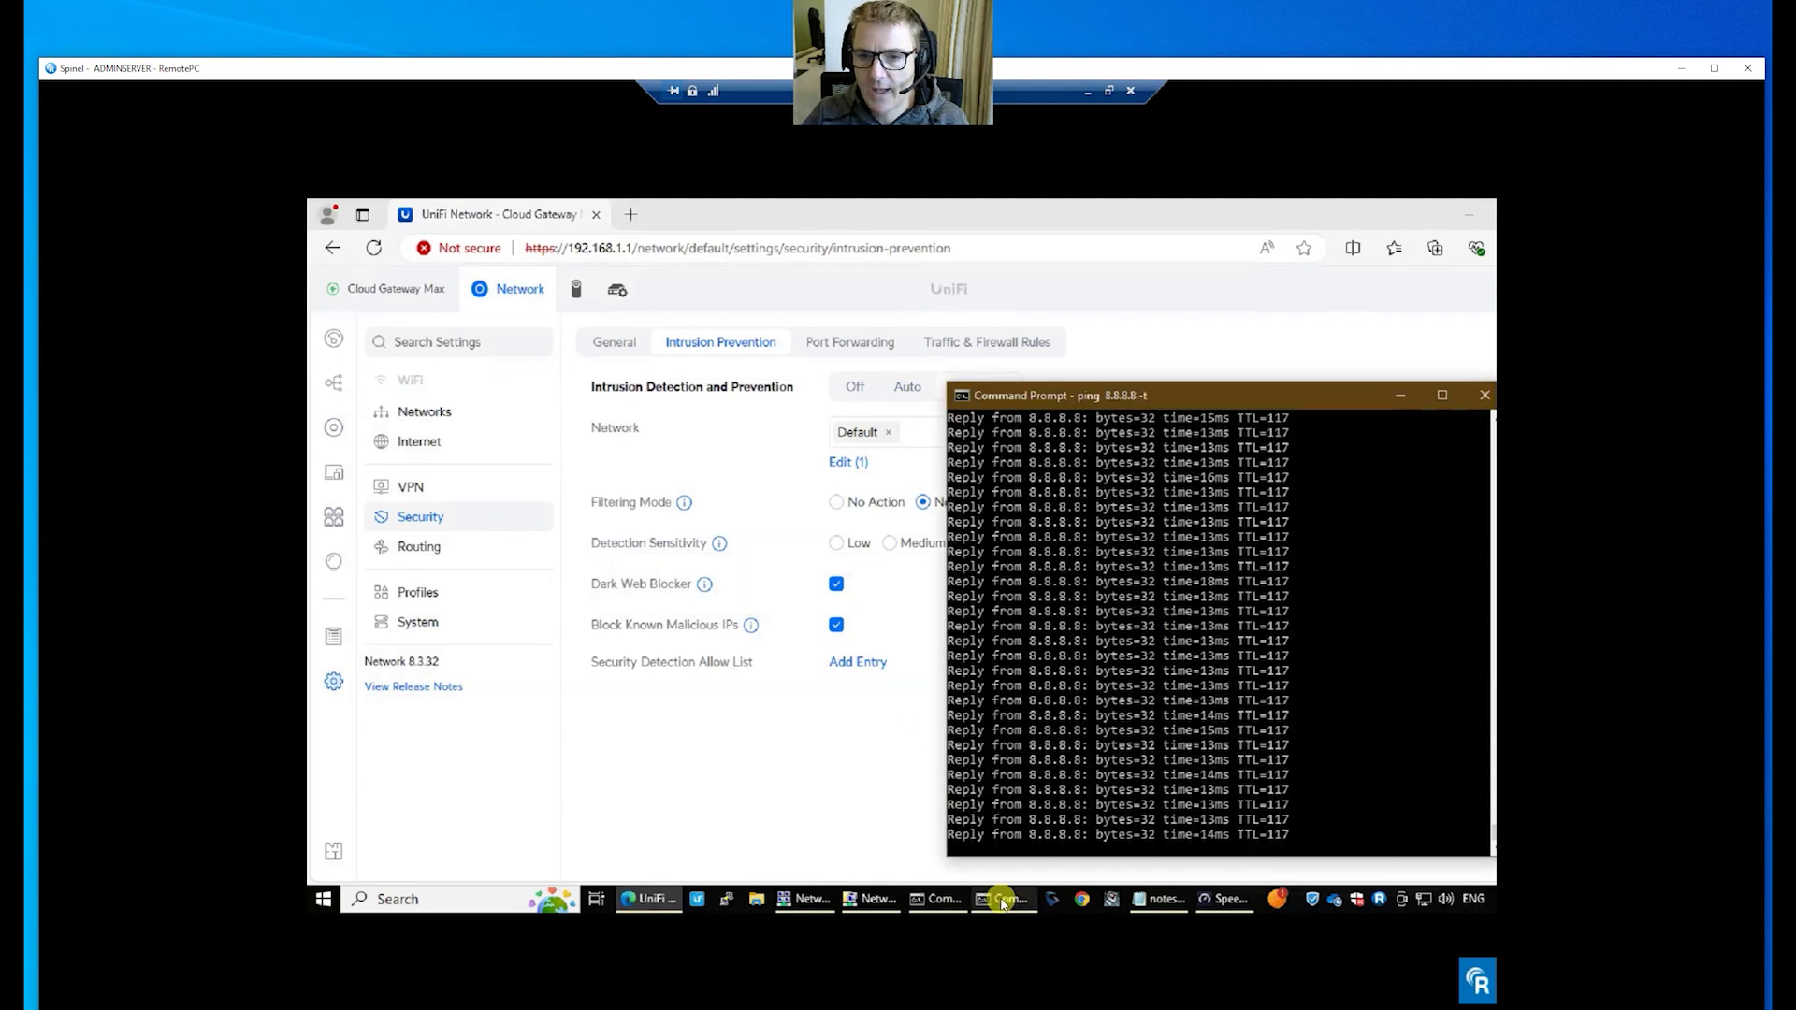
pyautogui.click(927, 900)
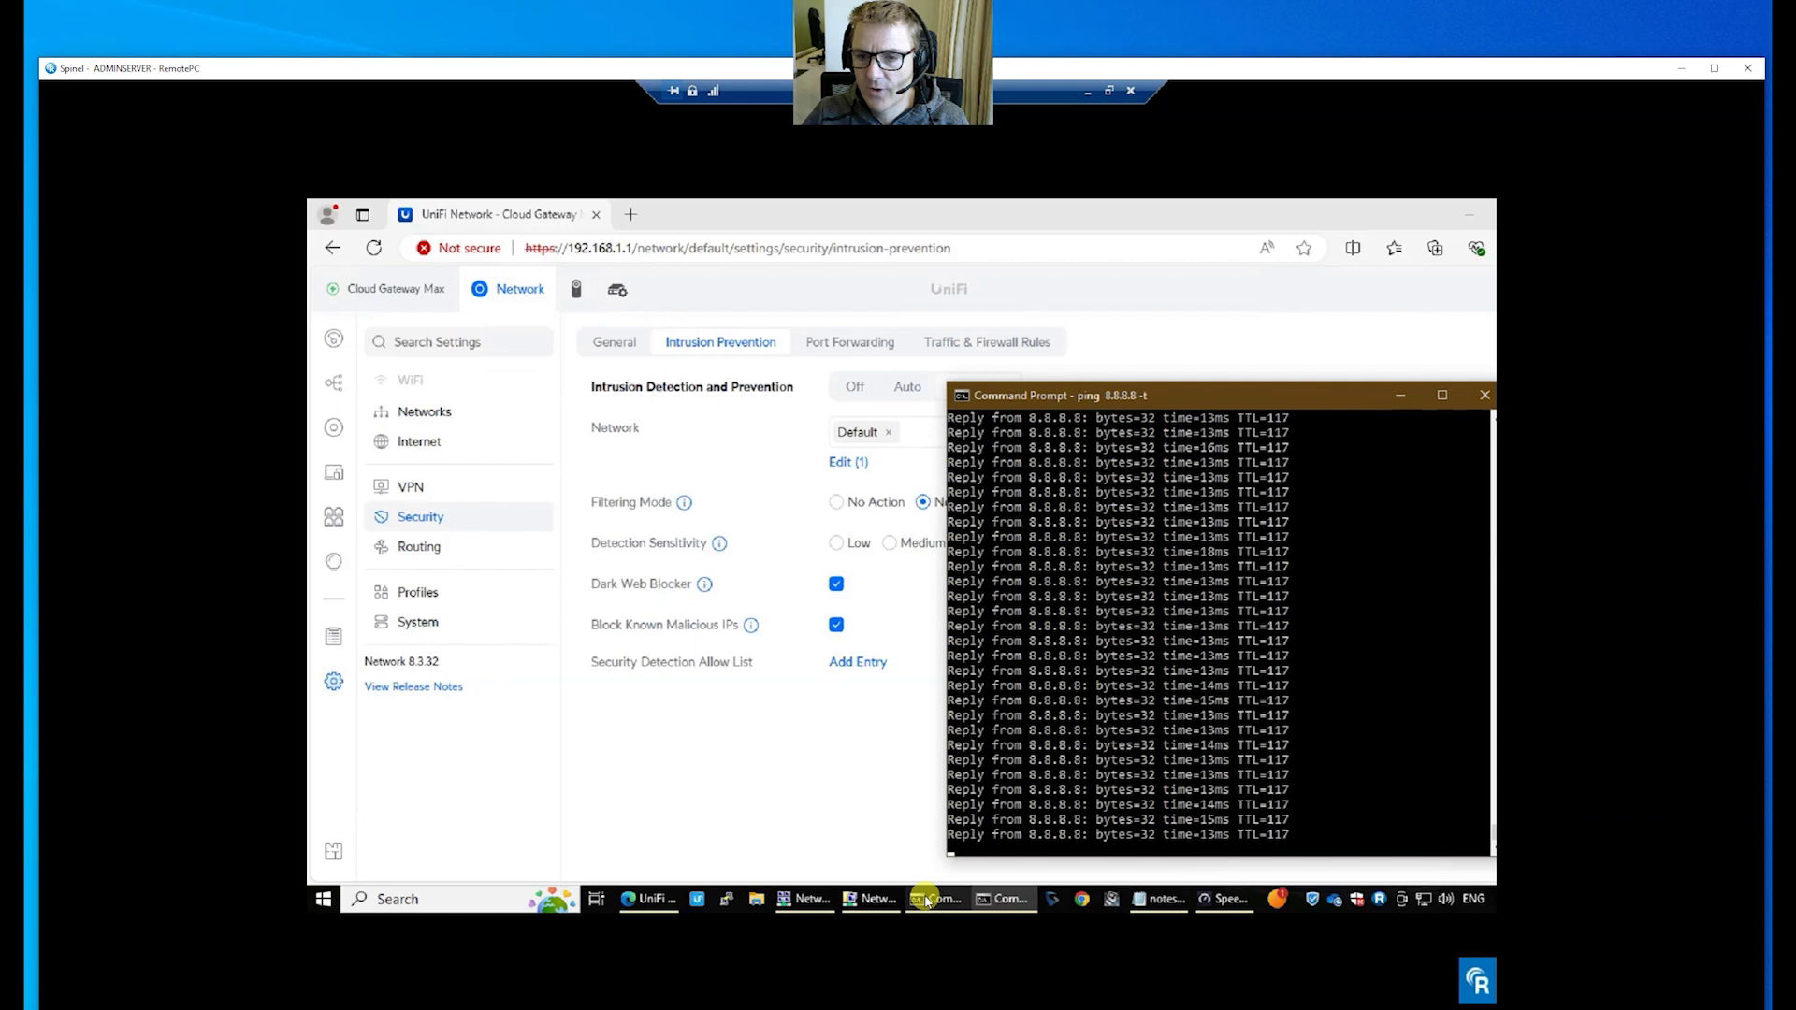
pyautogui.click(887, 655)
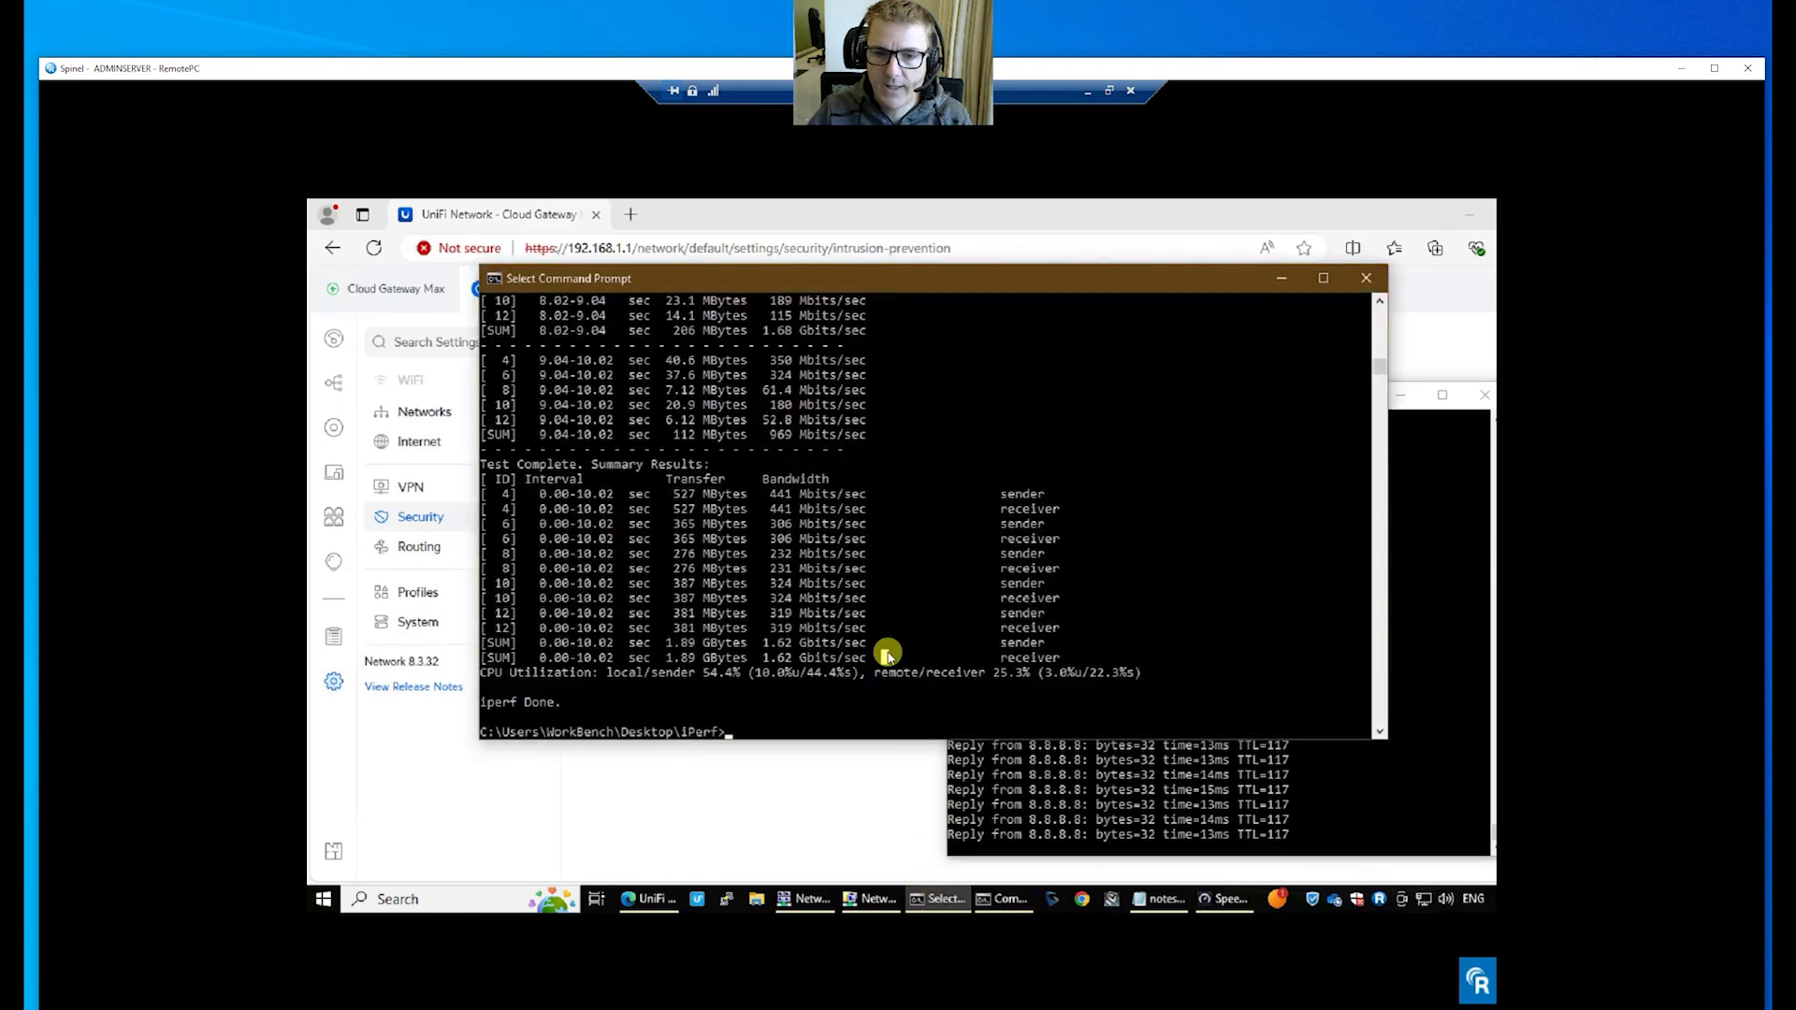
pyautogui.press('Up')
pyautogui.press('Return')
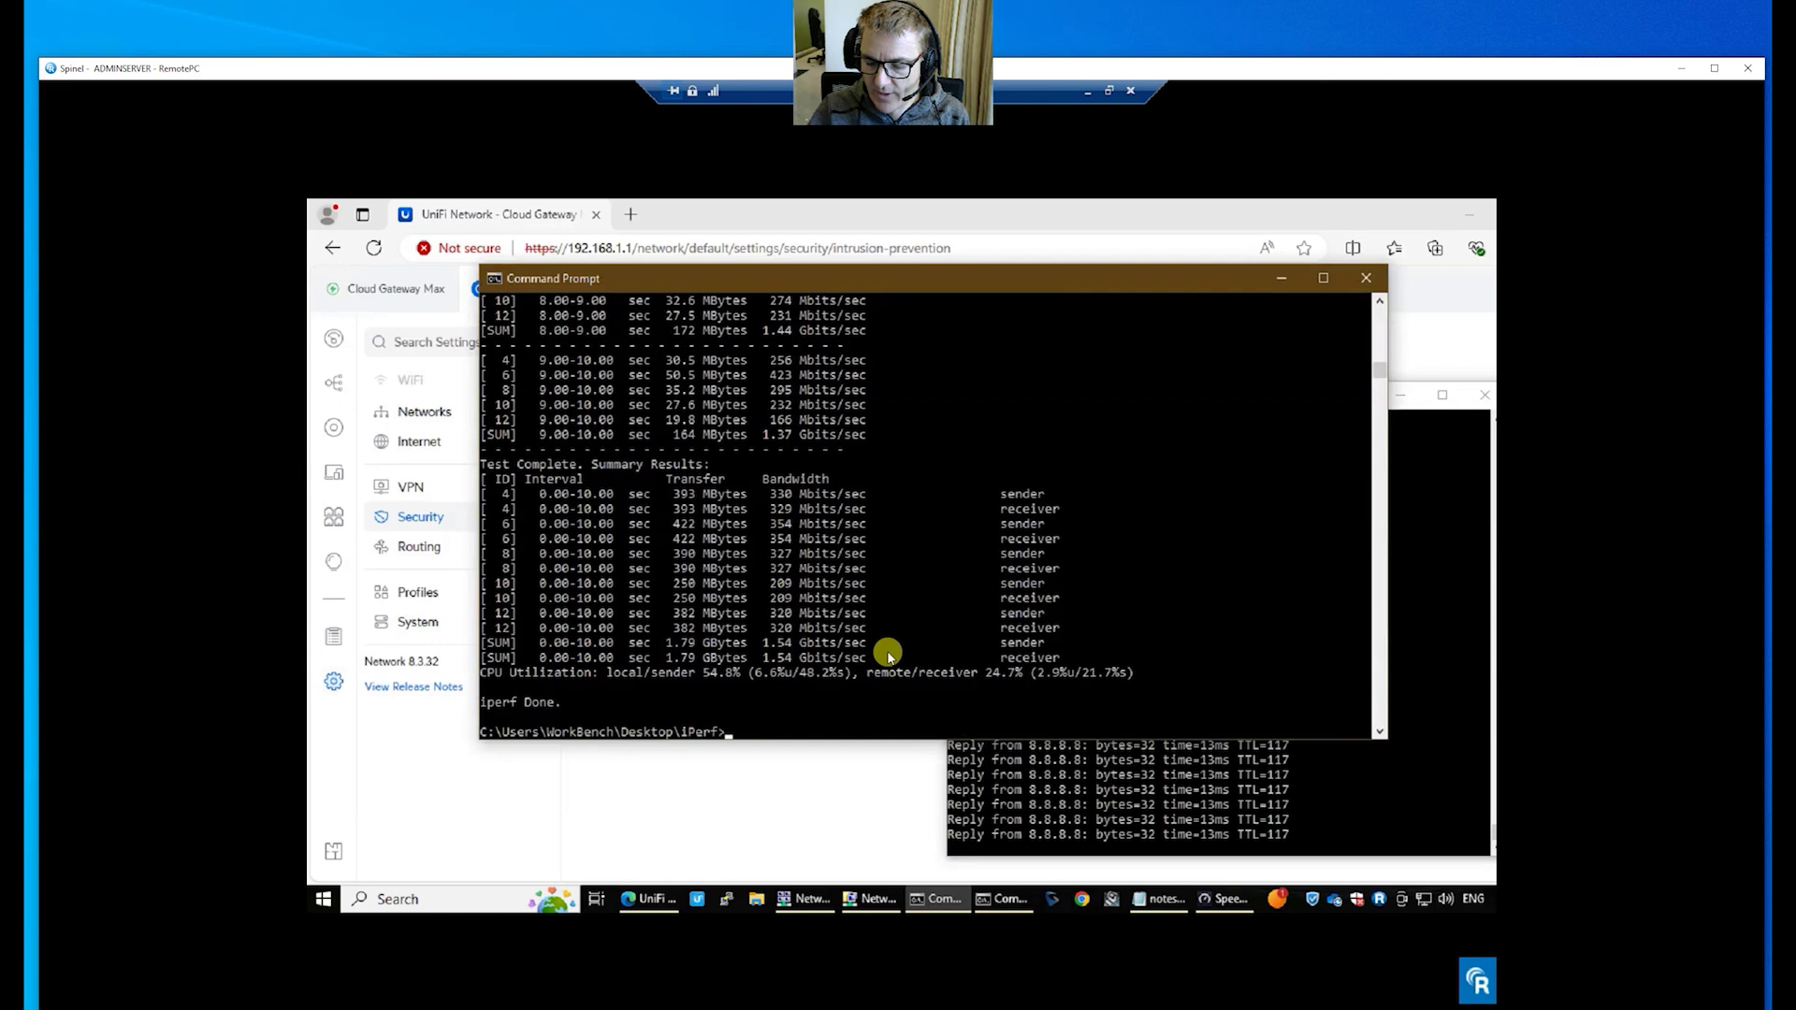
# Run iperf3 once more, totalling 1.45 Gbits/sec with 1.69 GBytes transferred.
pyautogui.press('Up')
pyautogui.press('Return')
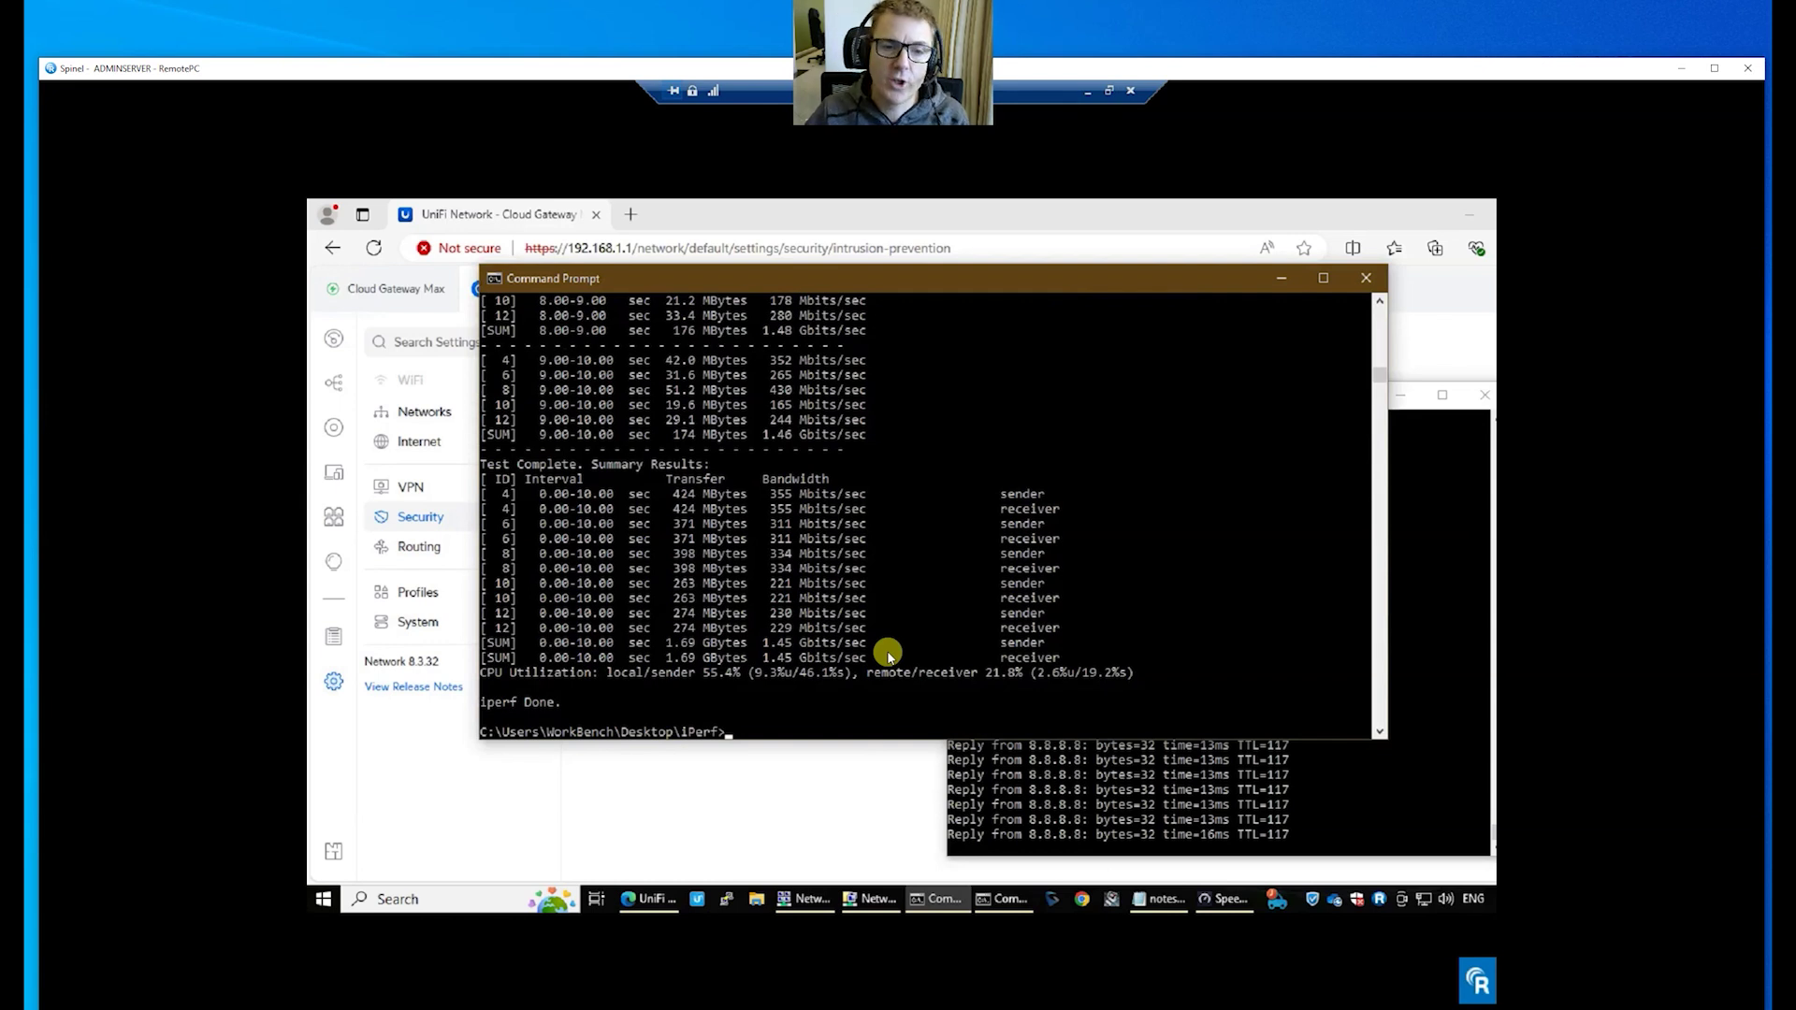
# Set the Default network's content filtering to Family and apply the change.
pyautogui.click(443, 423)
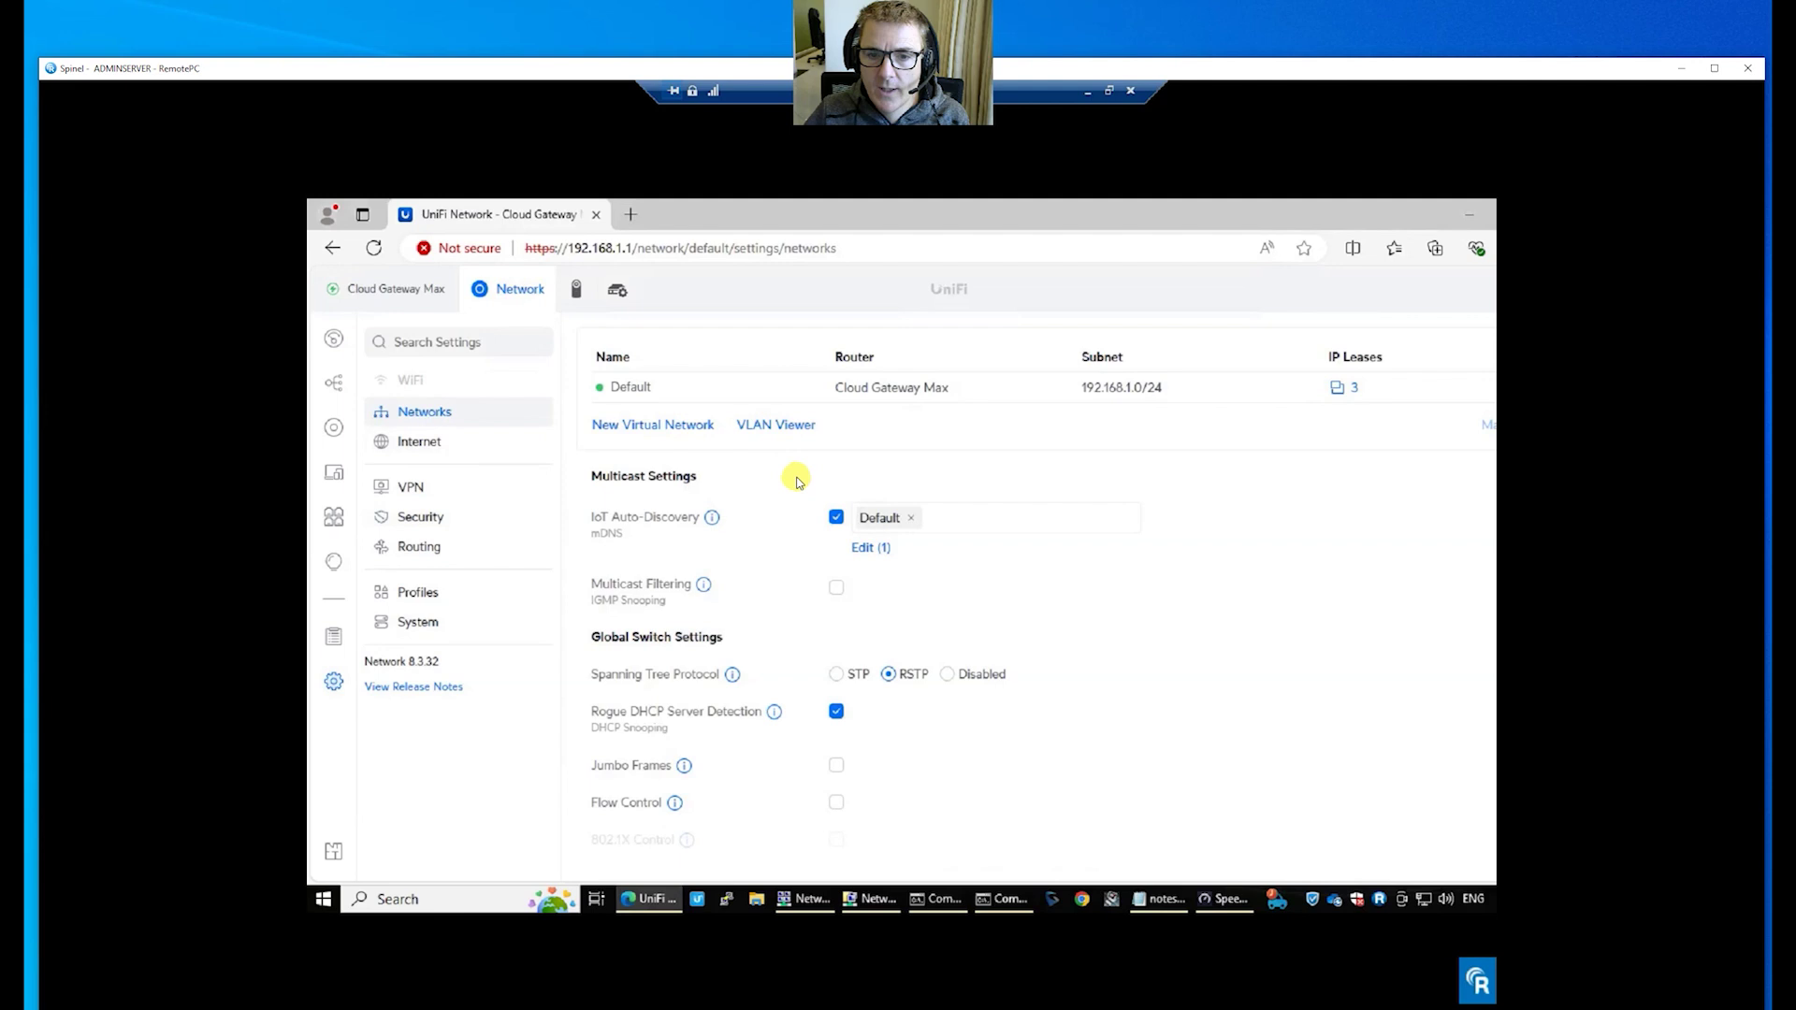
pyautogui.click(803, 389)
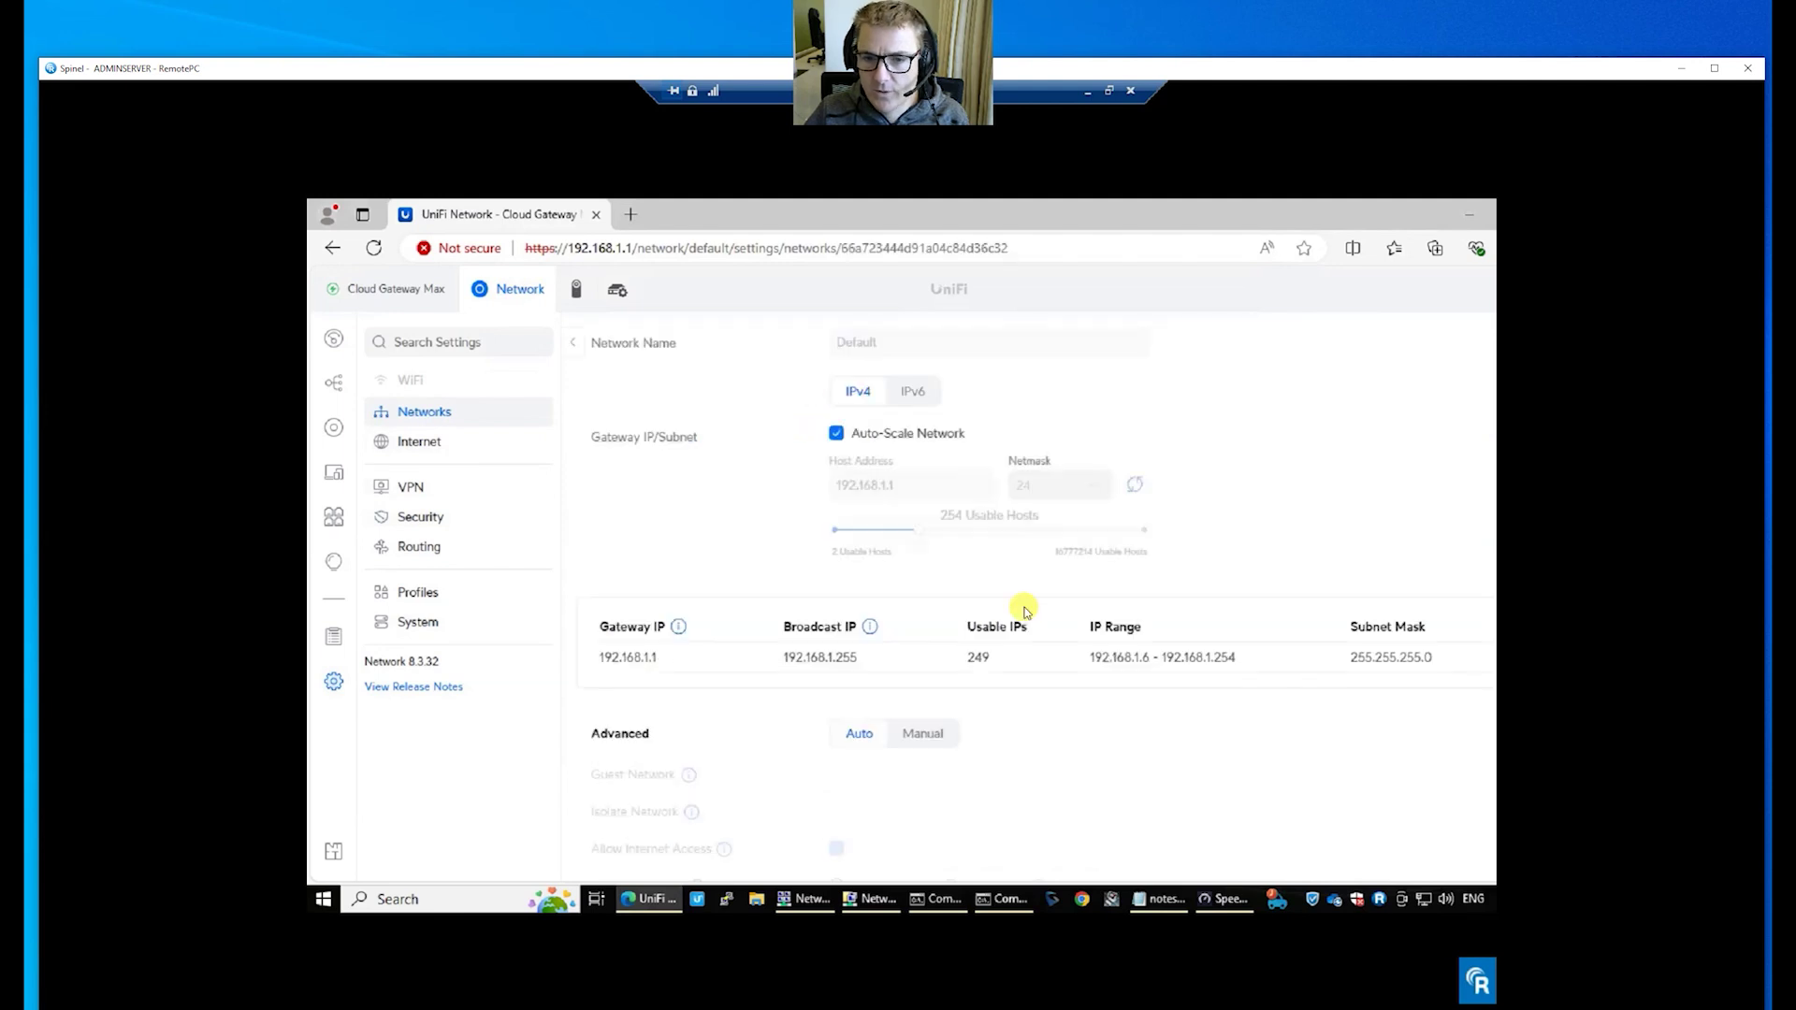
pyautogui.scroll(-2, 1111, 666)
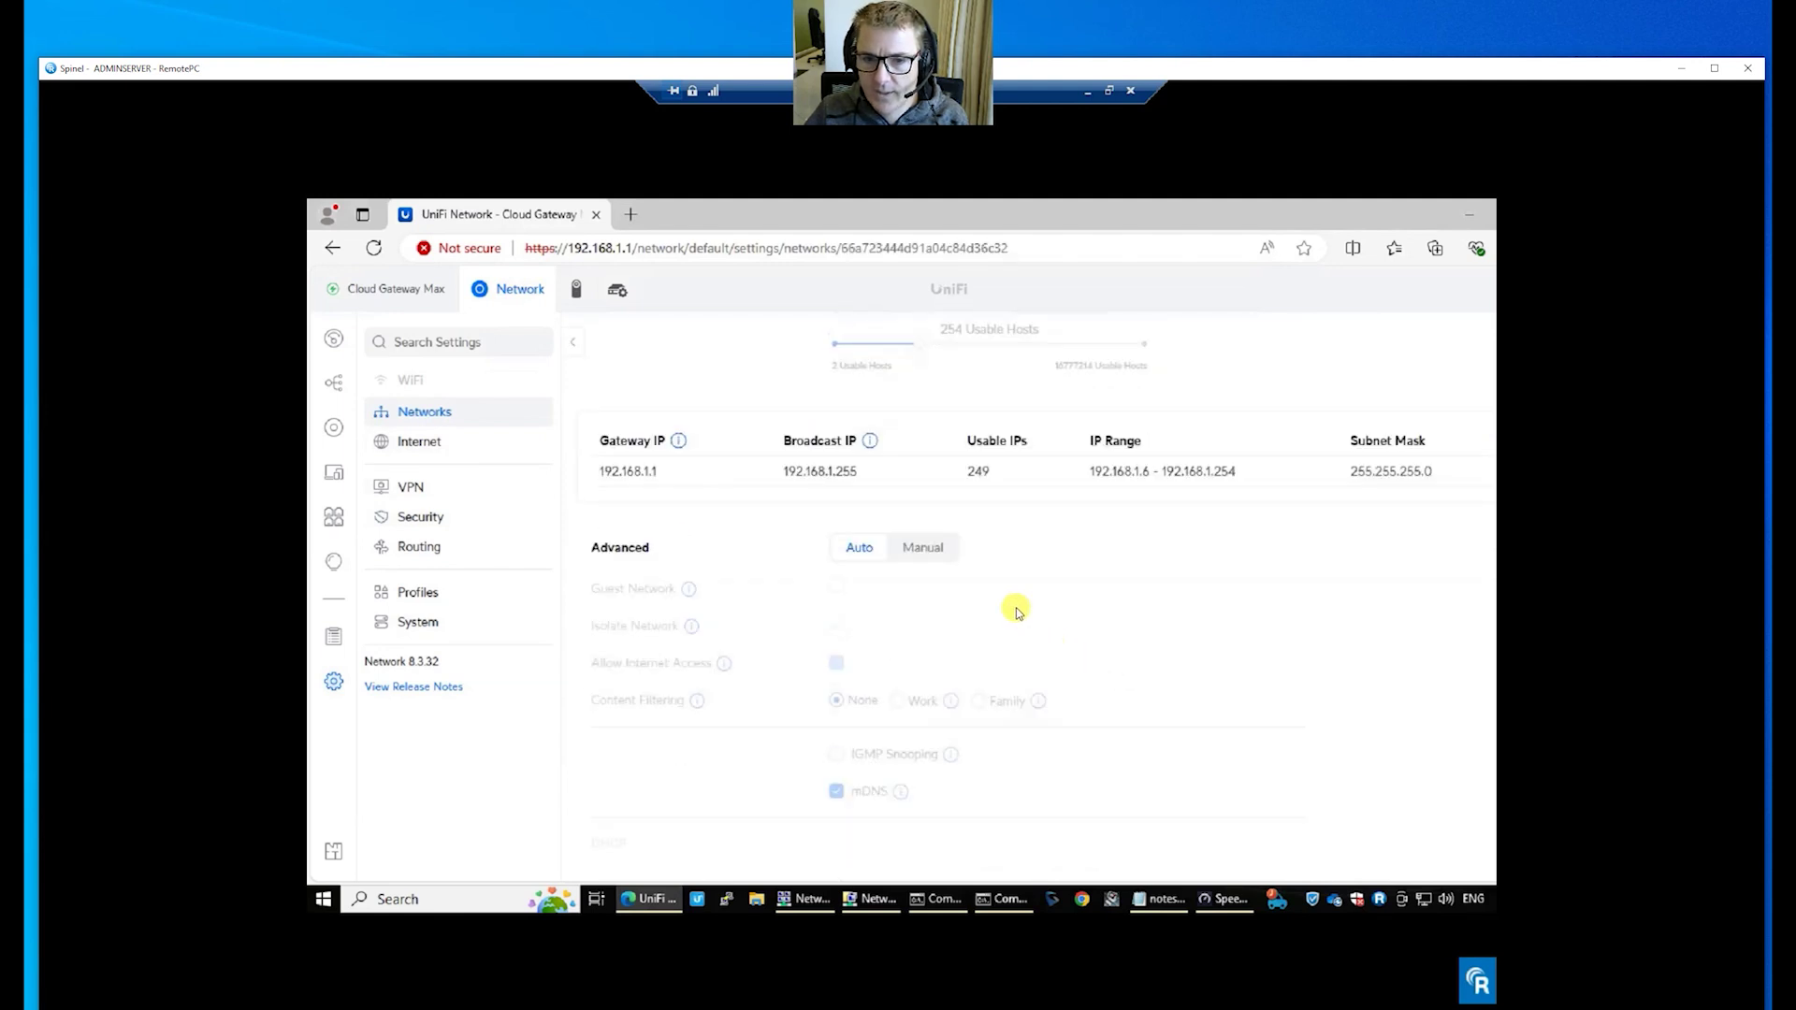
pyautogui.click(936, 550)
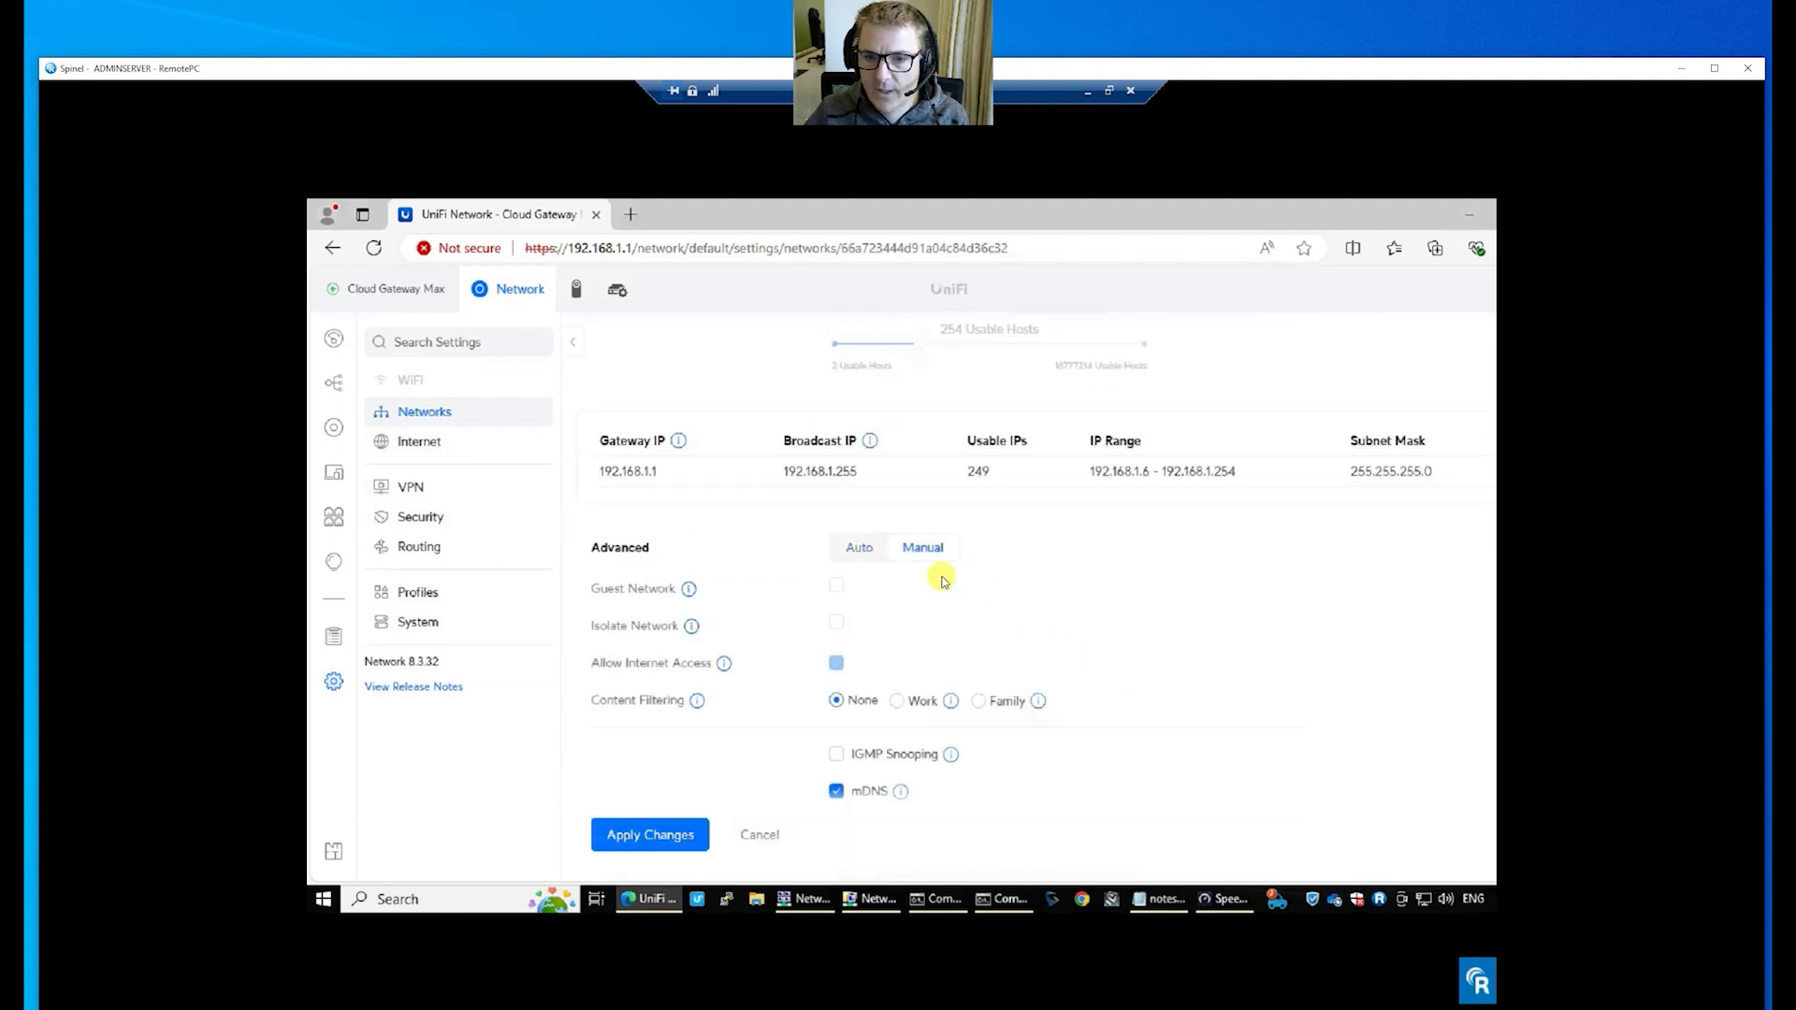
pyautogui.click(979, 701)
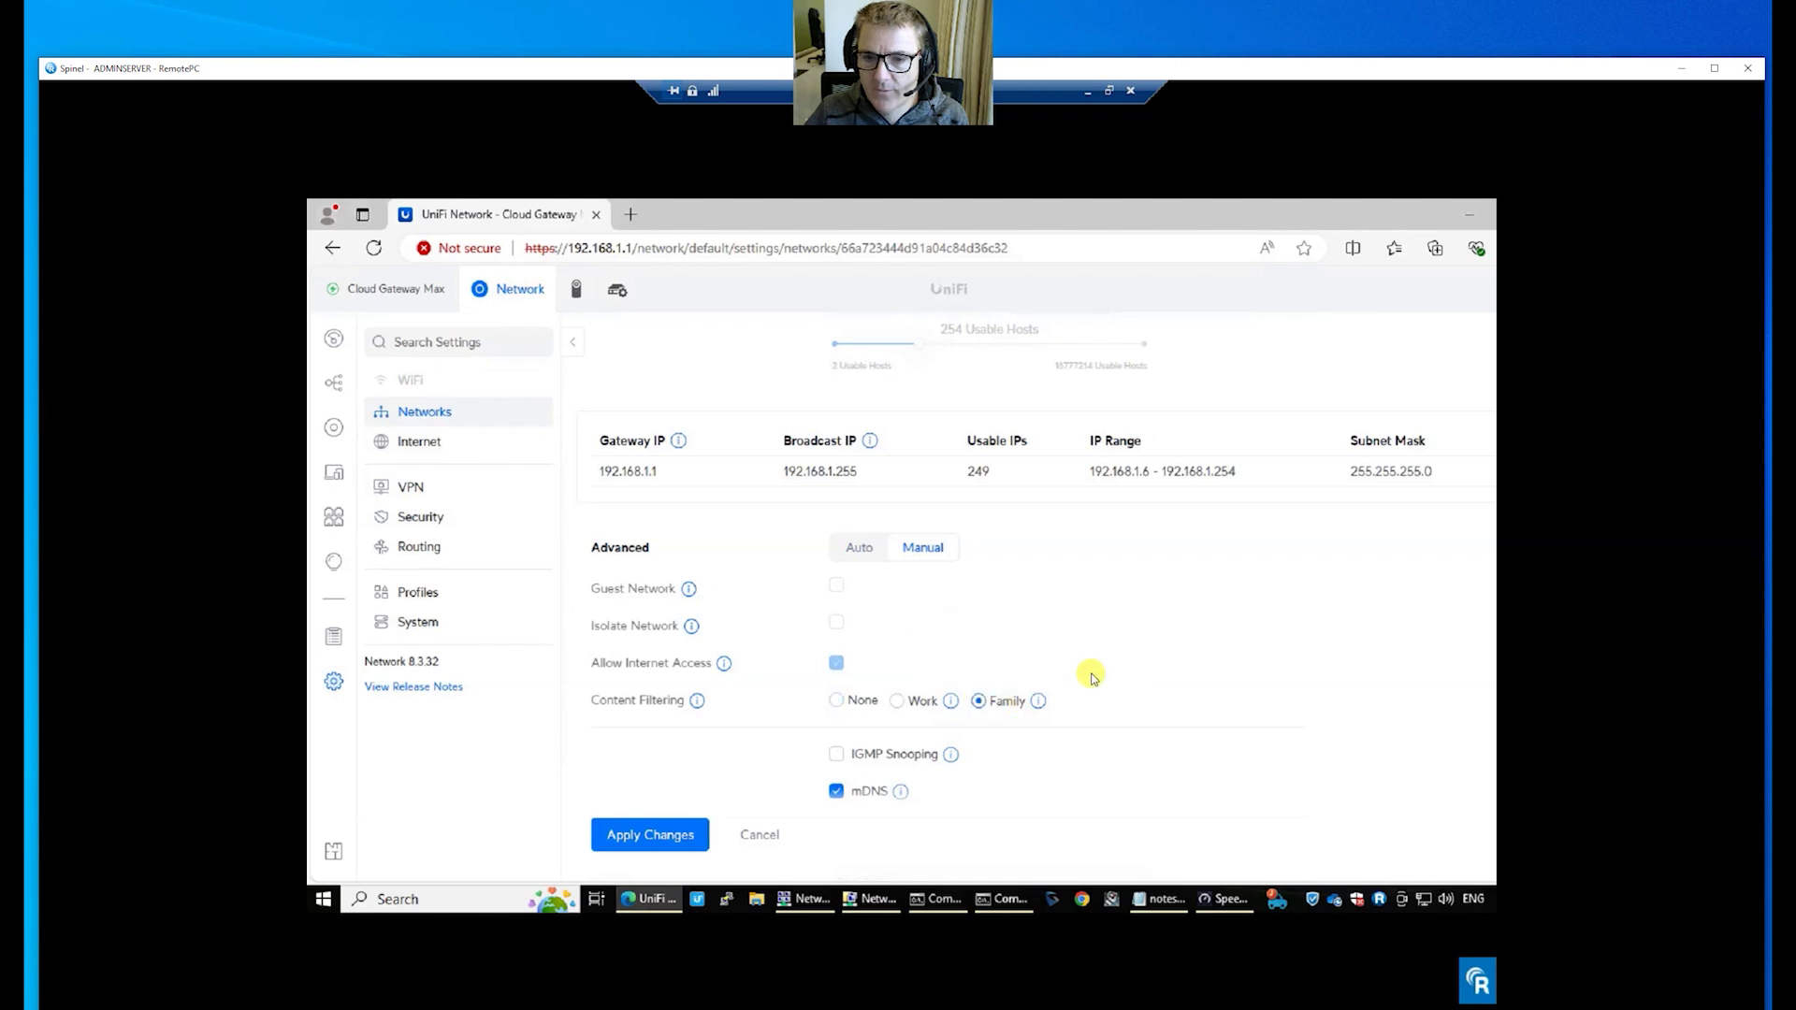
pyautogui.scroll(-3, 1093, 675)
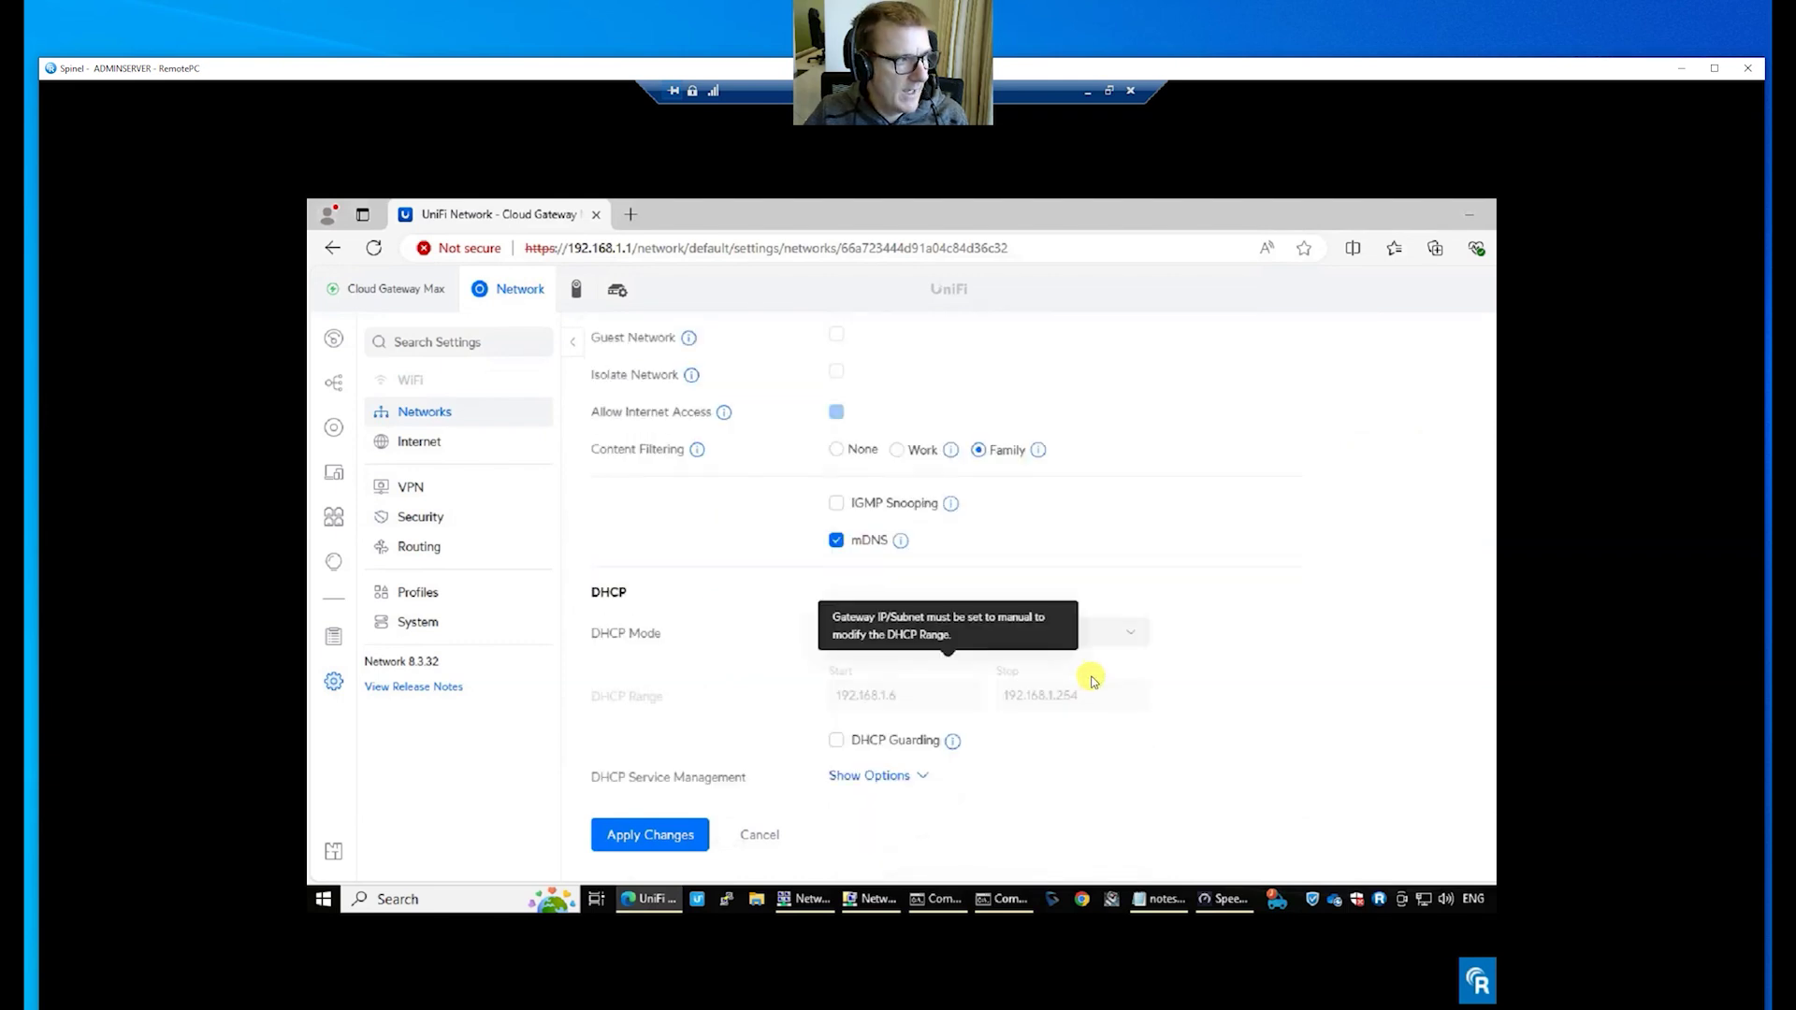
pyautogui.click(668, 836)
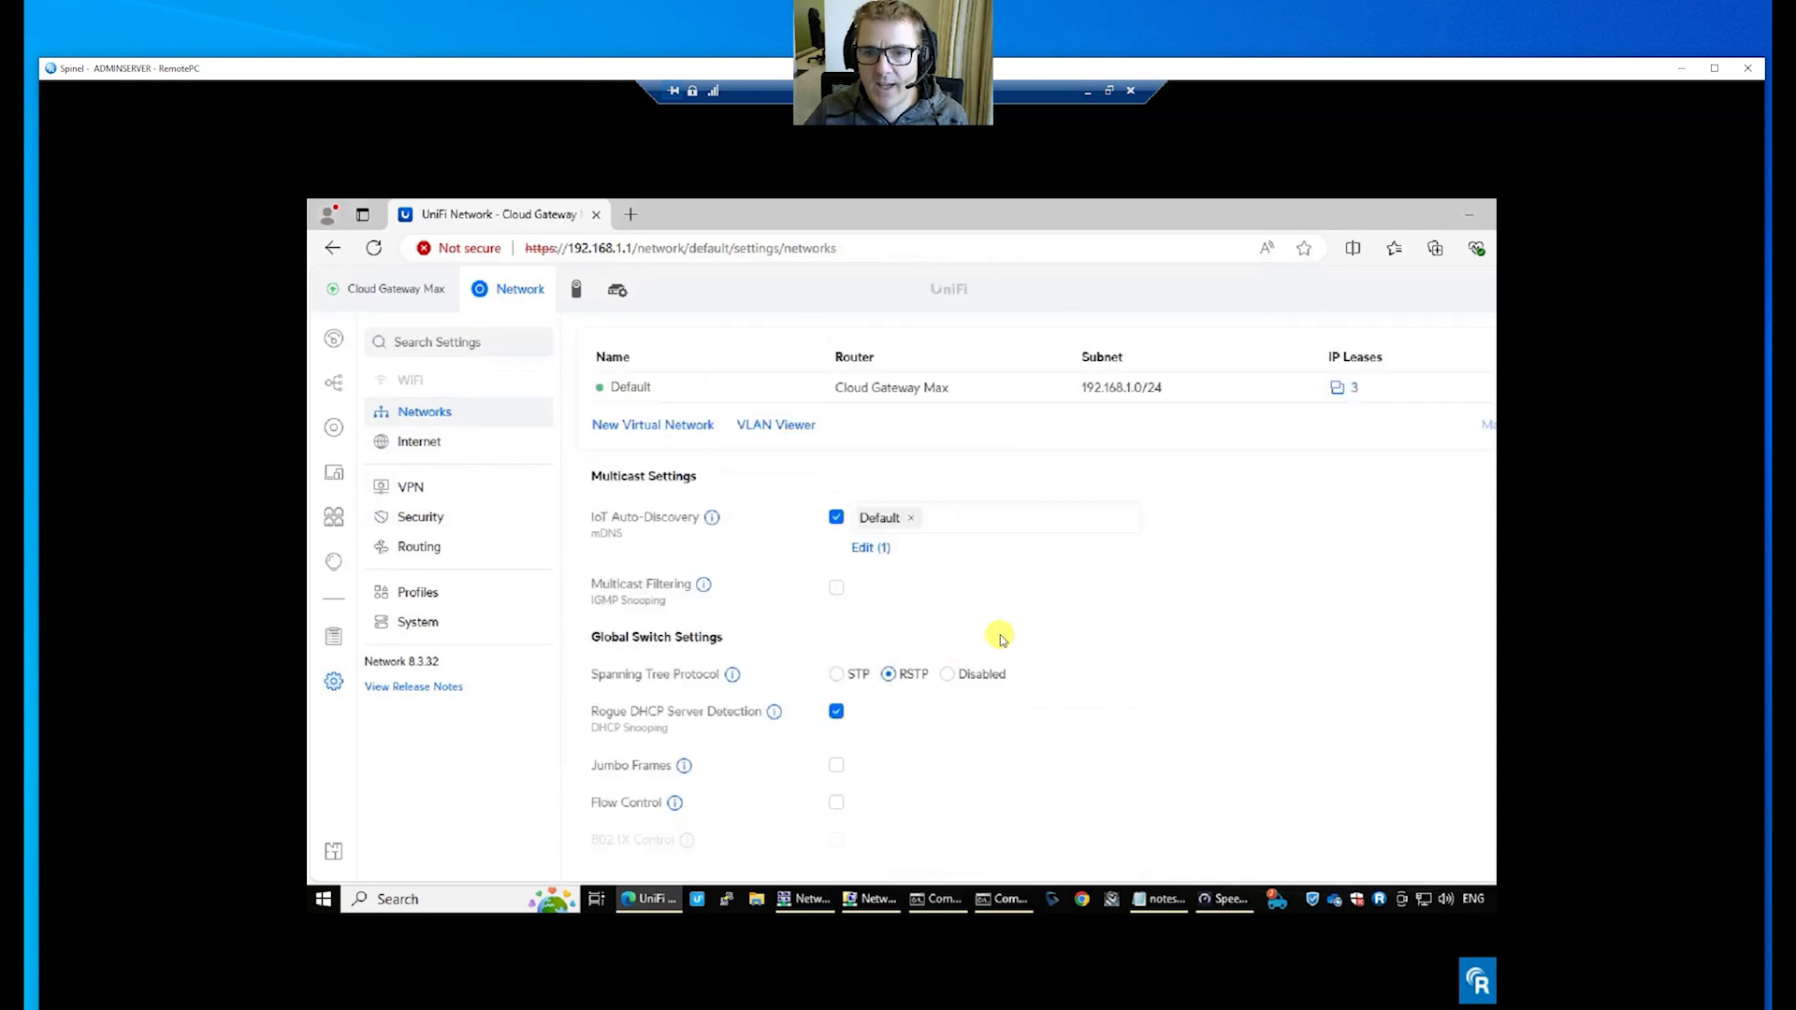
# Rerun the five-stream iperf3 test to 172.20.21.144, reaching about 1.54 Gbits/sec.
pyautogui.click(964, 906)
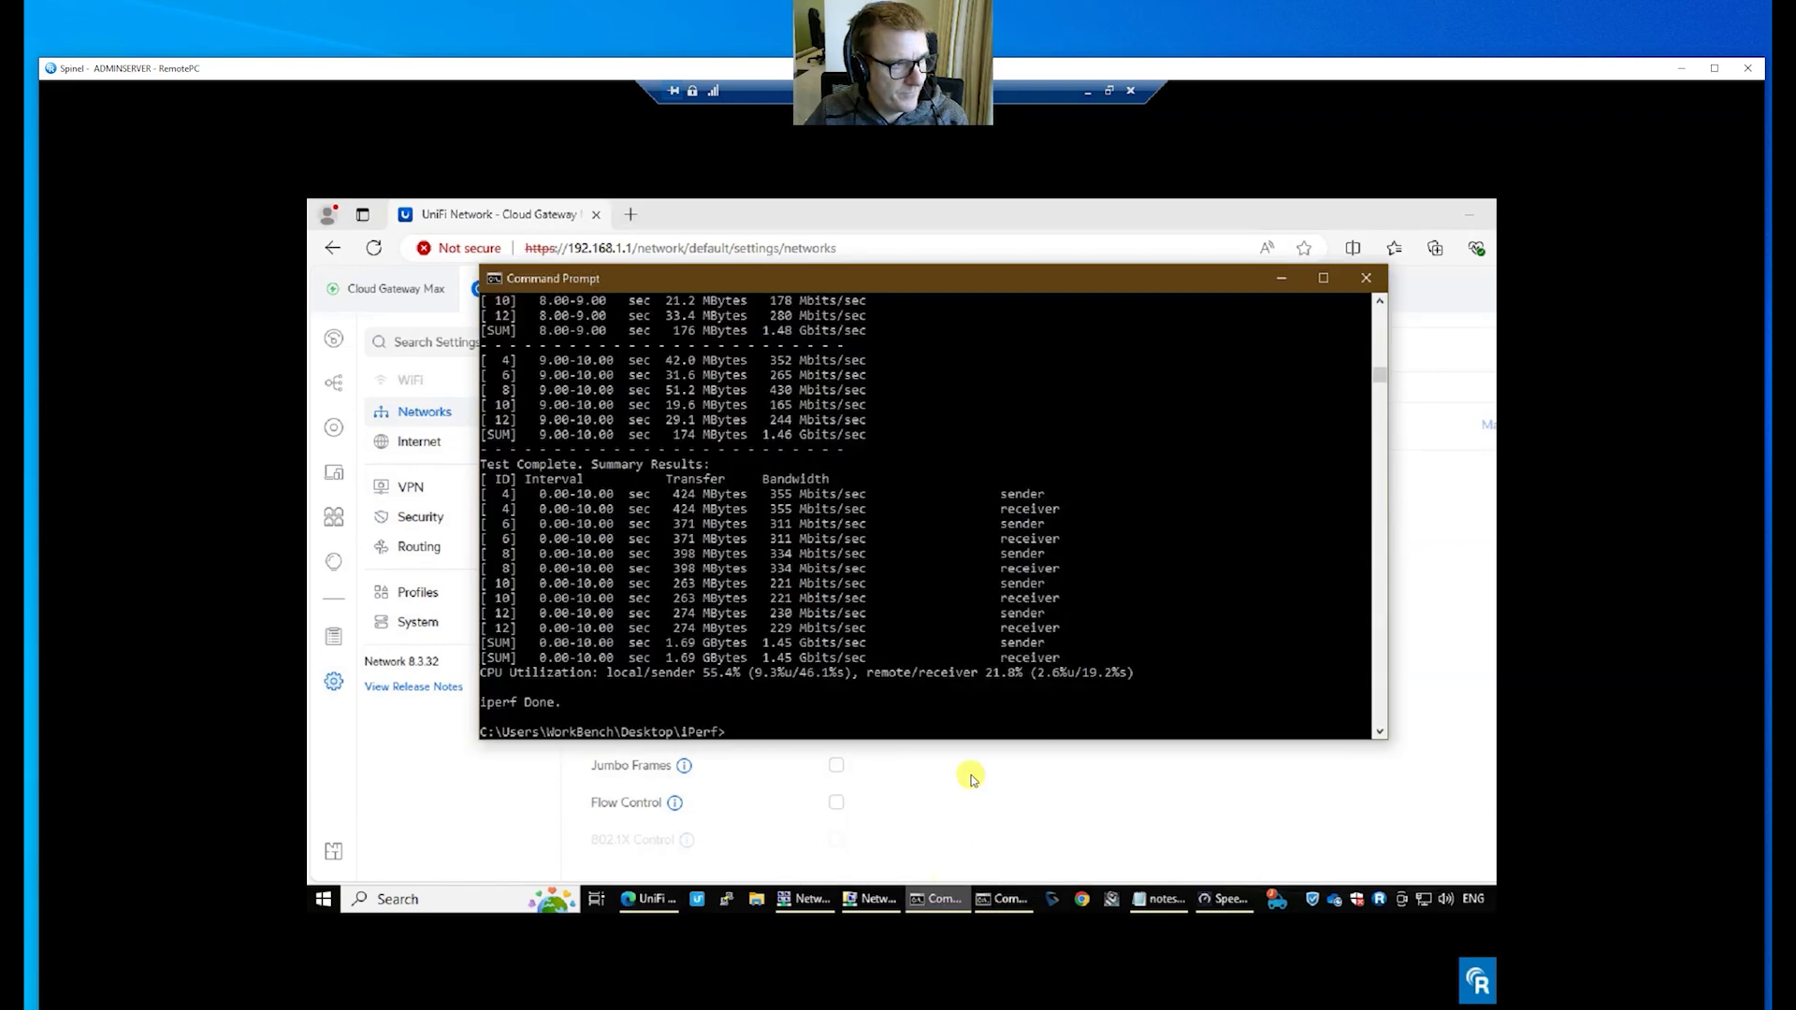
pyautogui.press('Up')
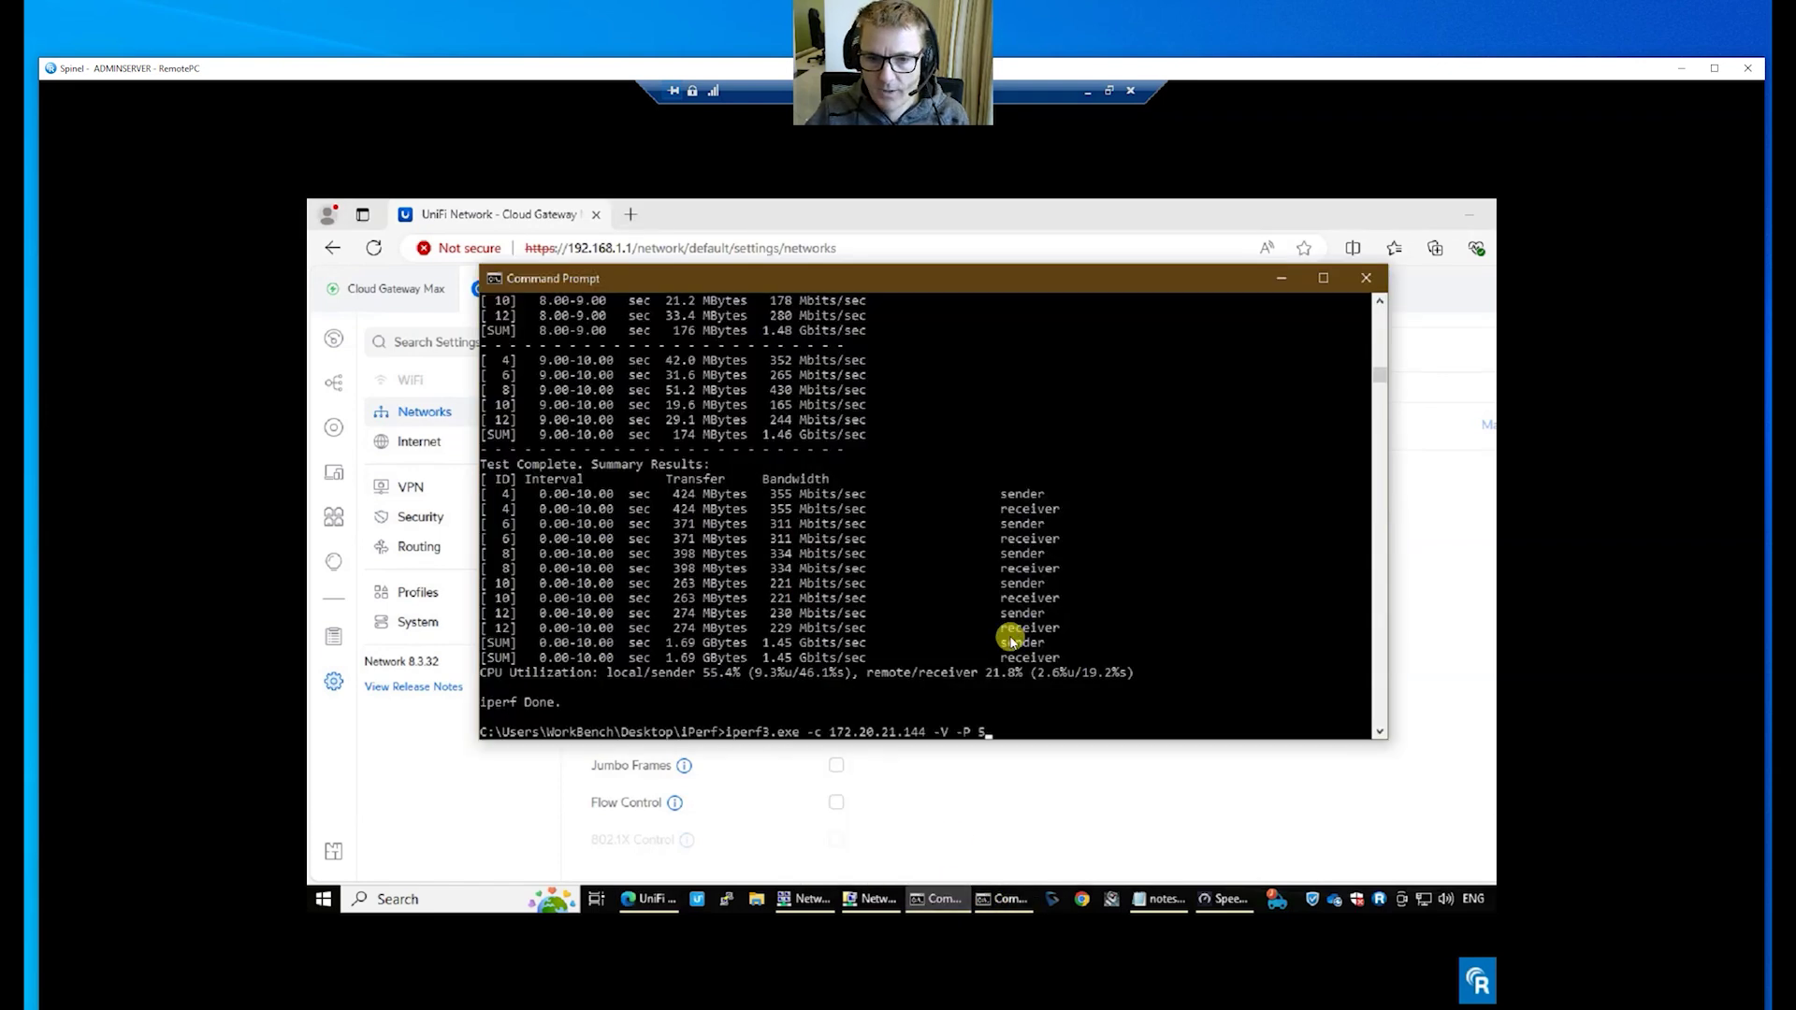
pyautogui.press('Return')
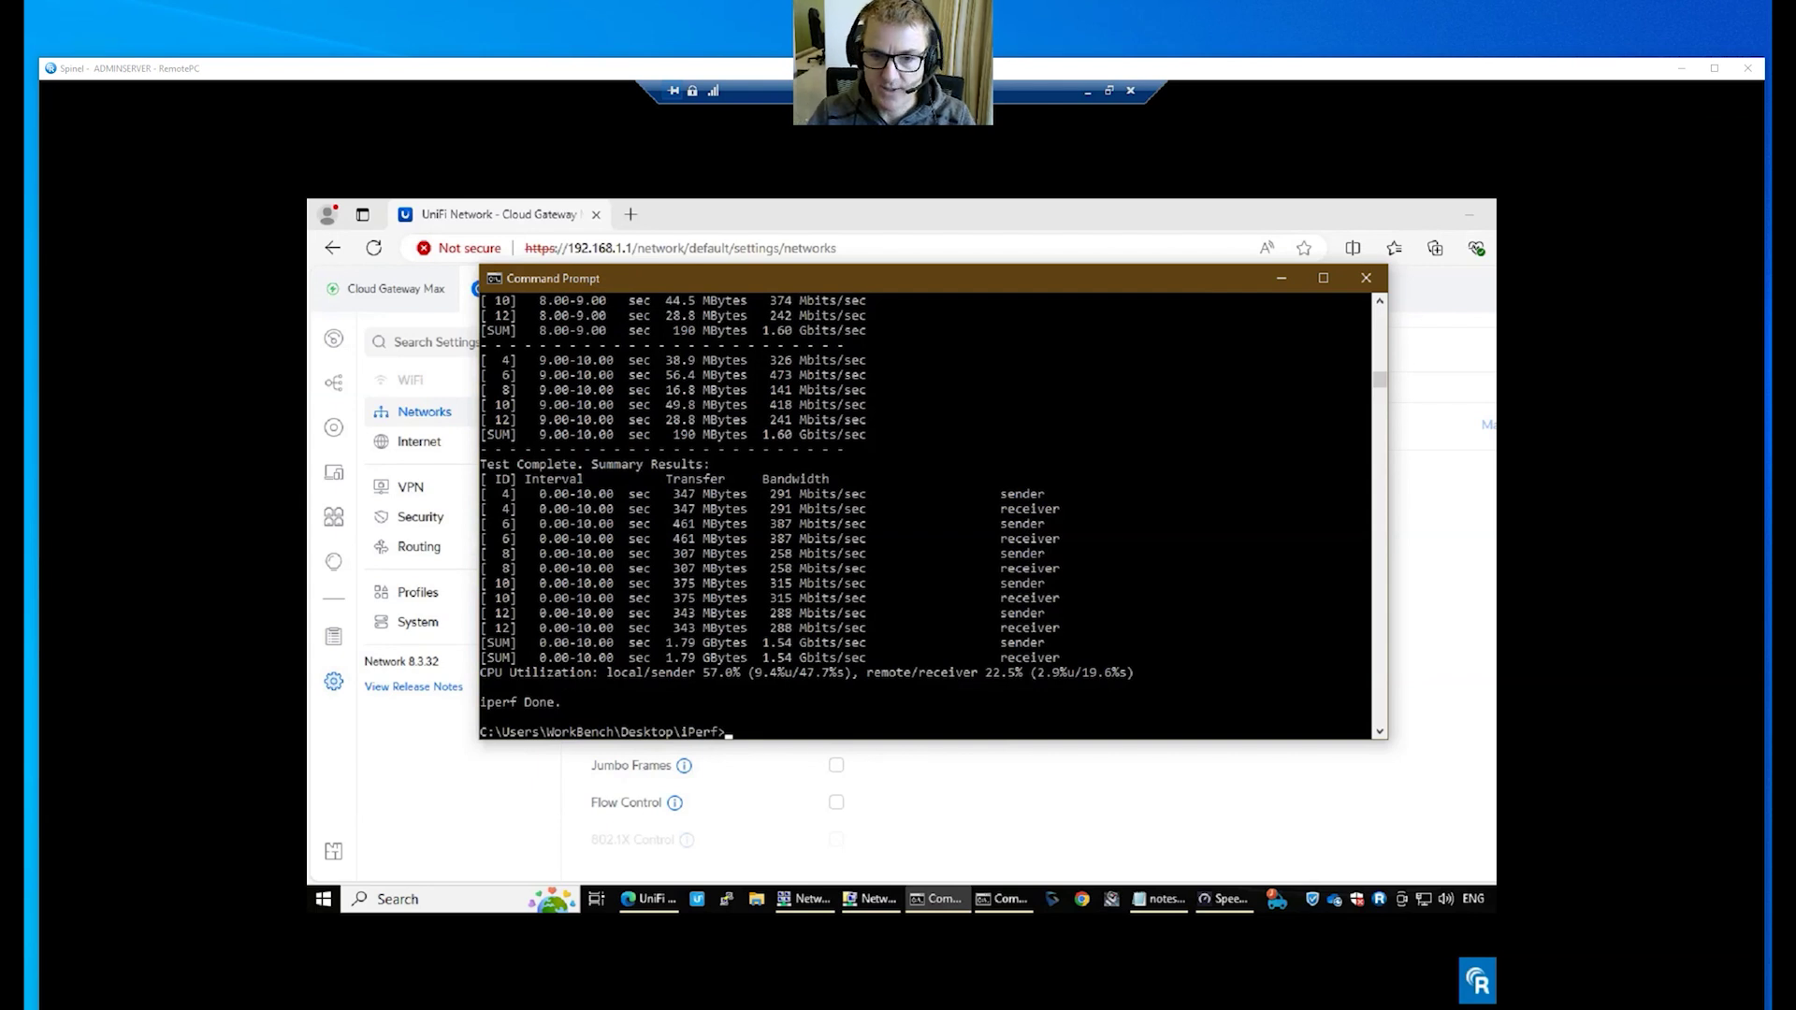
pyautogui.click(852, 572)
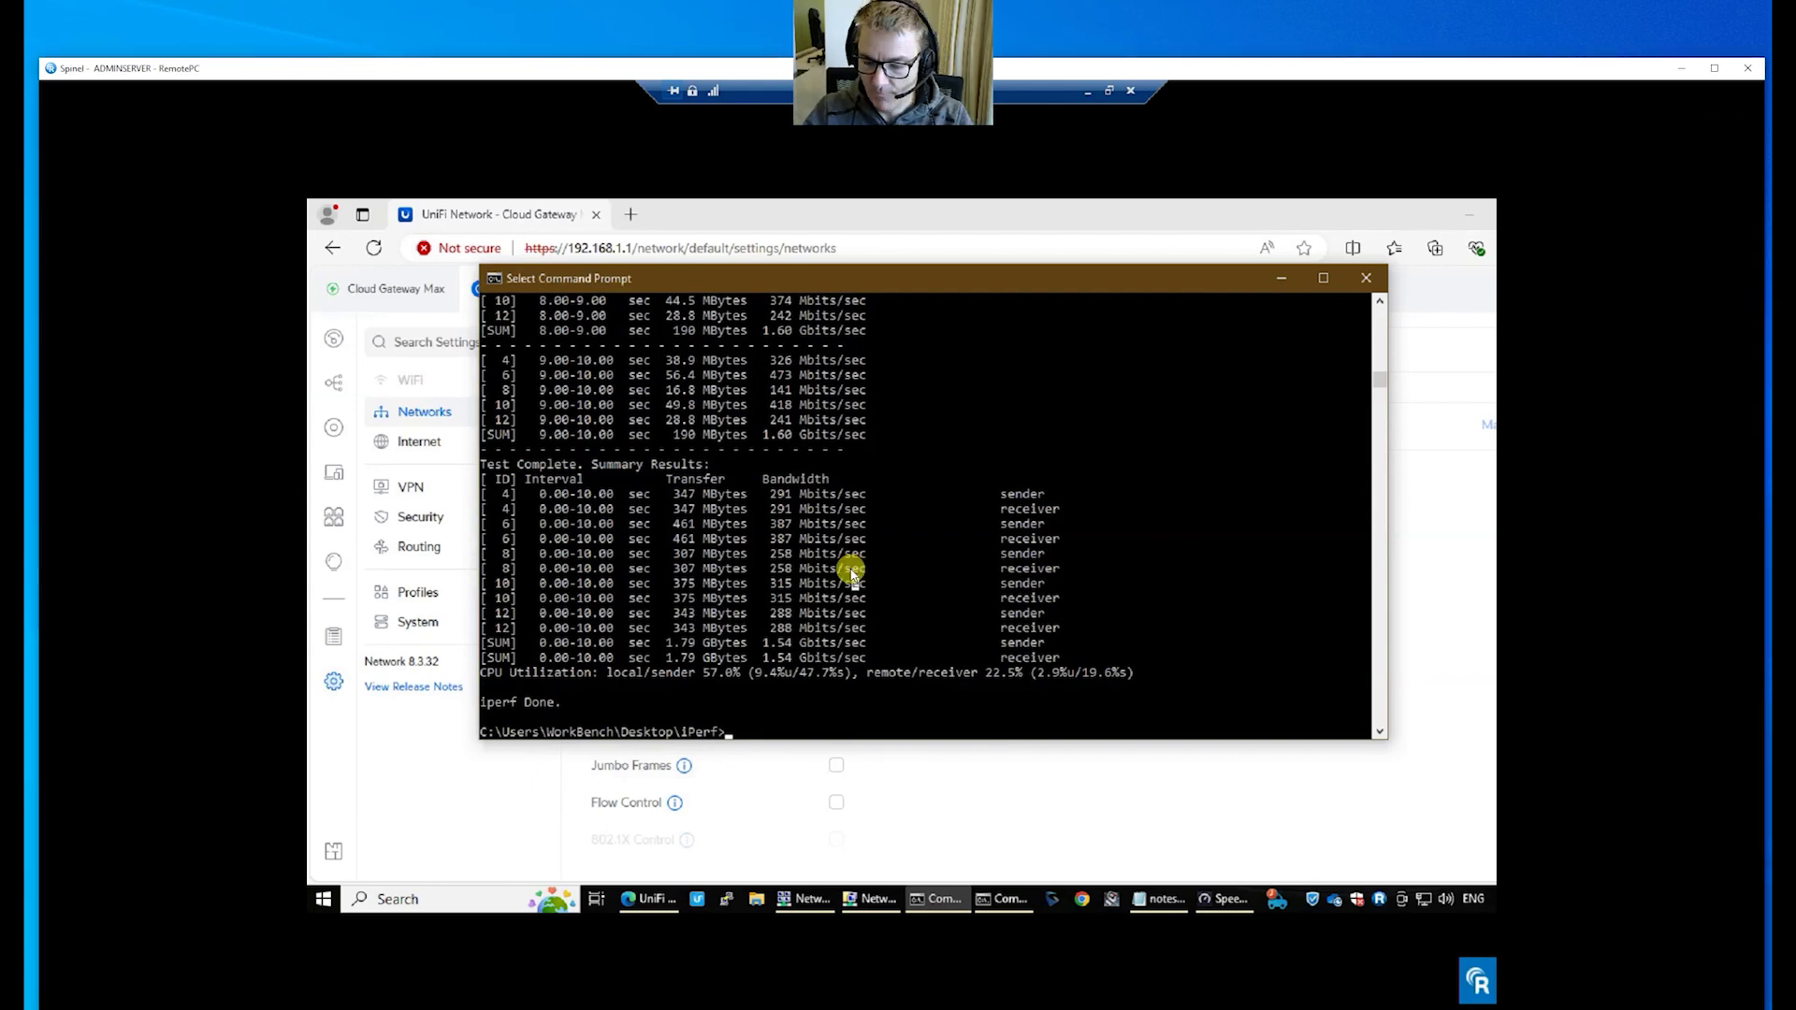
# Rerun the five-stream iperf3 test three more times, getting about 1.43 and 1.49 Gbits/sec.
pyautogui.press('Up')
pyautogui.press('Return')
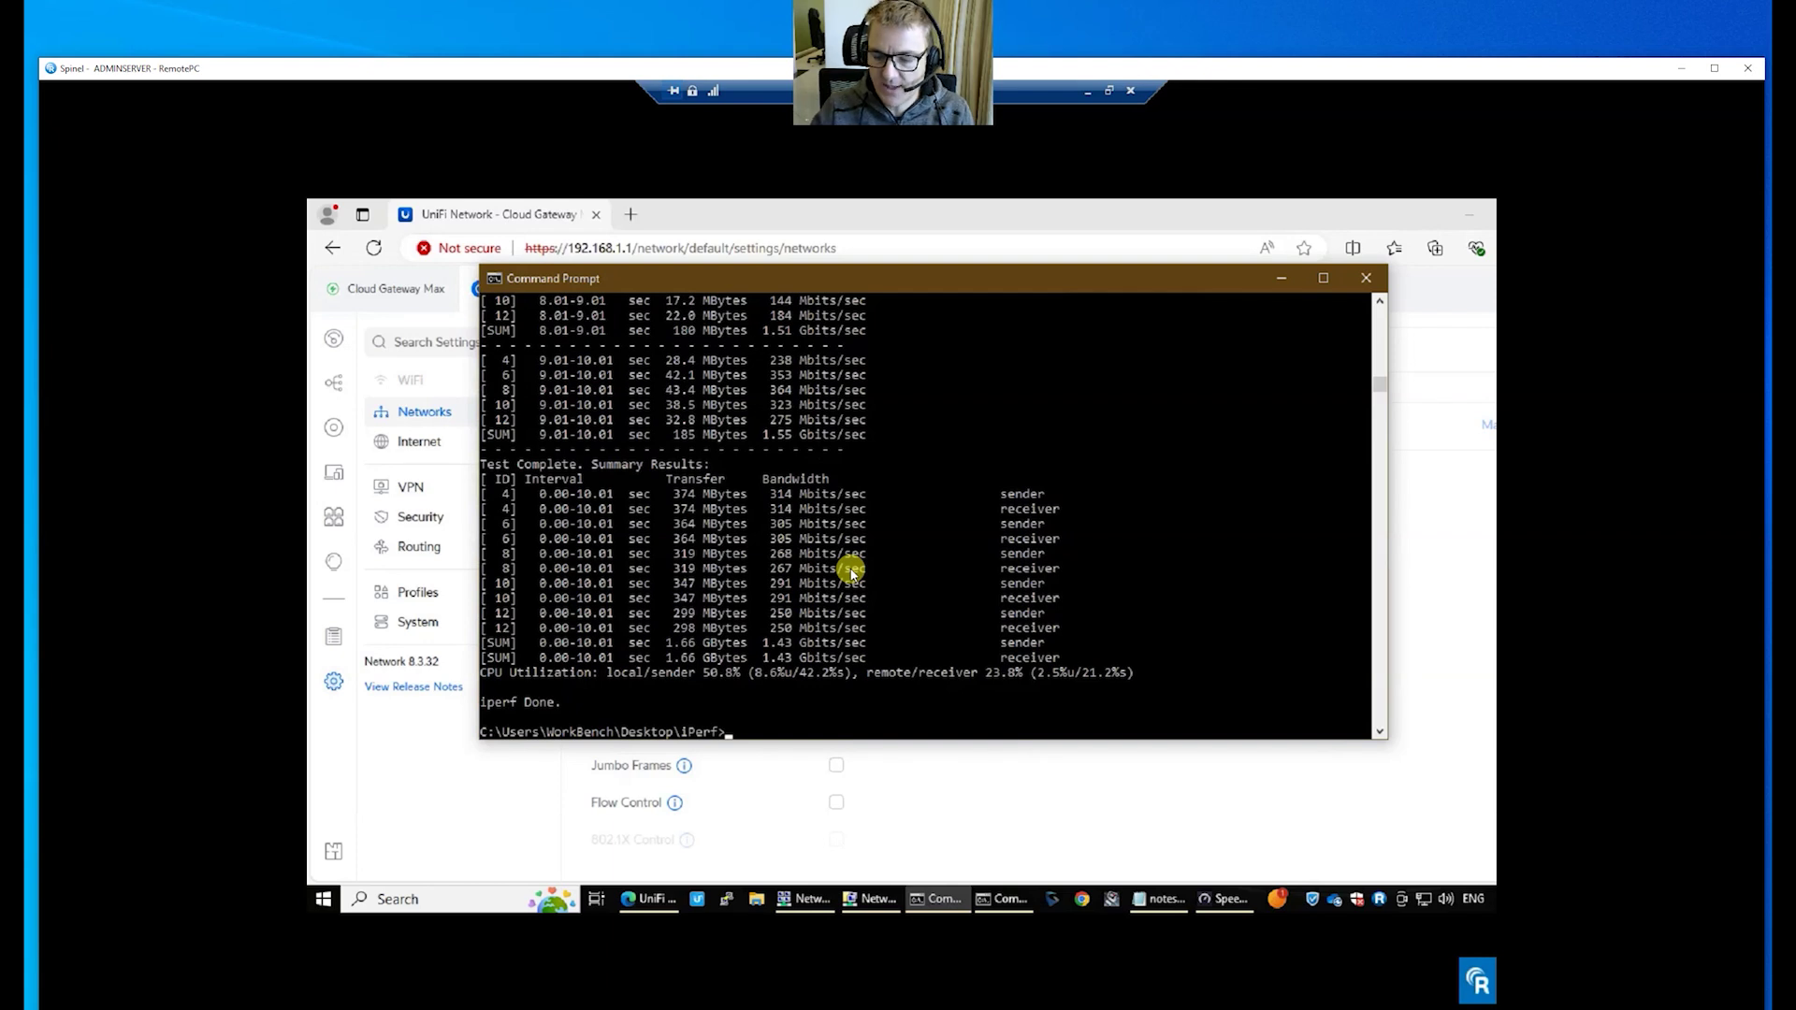
pyautogui.press('Up')
pyautogui.press('Return')
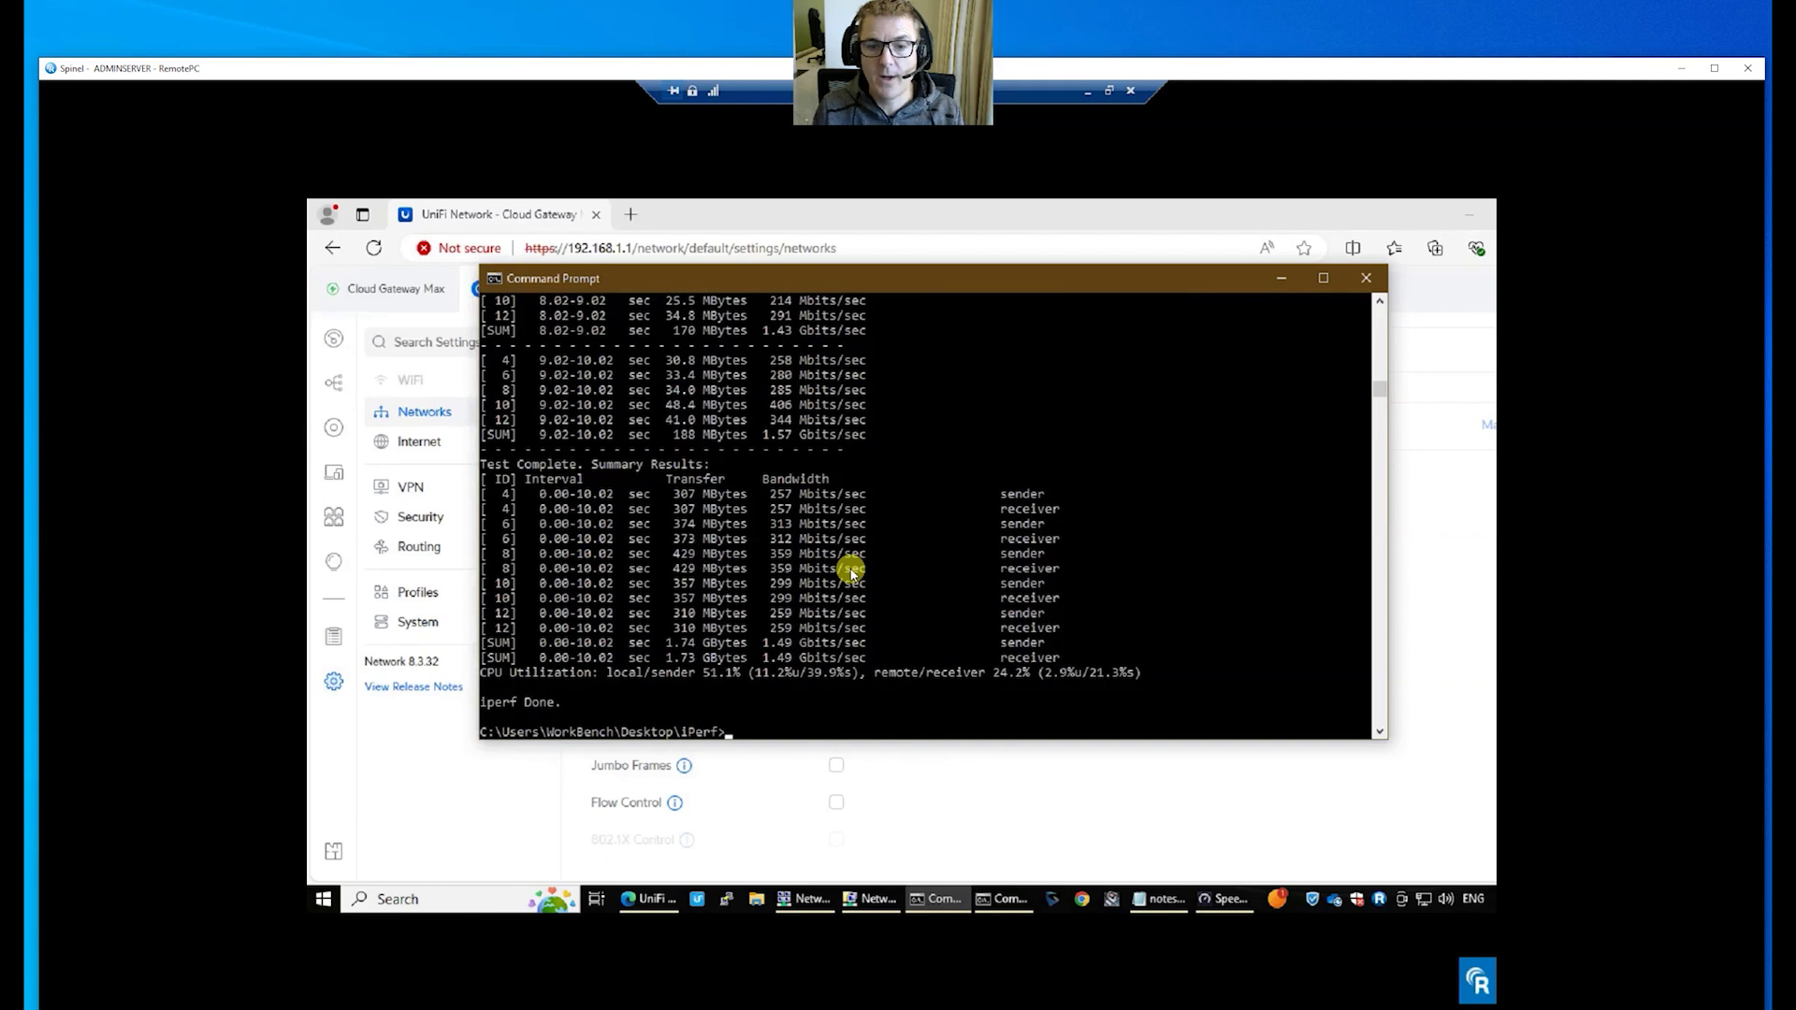
pyautogui.press('Up')
pyautogui.press('Return')
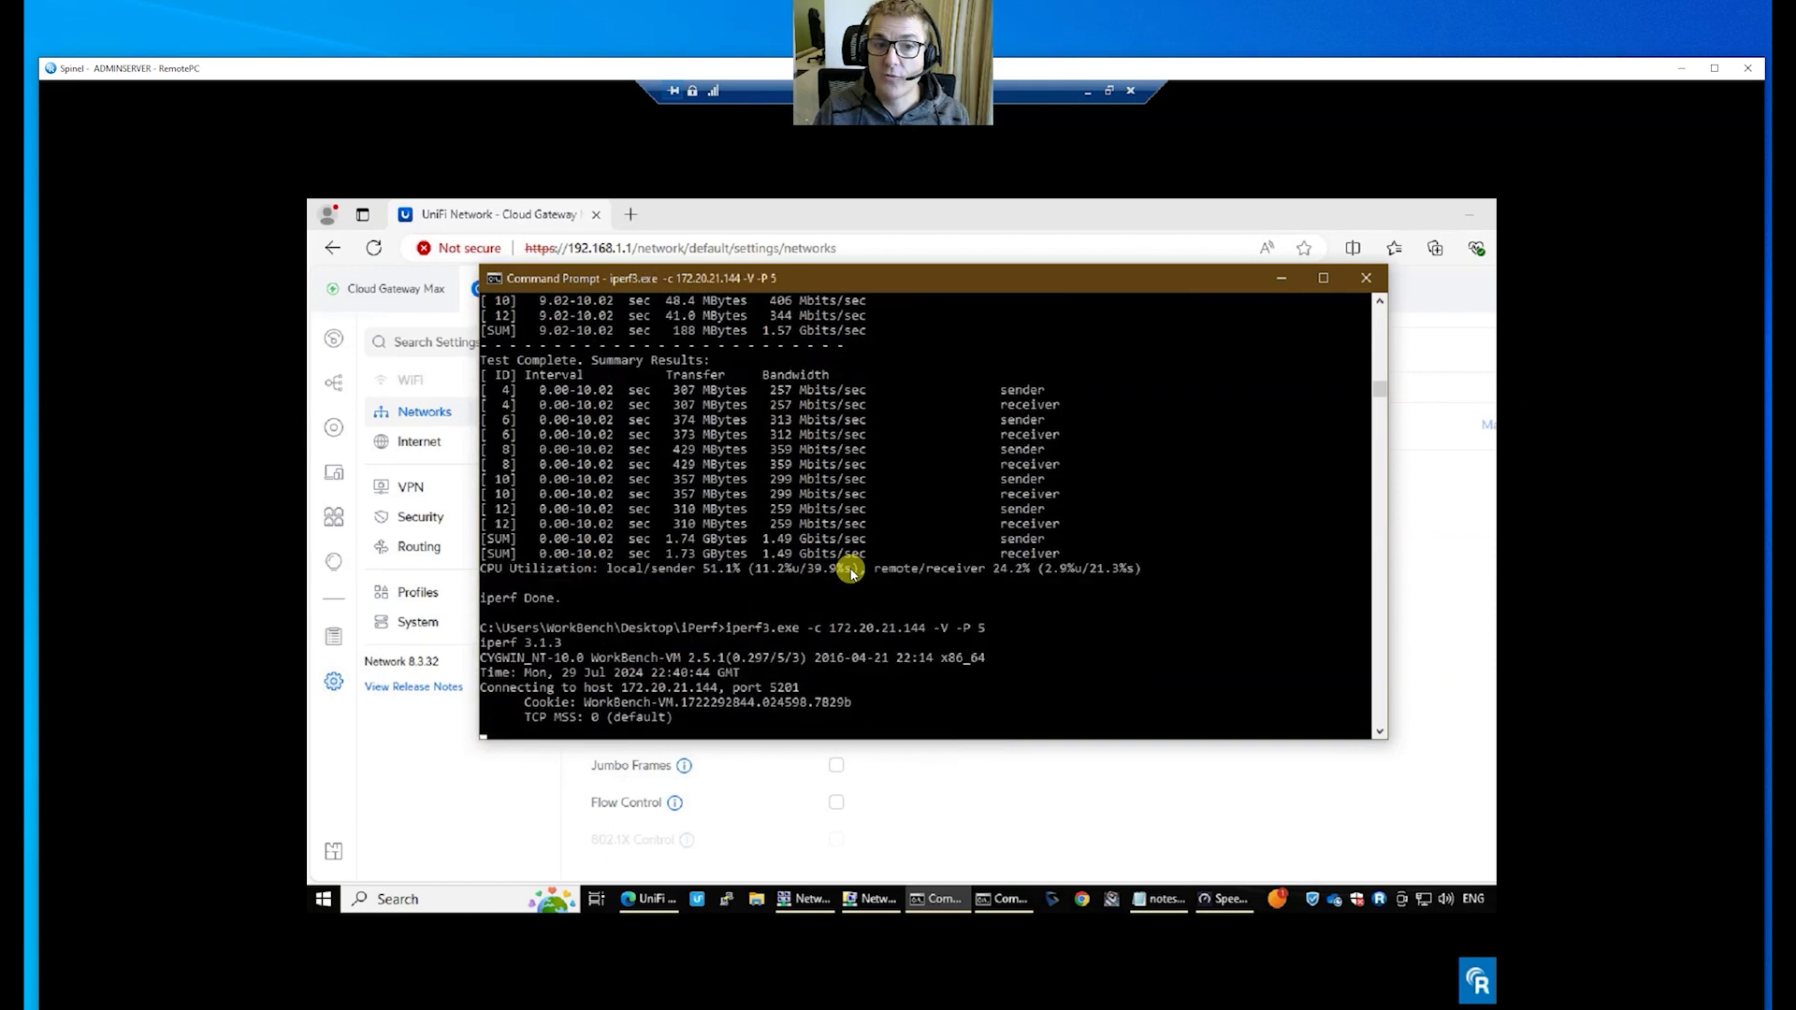
# Switch the Default network's content filtering to None, then check Intrusion Prevention is on High.
pyautogui.click(432, 414)
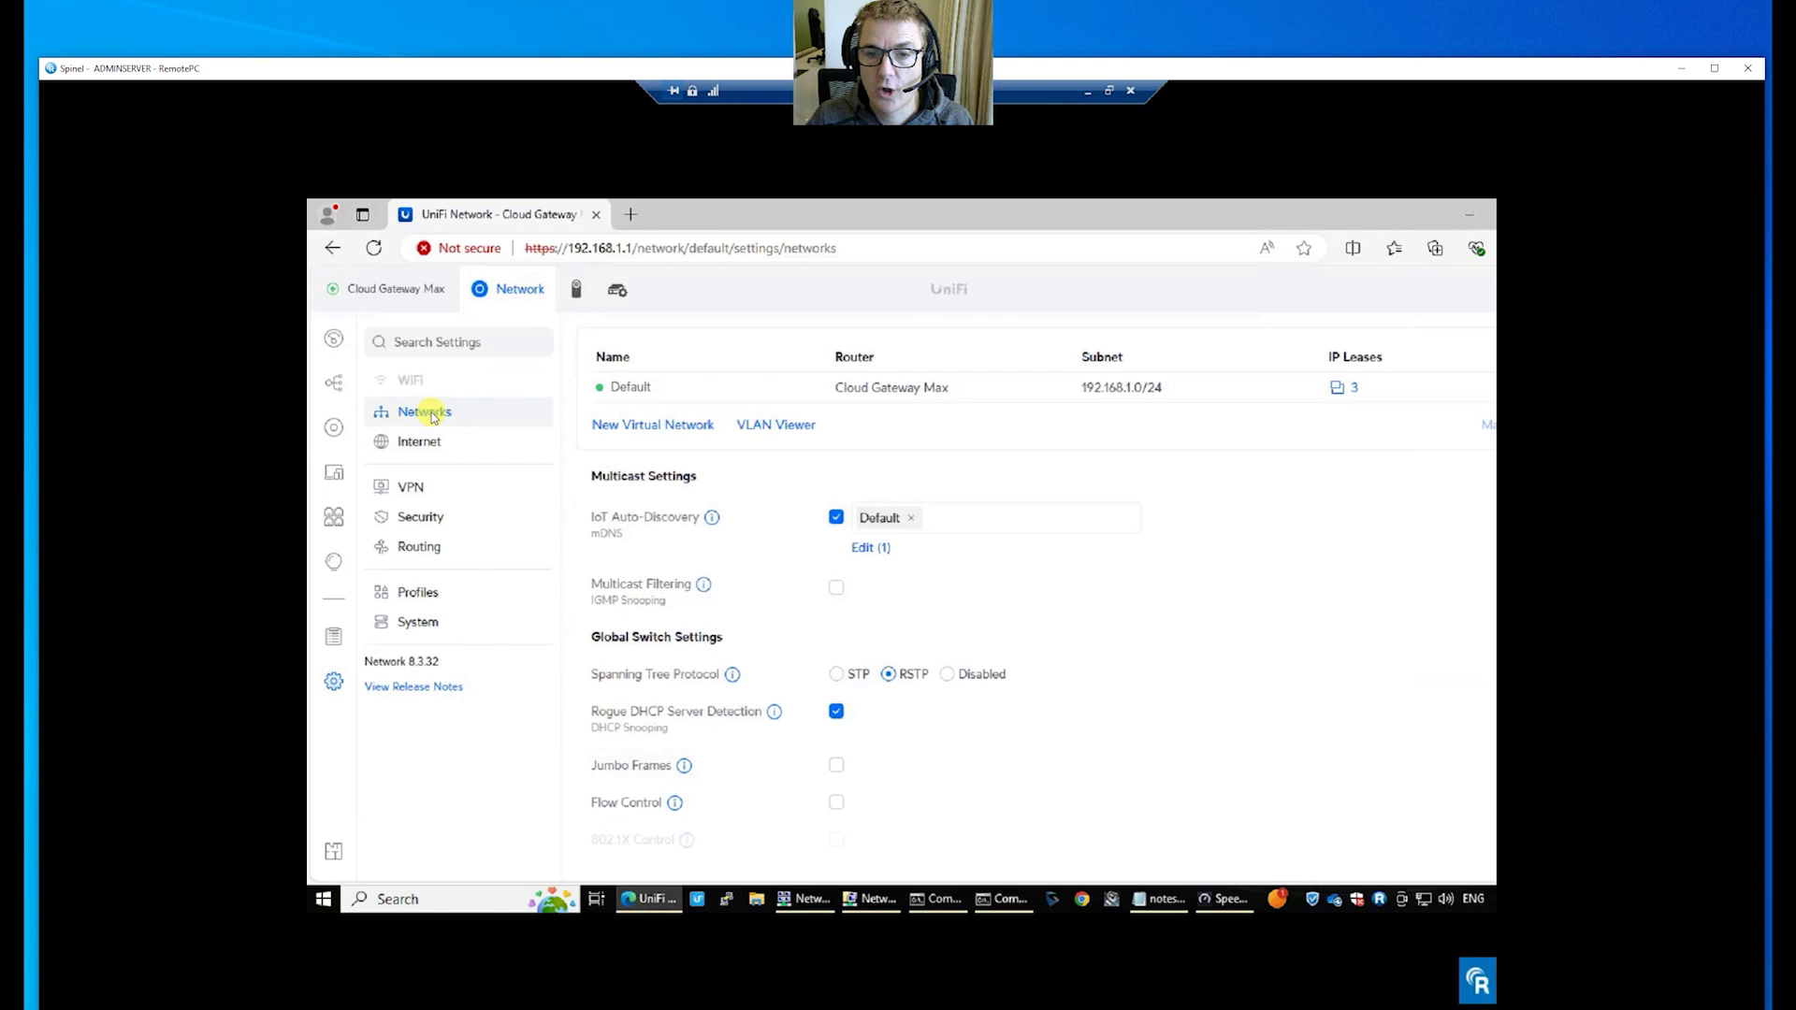
pyautogui.click(756, 387)
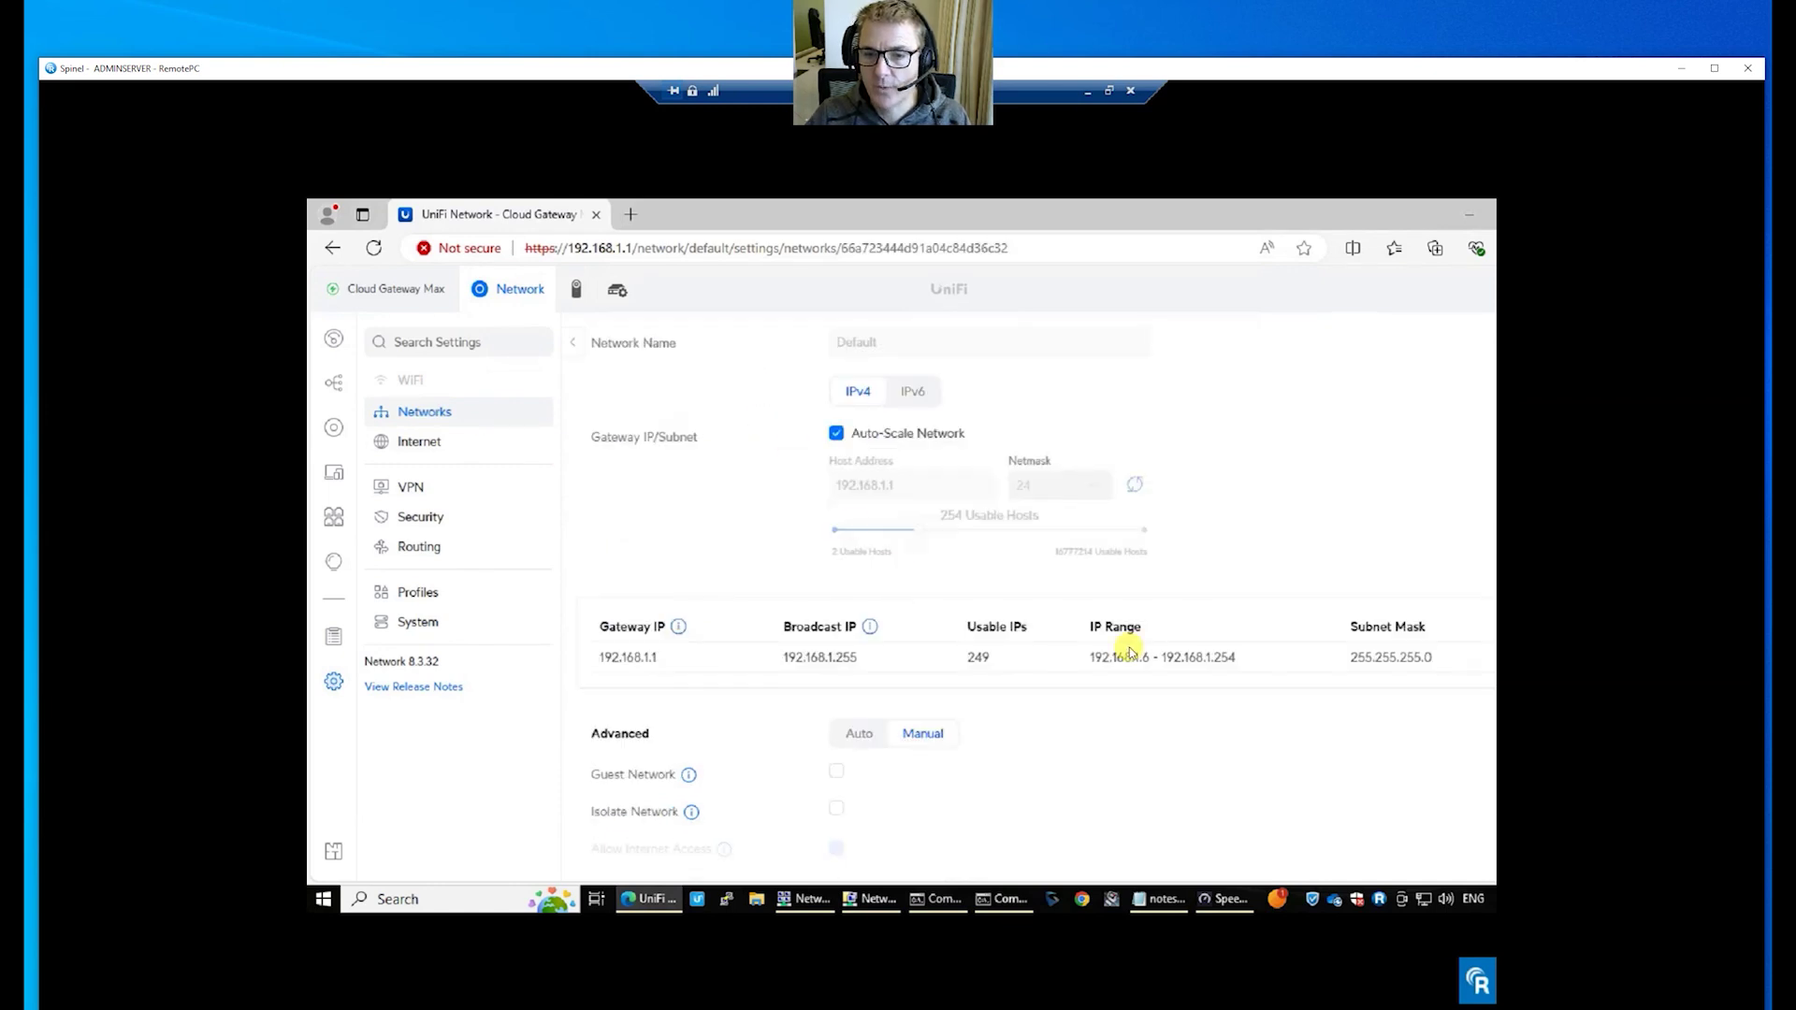
pyautogui.scroll(-2, 1158, 735)
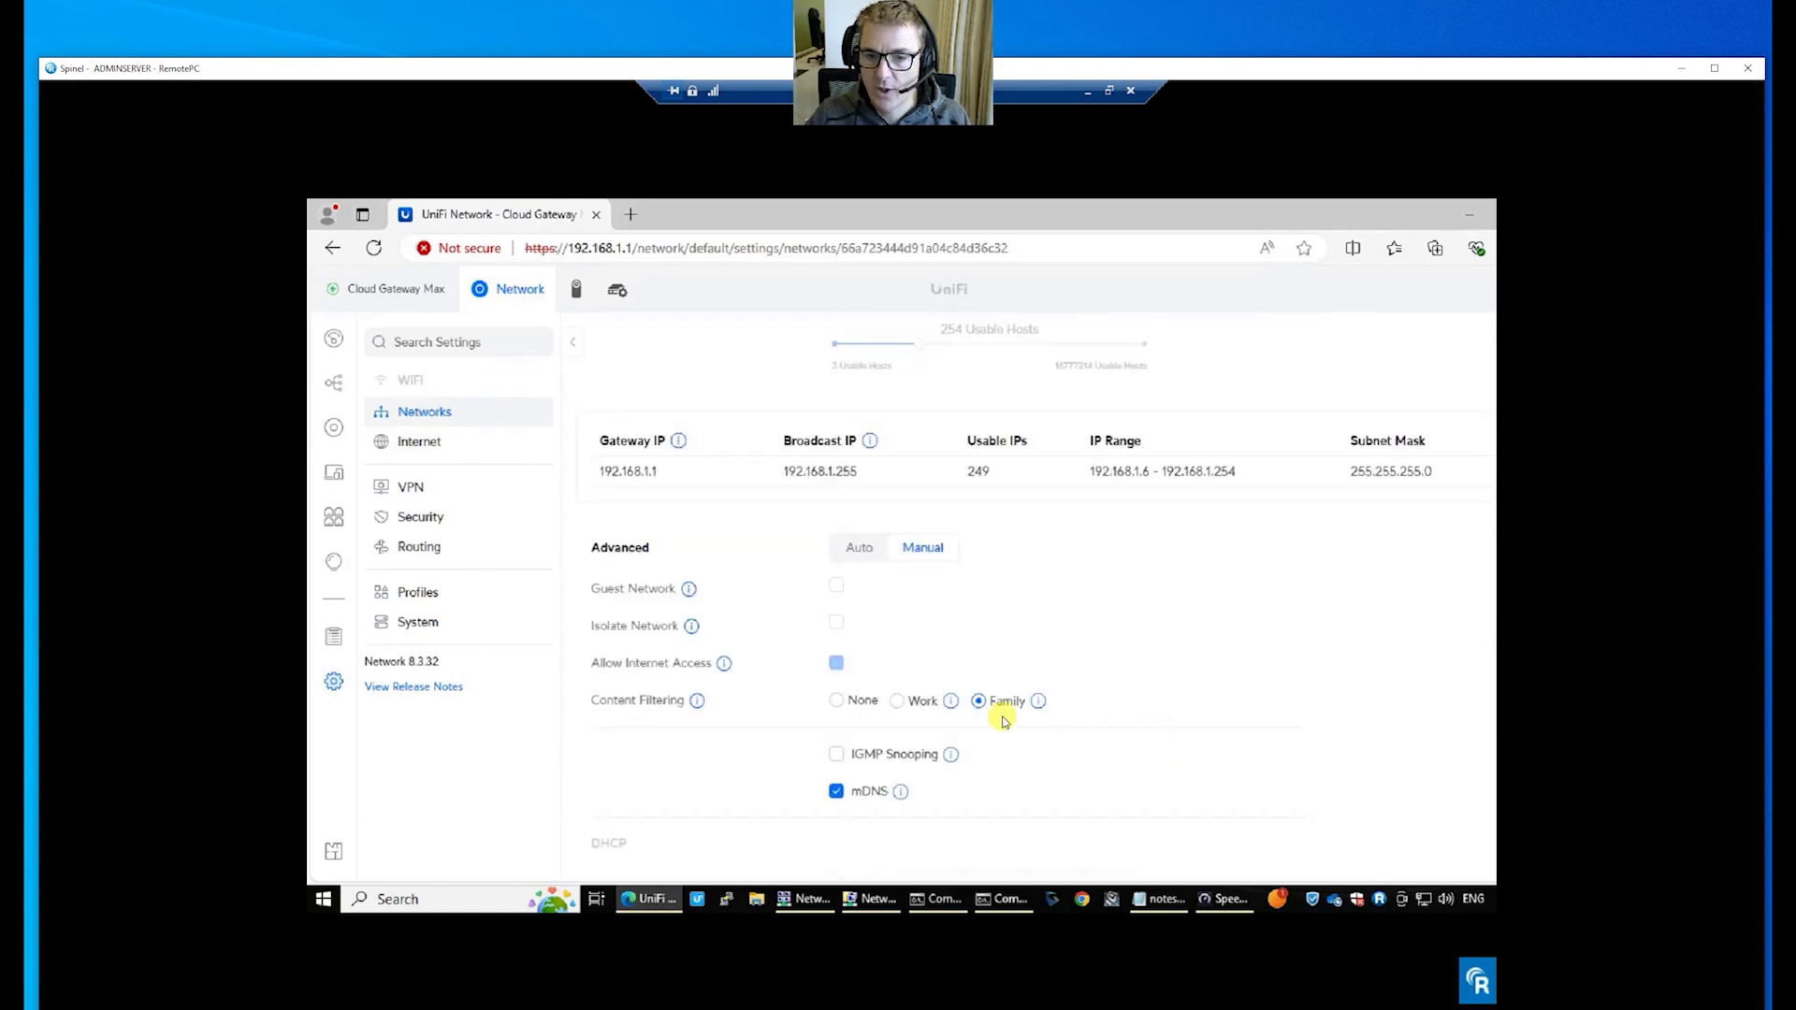
pyautogui.click(839, 700)
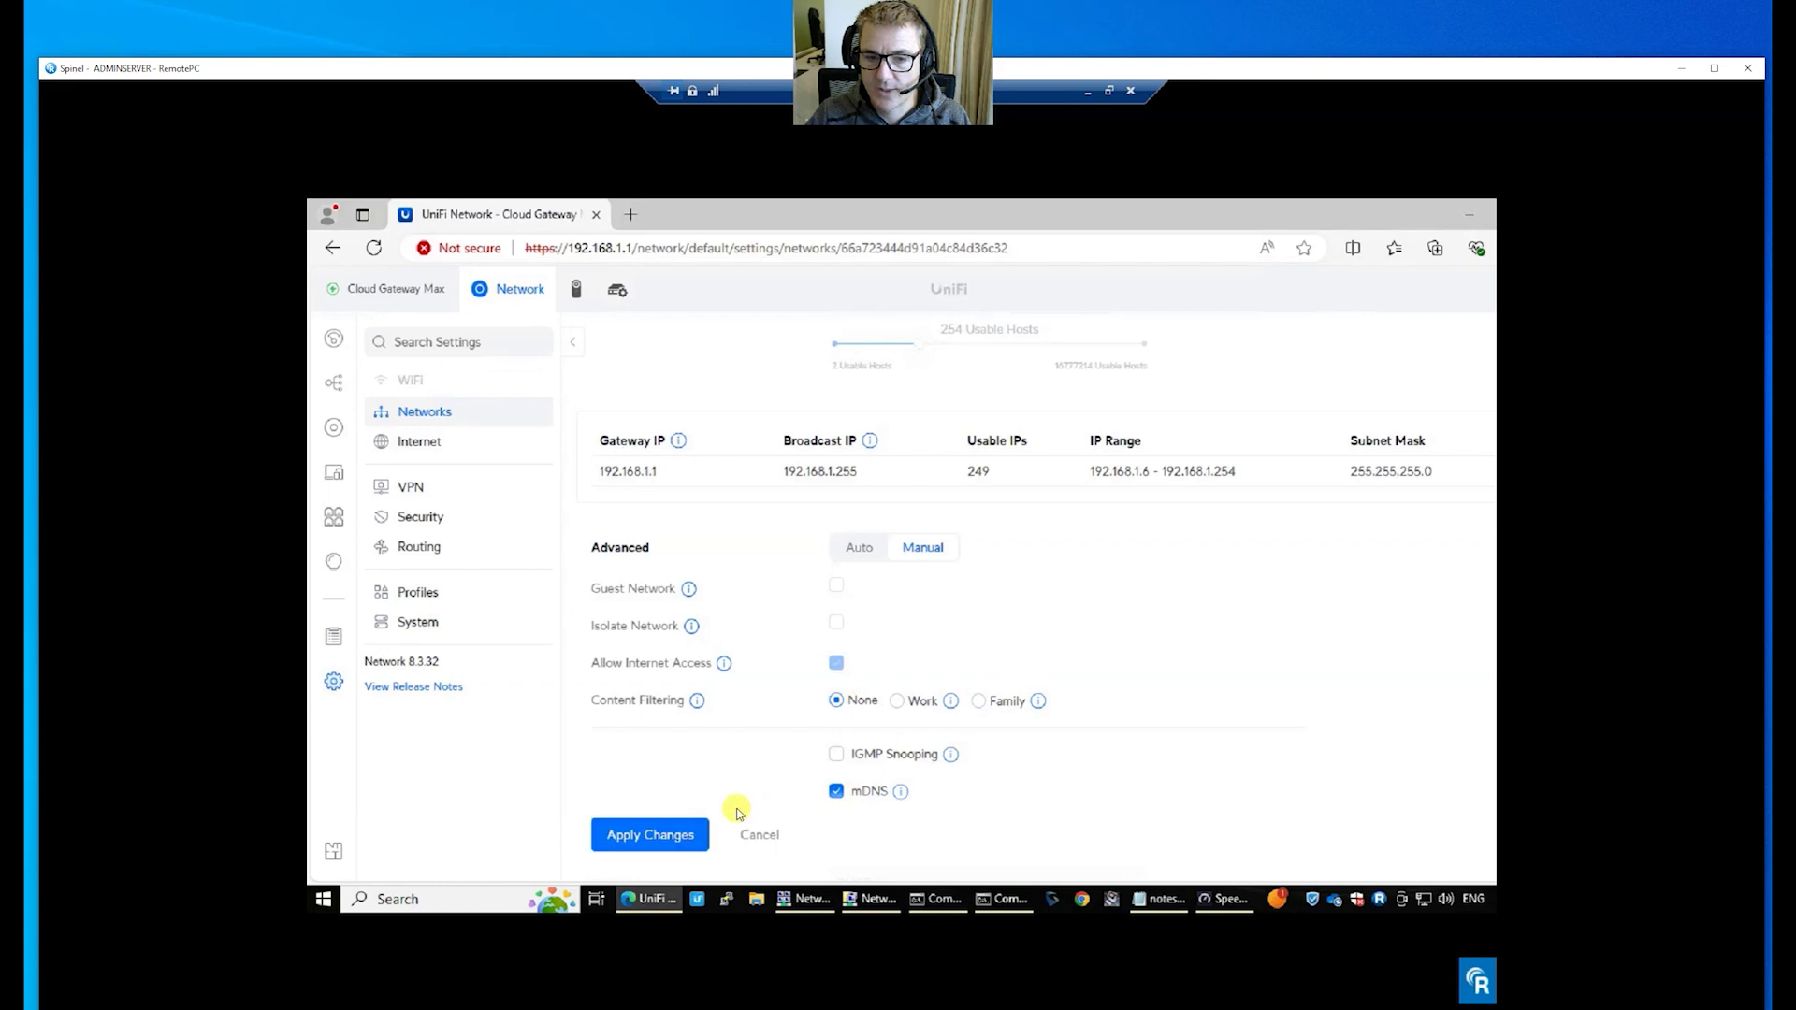
pyautogui.click(432, 520)
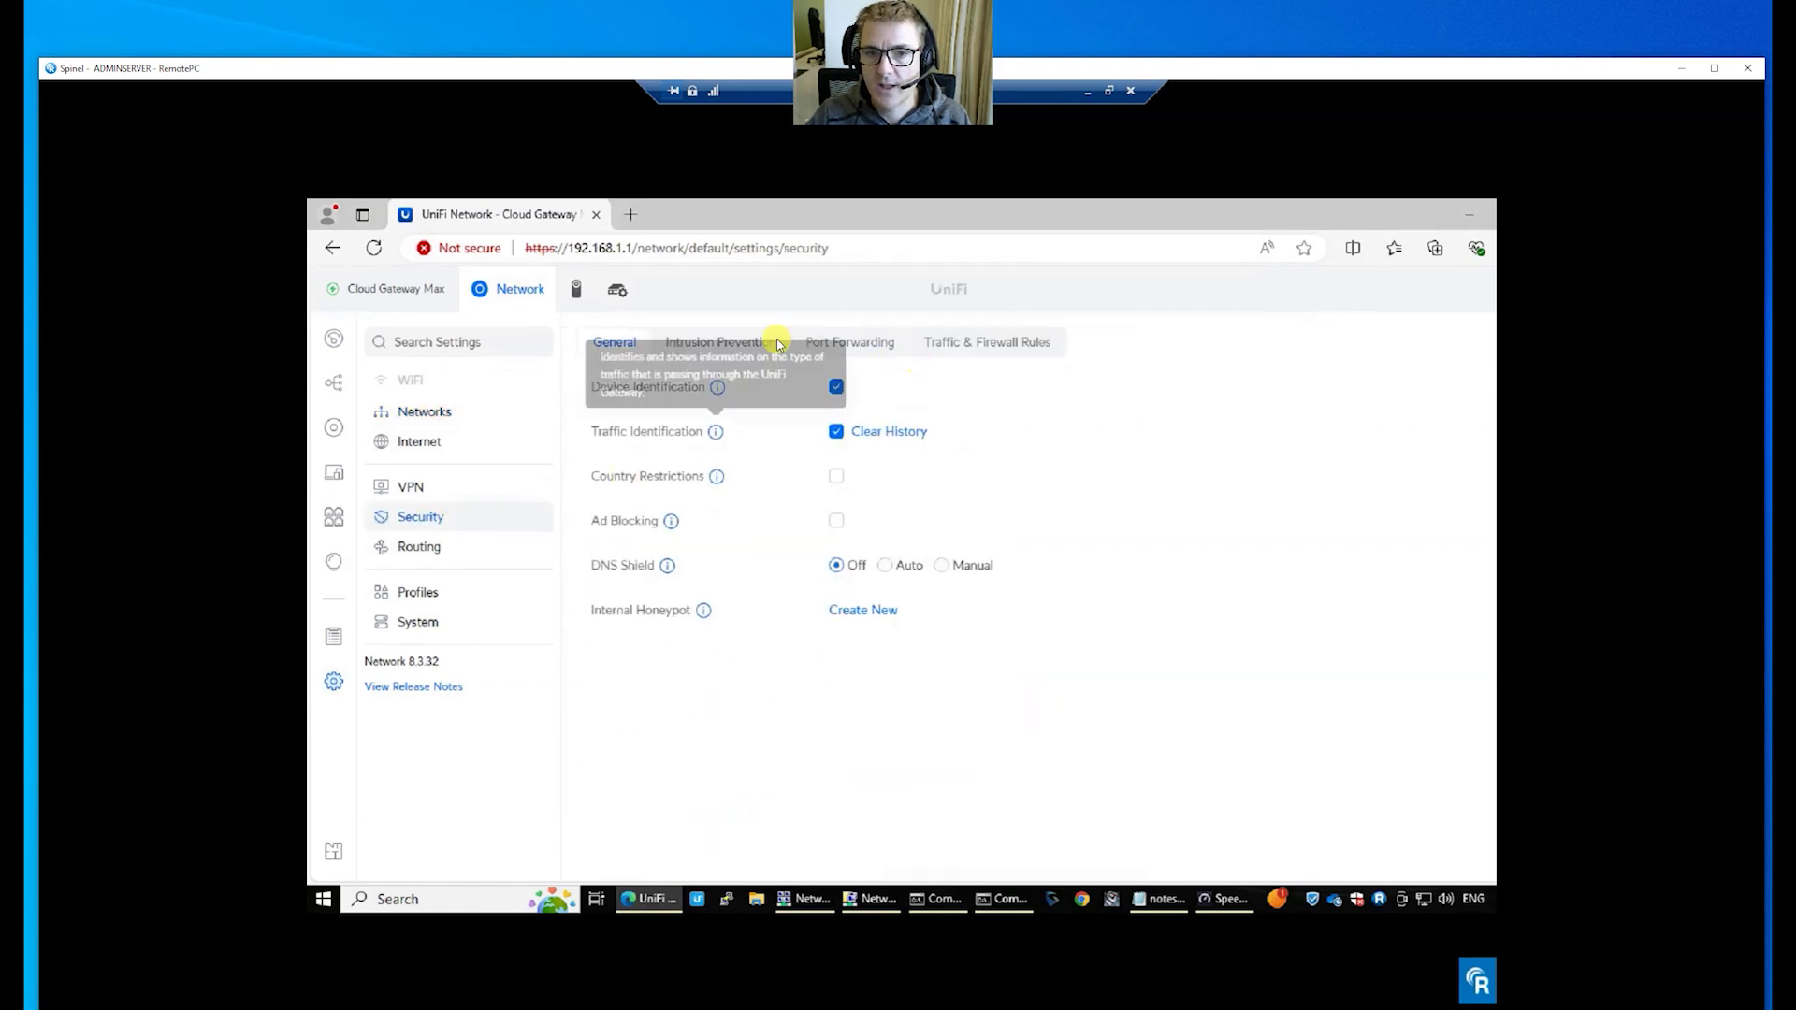
pyautogui.click(739, 344)
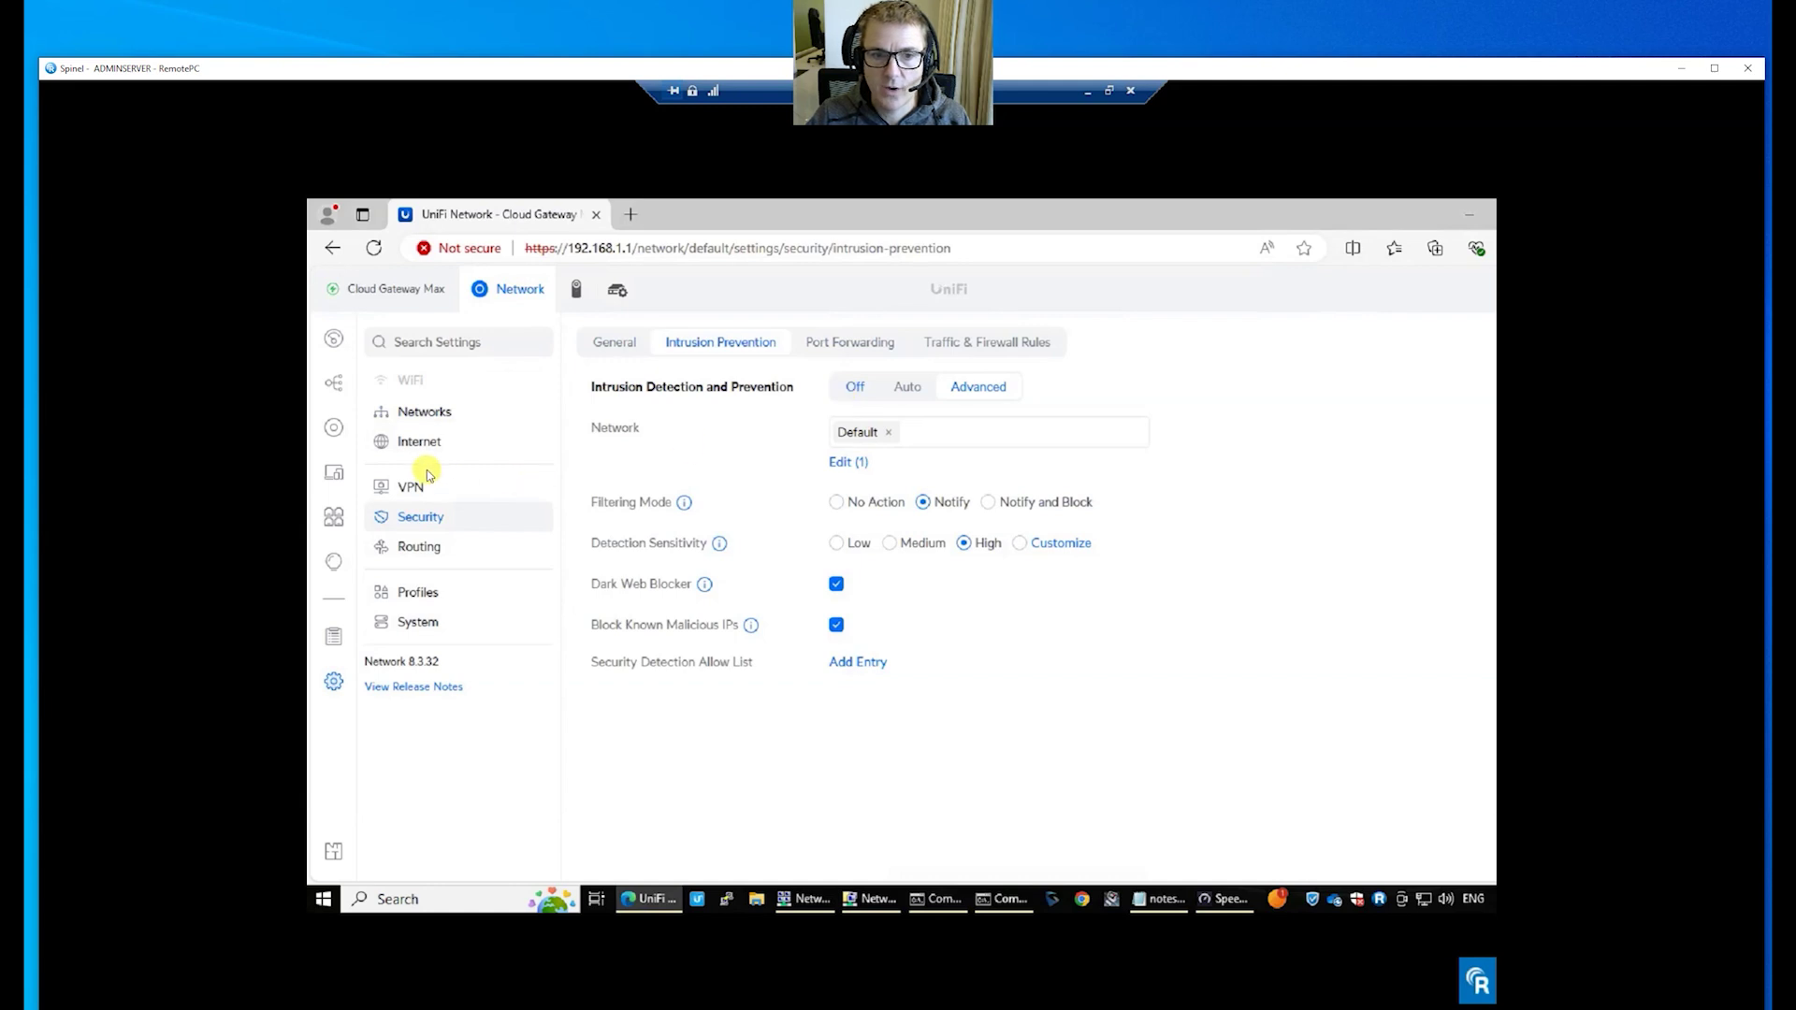
# Set the Default network's content filtering back to Family and apply it.
pyautogui.click(435, 412)
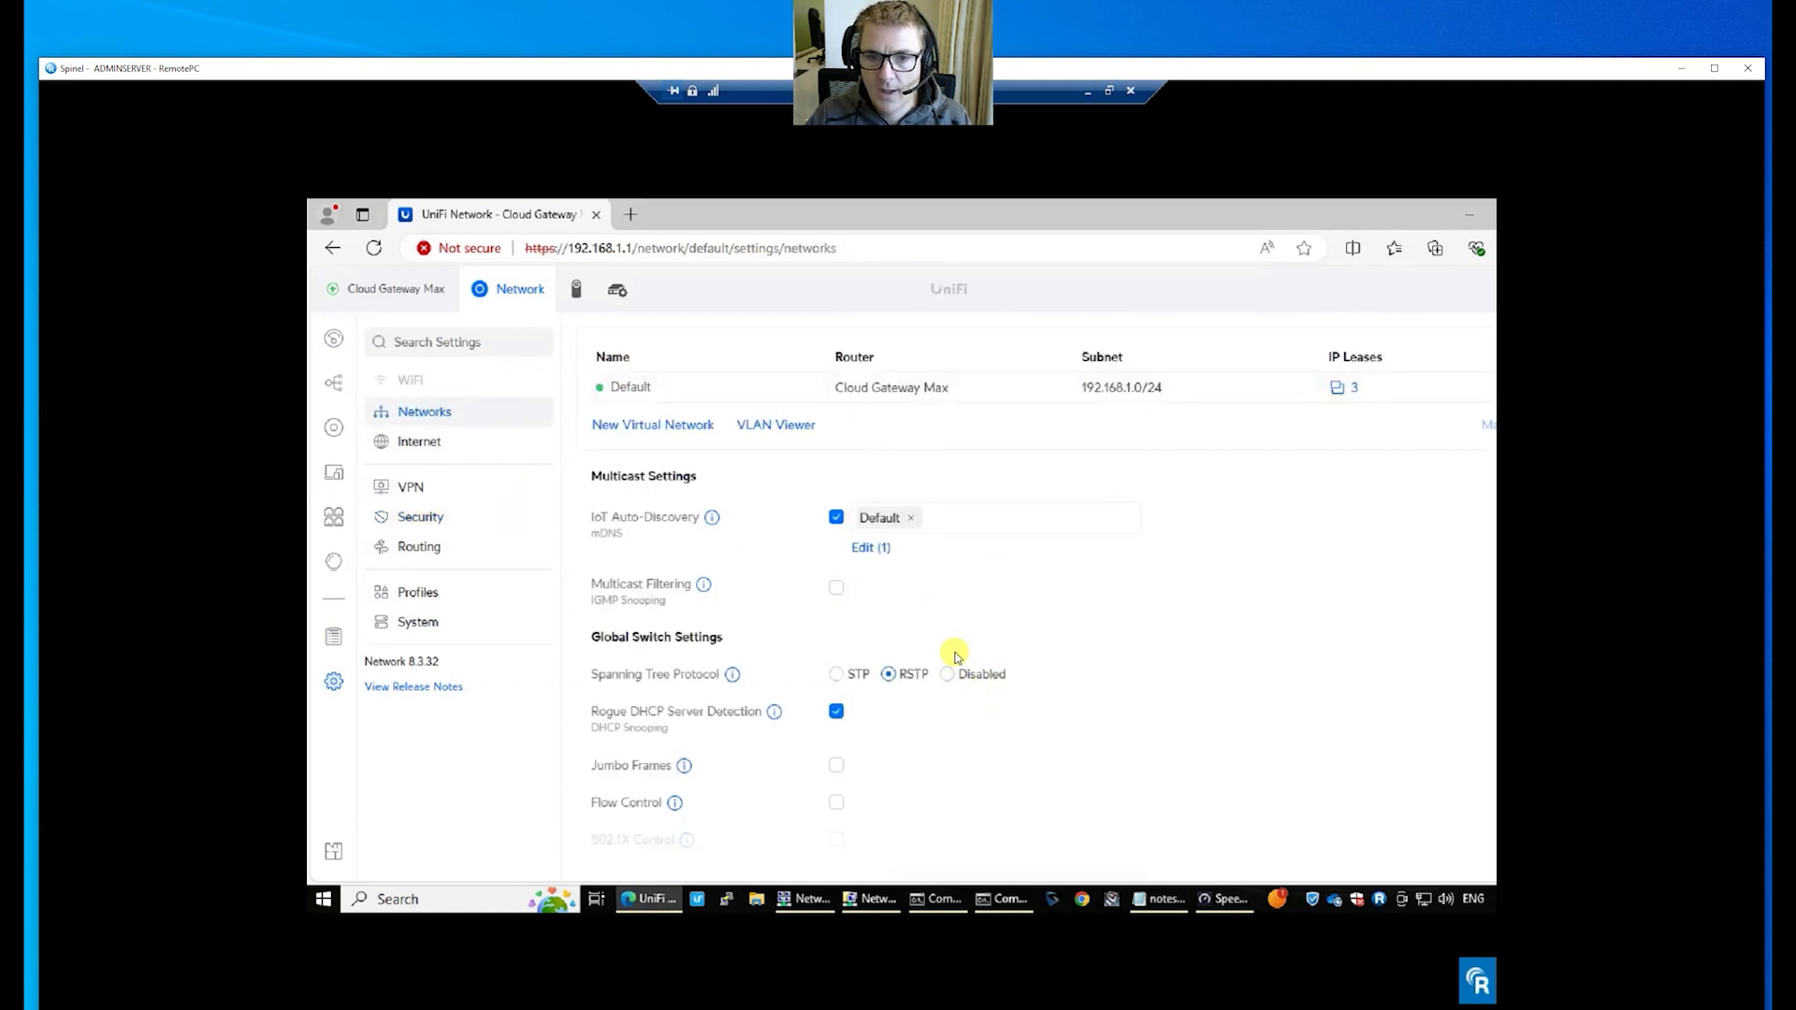
pyautogui.click(809, 391)
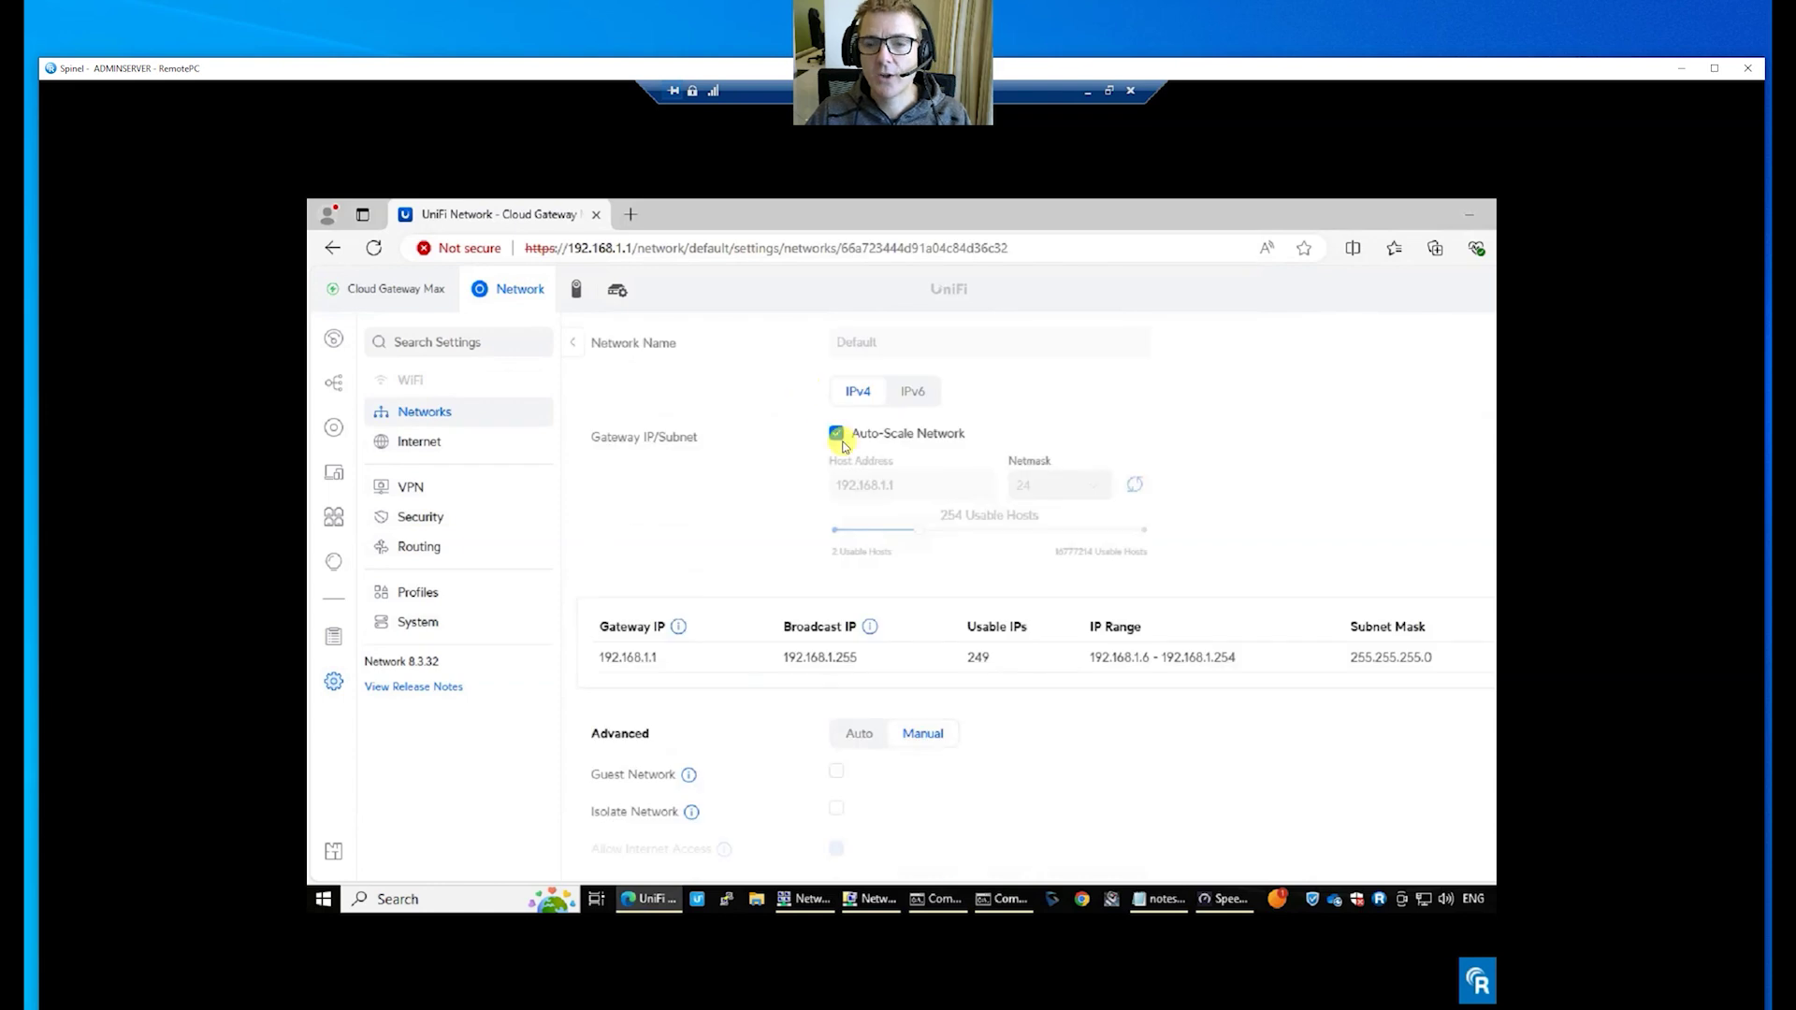
pyautogui.scroll(-1, 1032, 722)
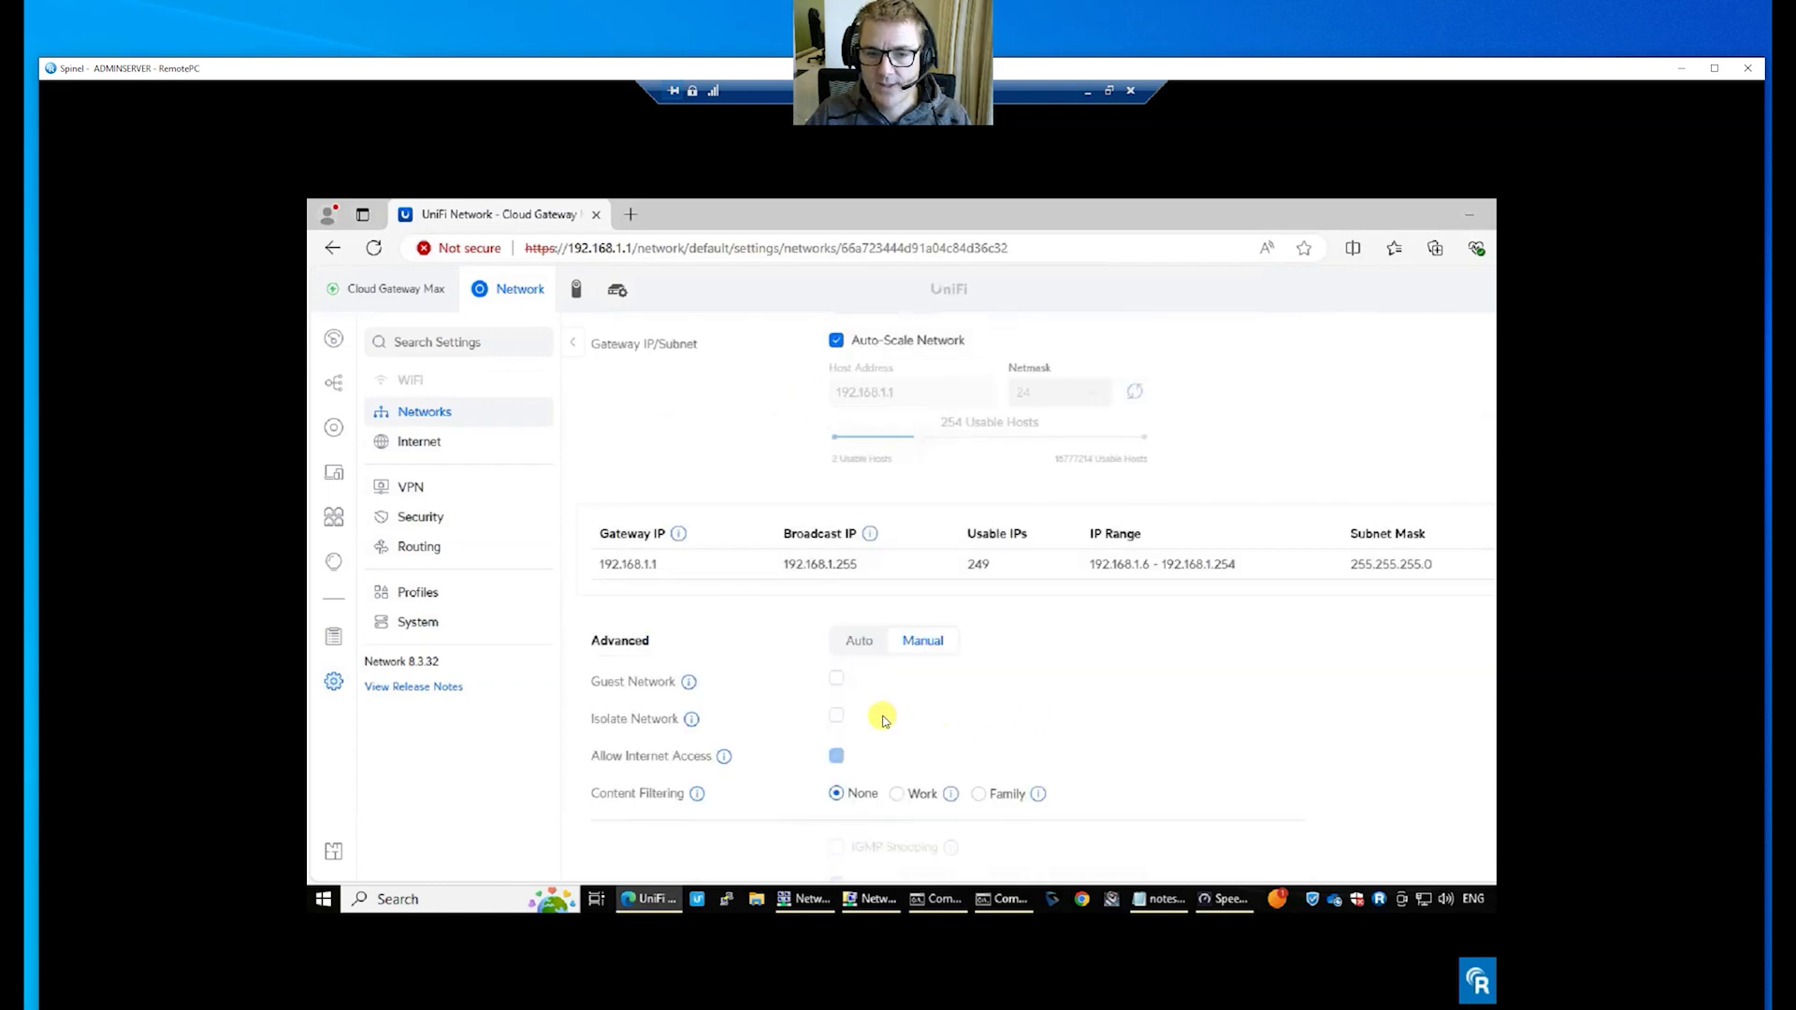
pyautogui.click(977, 794)
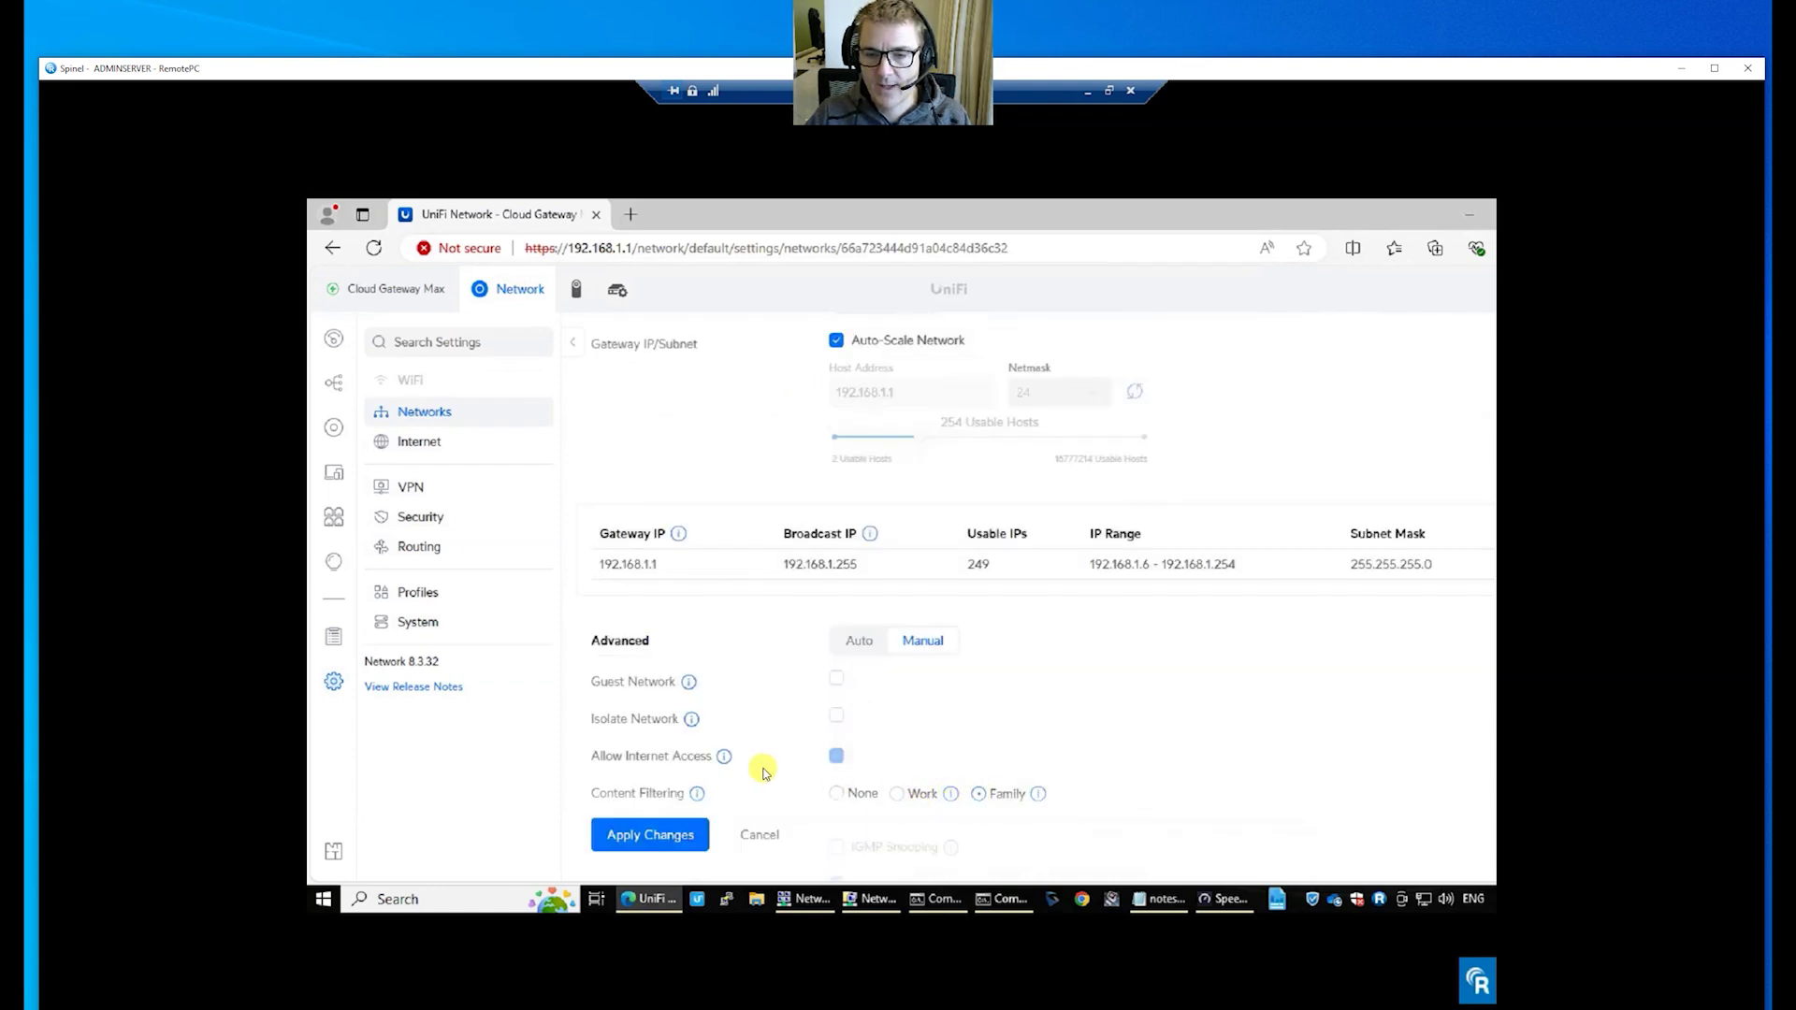
pyautogui.scroll(-2, 678, 823)
pyautogui.click(672, 834)
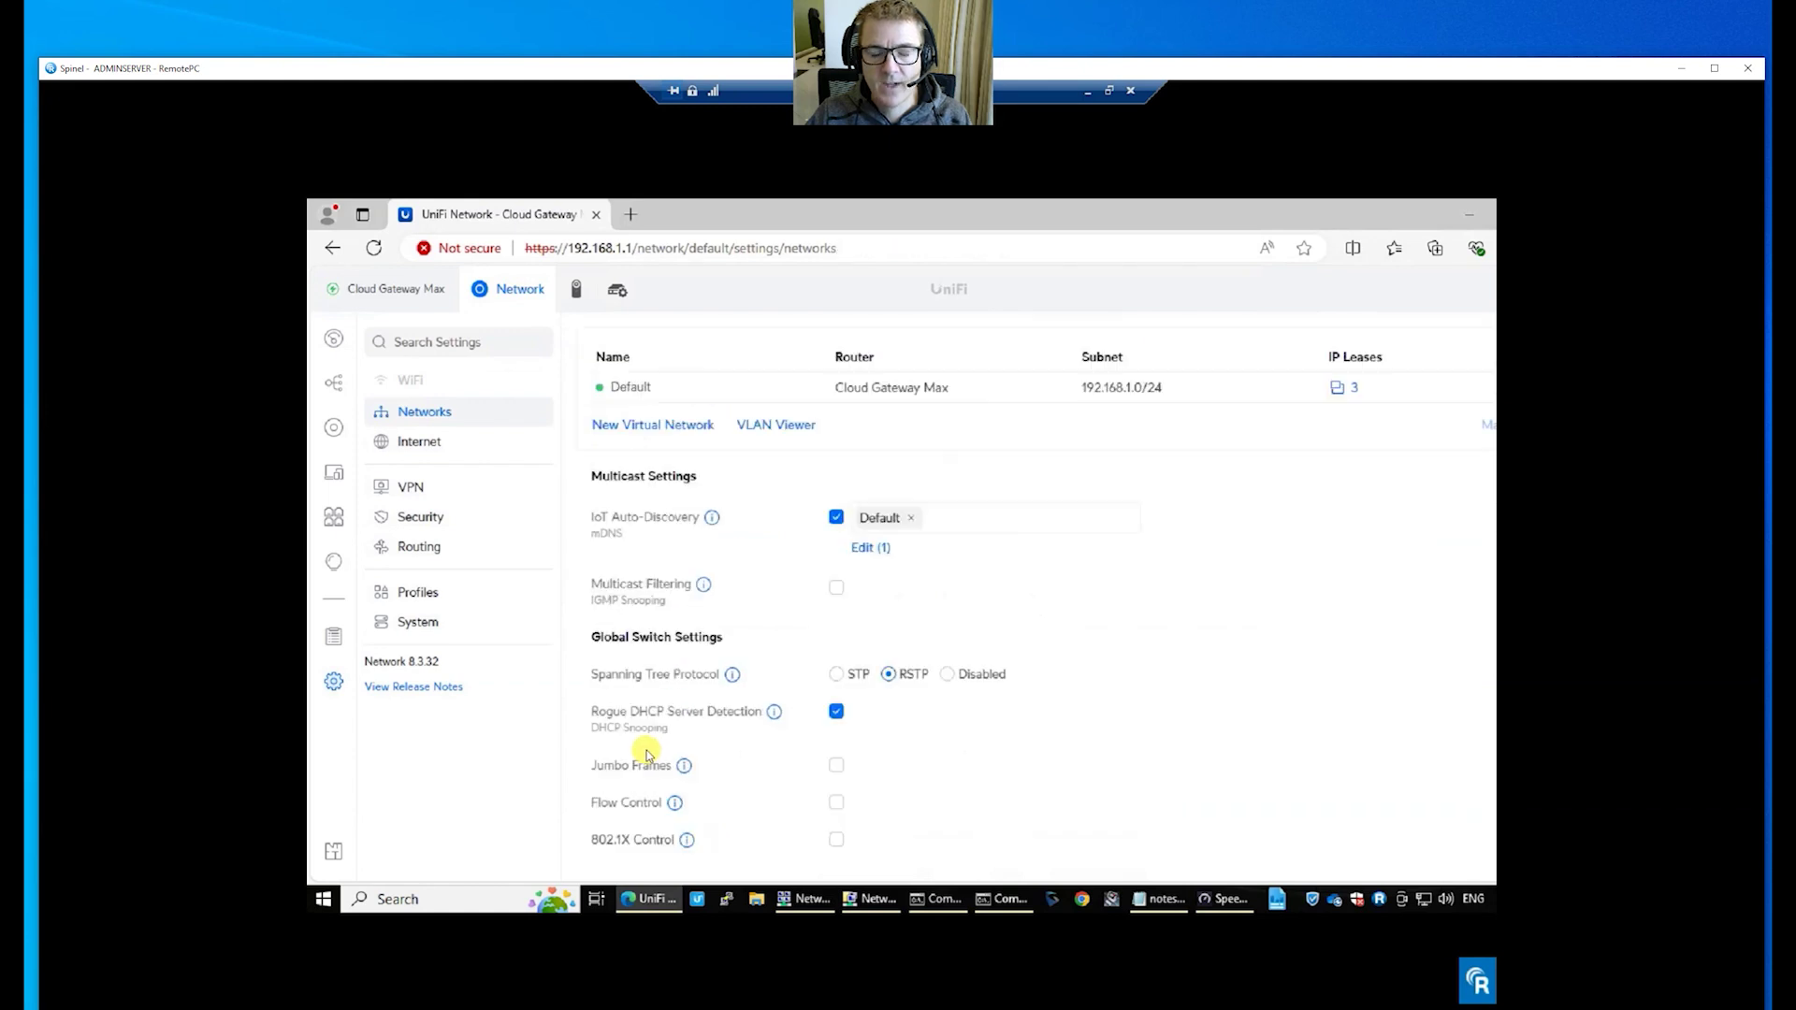
# Browse the Profiles settings and the System > Advanced settings page.
pyautogui.click(419, 593)
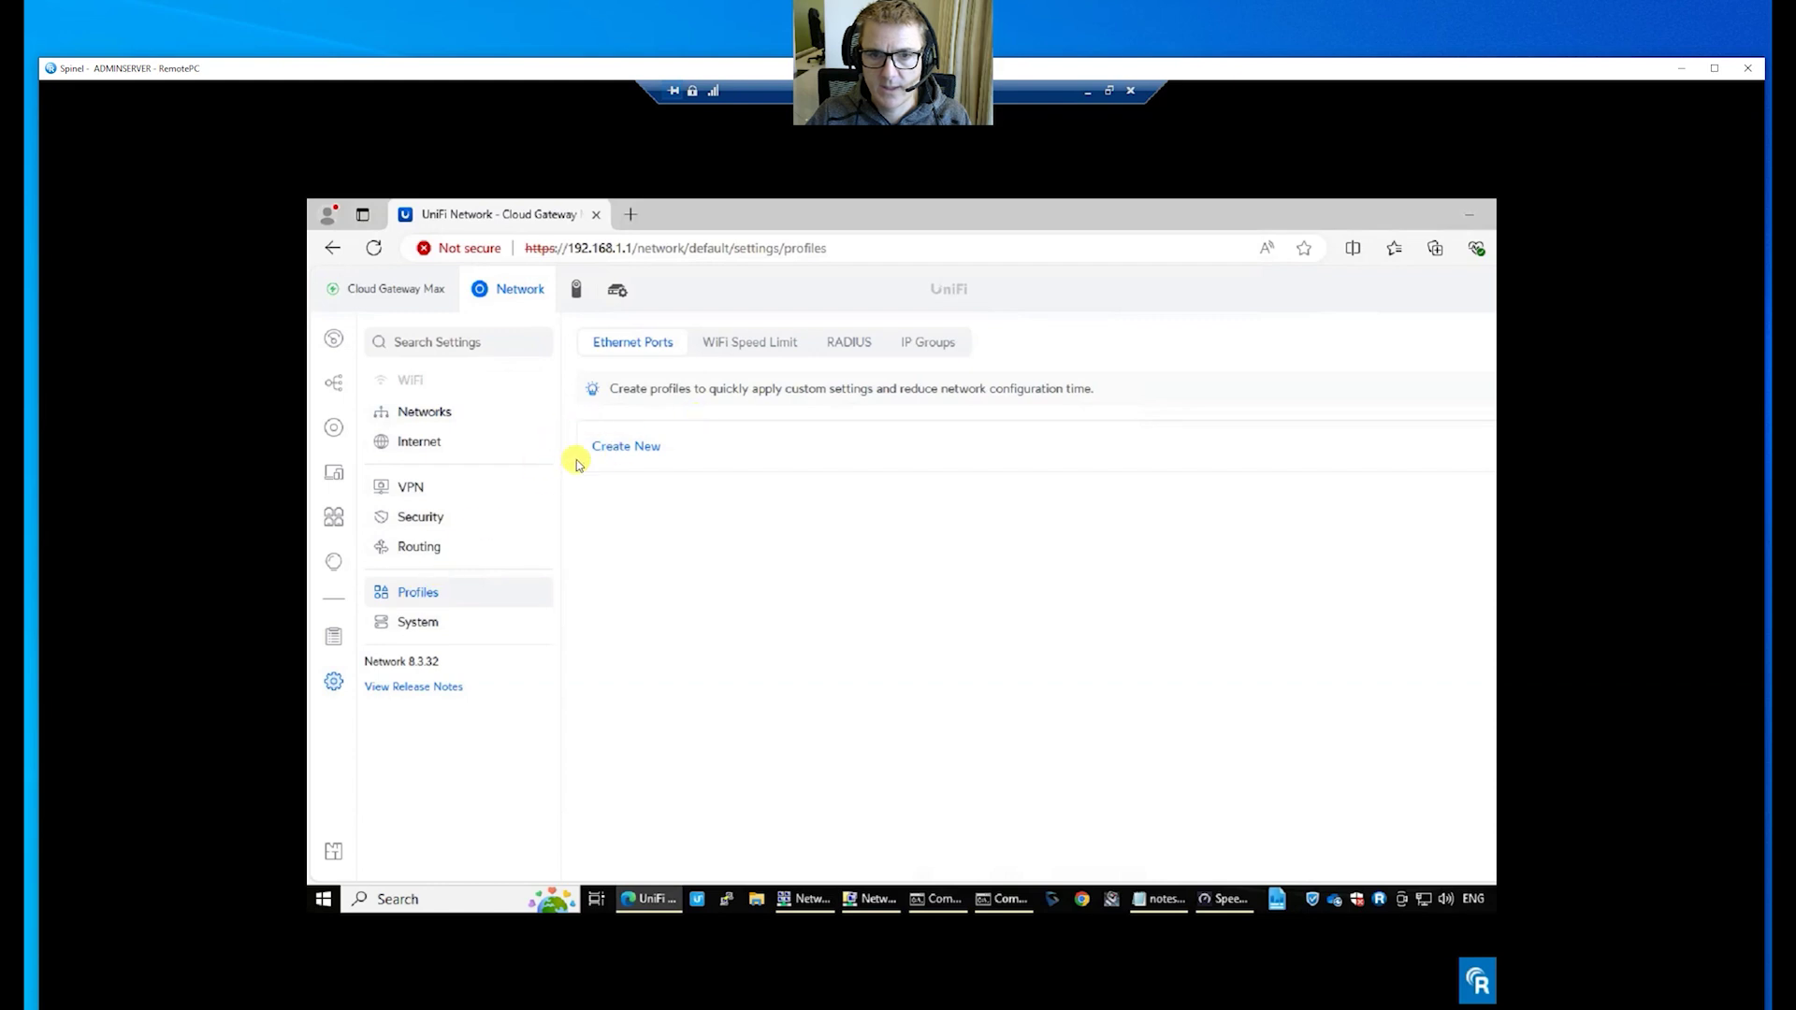
pyautogui.click(417, 624)
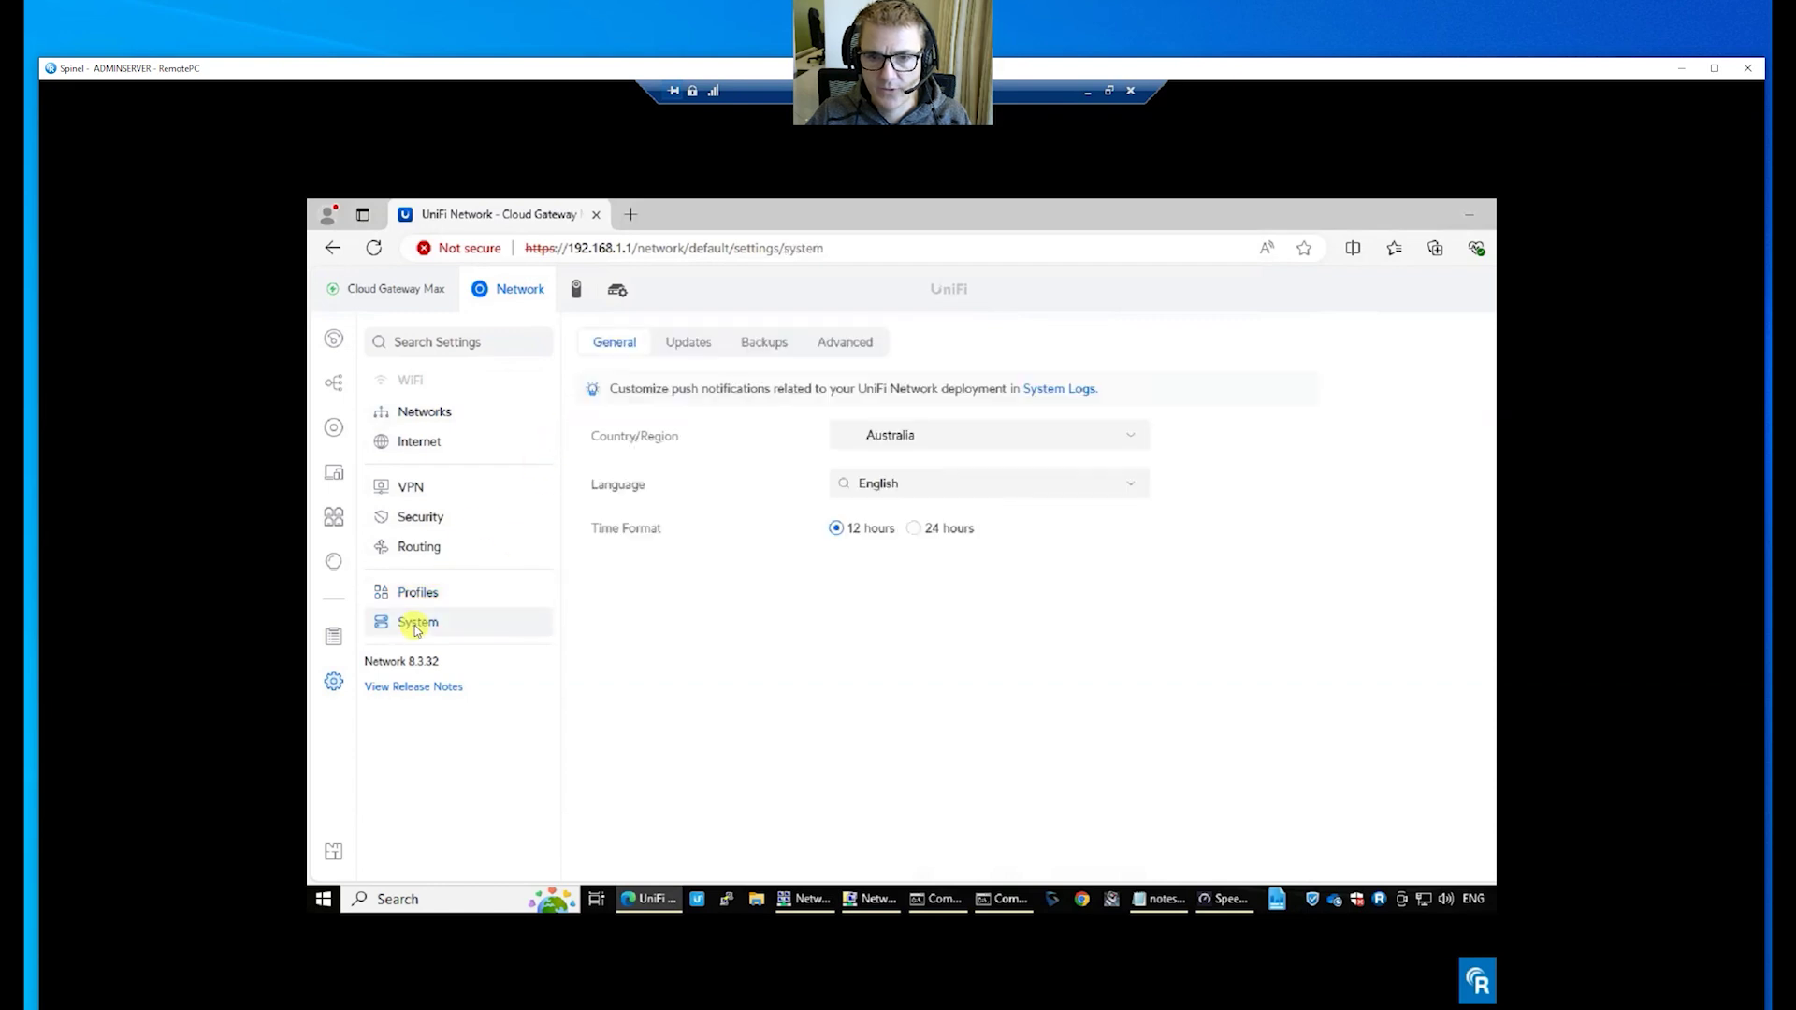
pyautogui.click(845, 341)
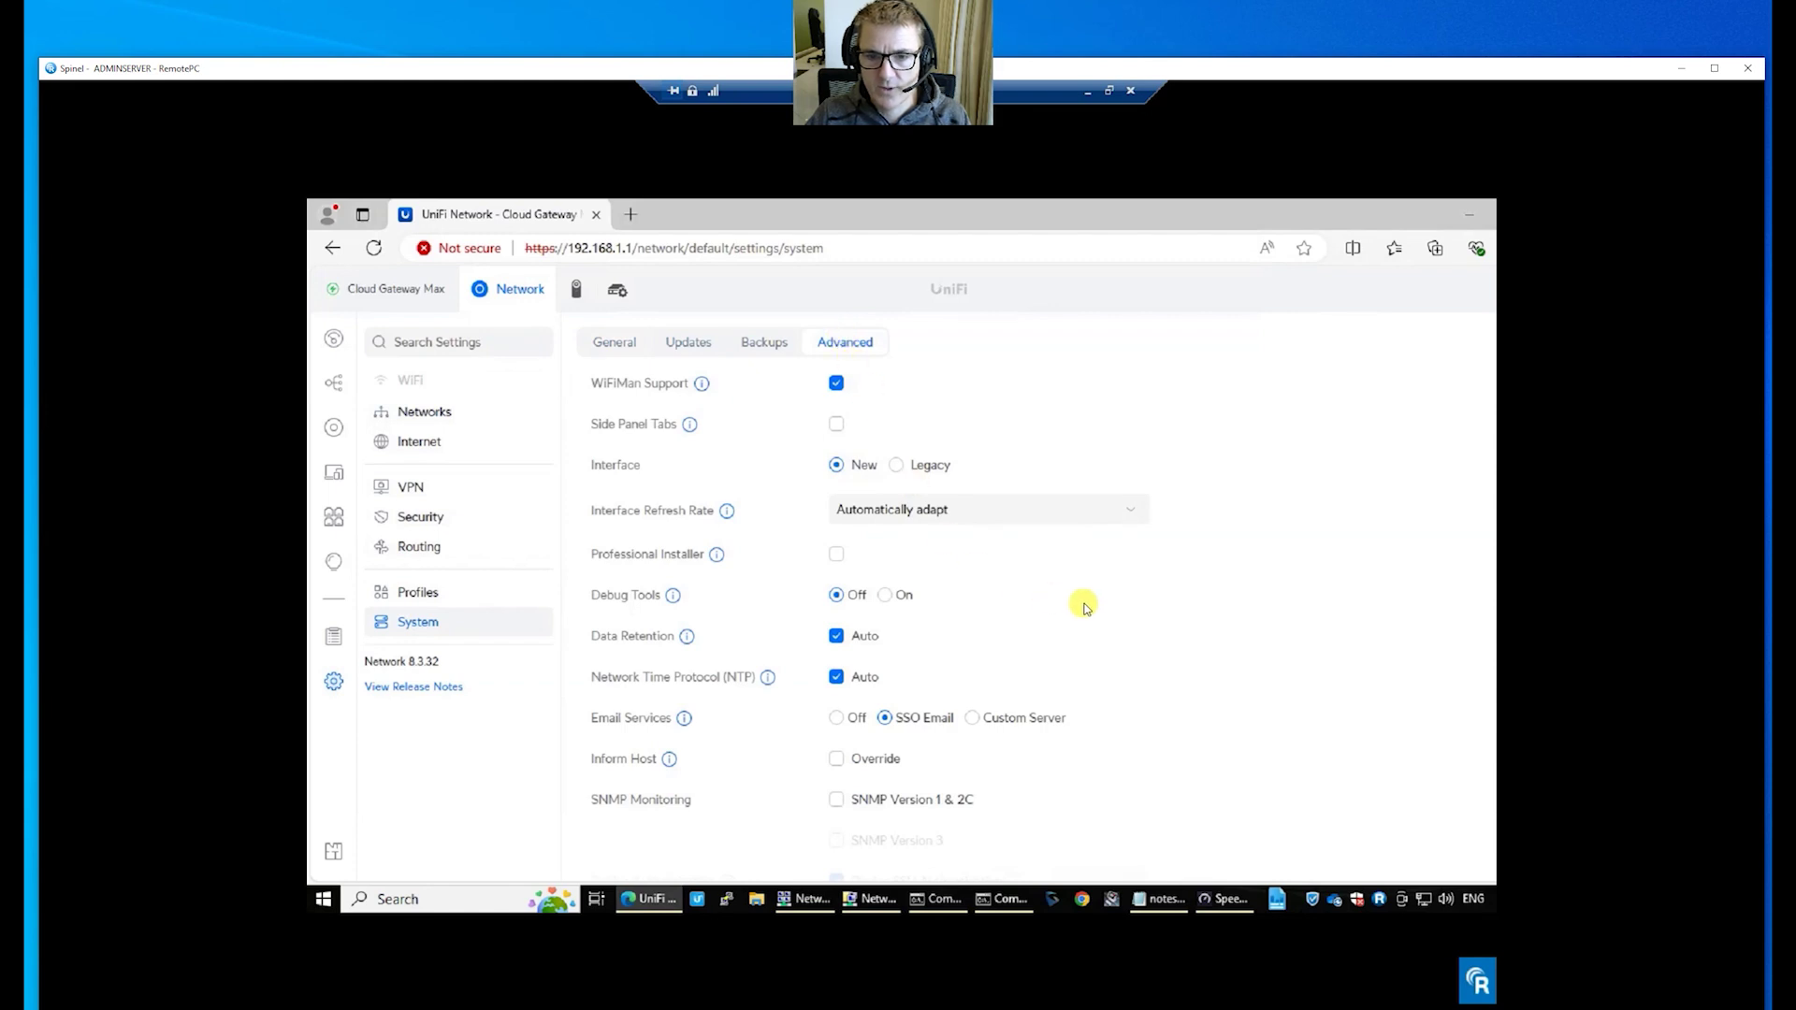
pyautogui.scroll(-3, 1095, 603)
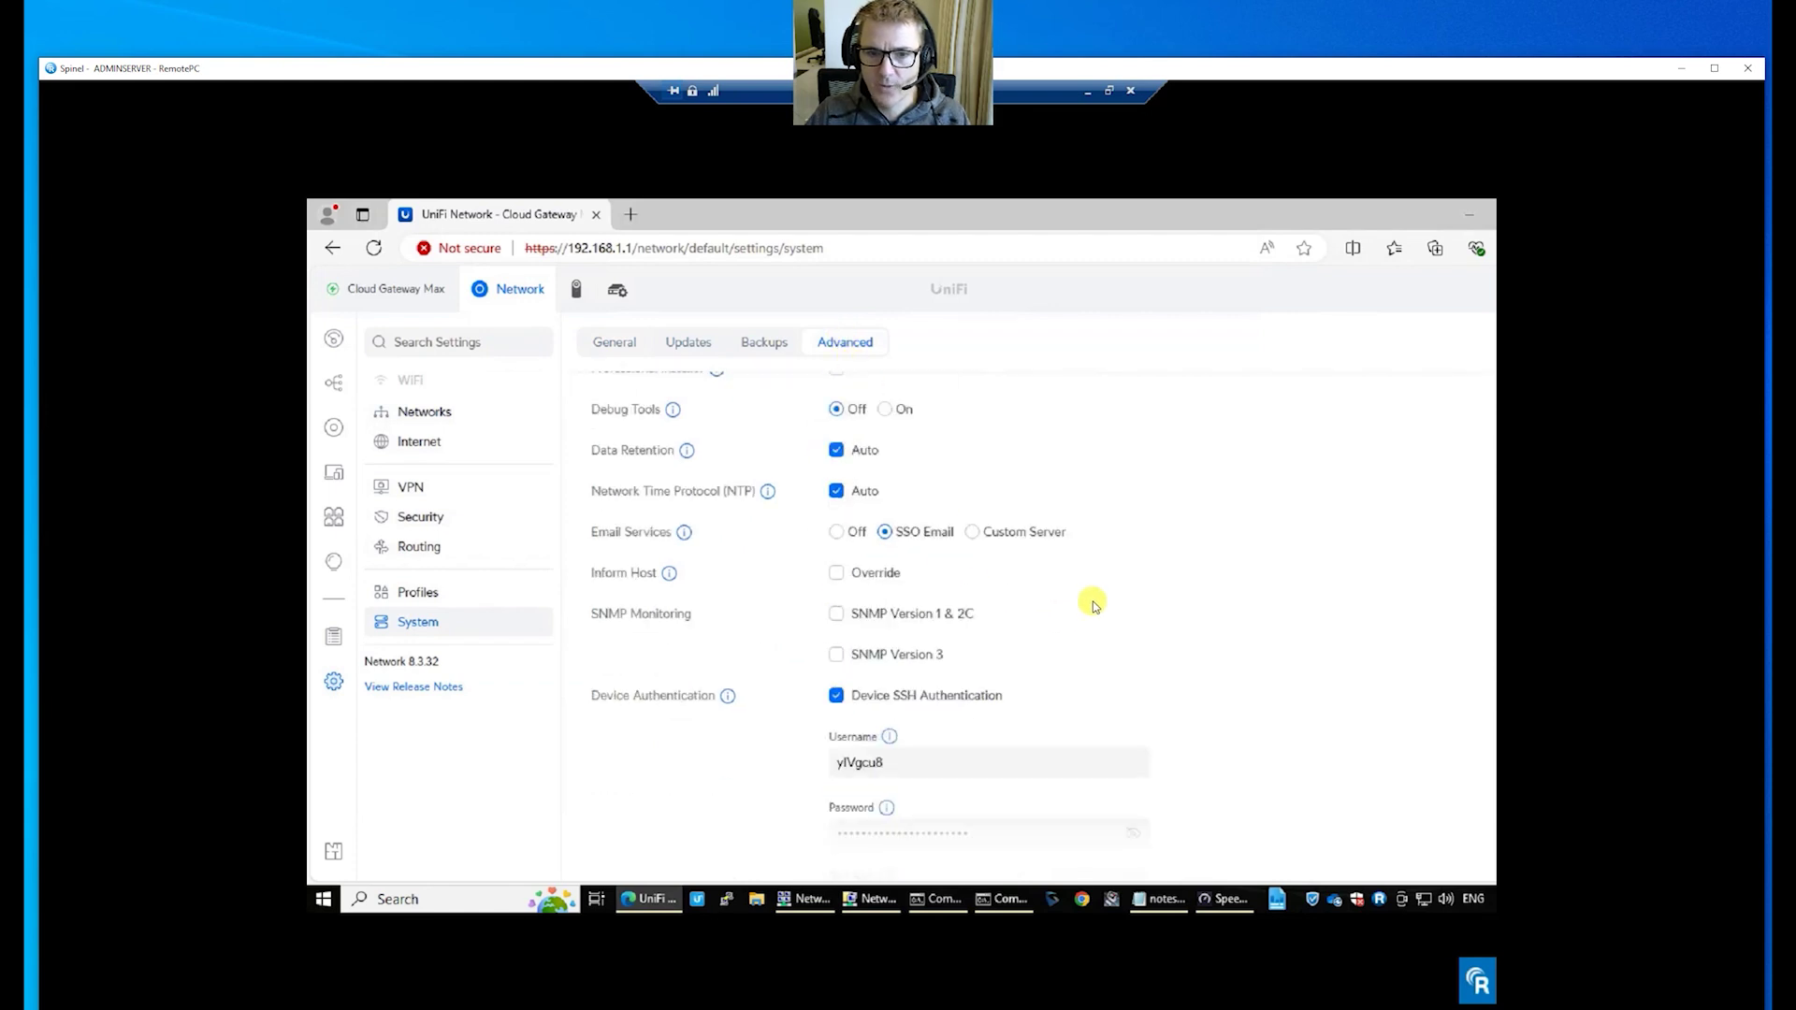
pyautogui.scroll(-2, 1095, 603)
pyautogui.scroll(5, 1095, 603)
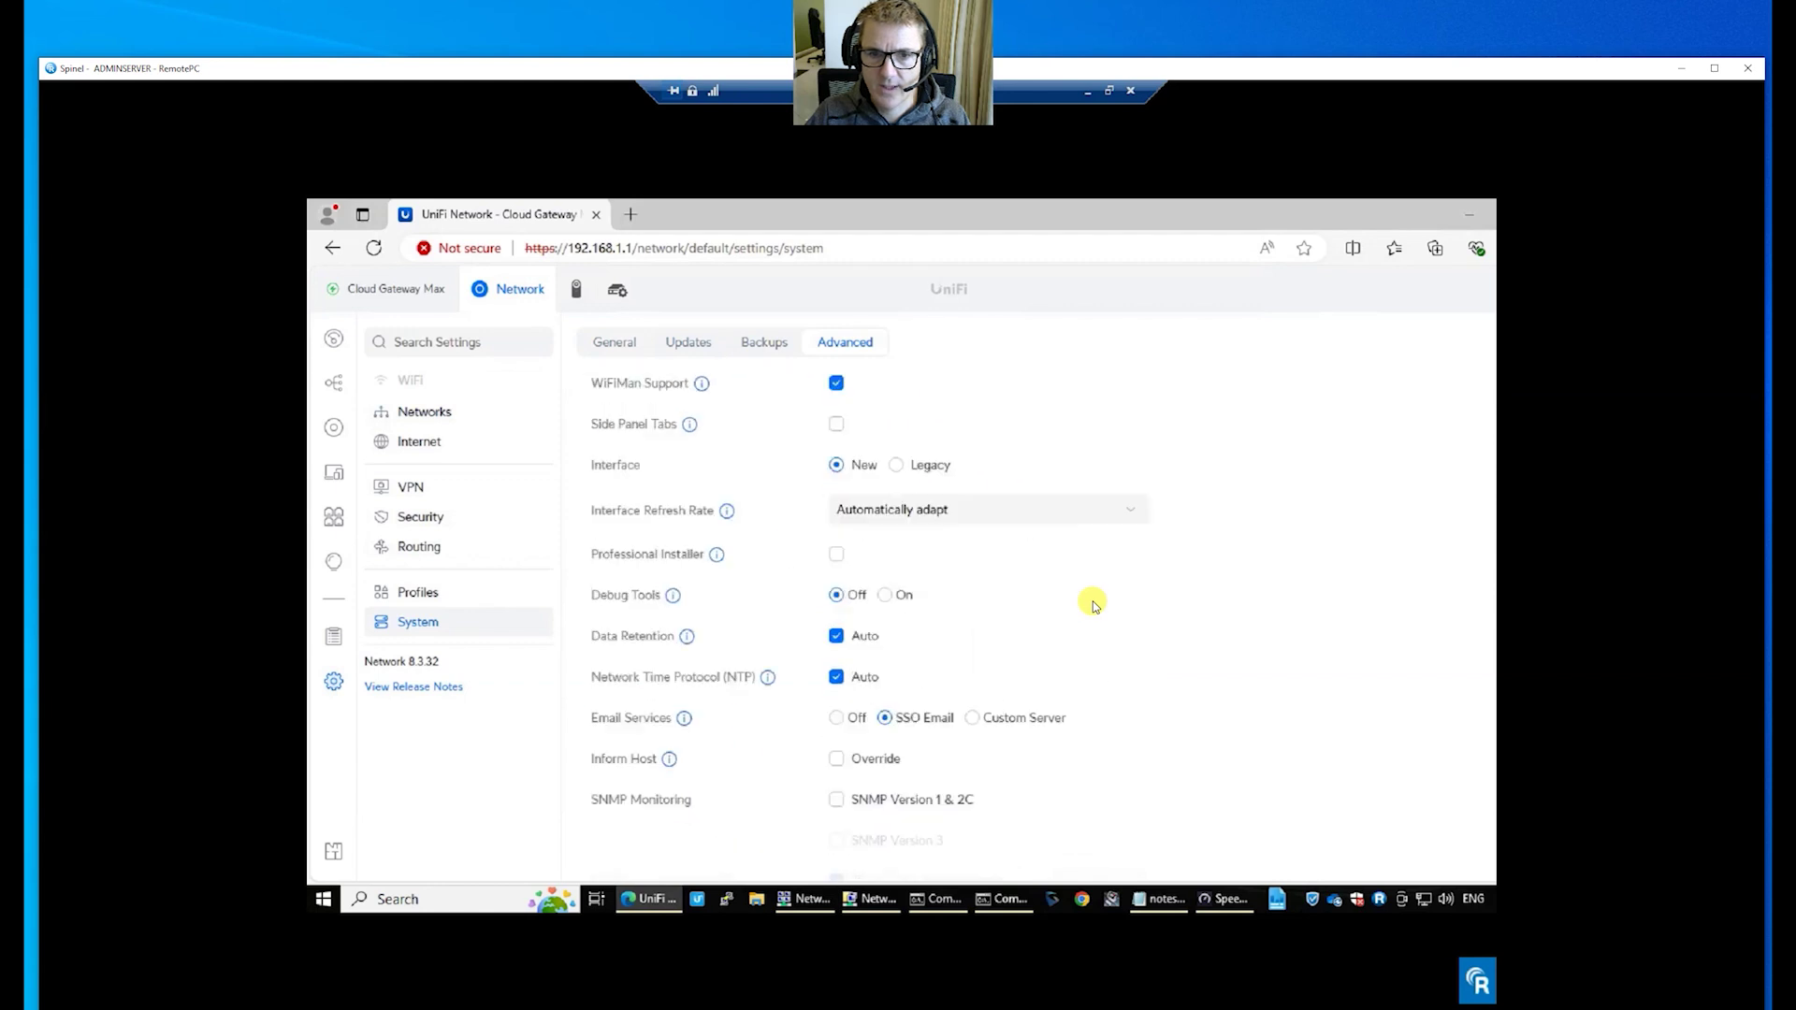
# Open the Primary (WAN1) internet connection and switch its advanced options to Manual.
pyautogui.click(429, 440)
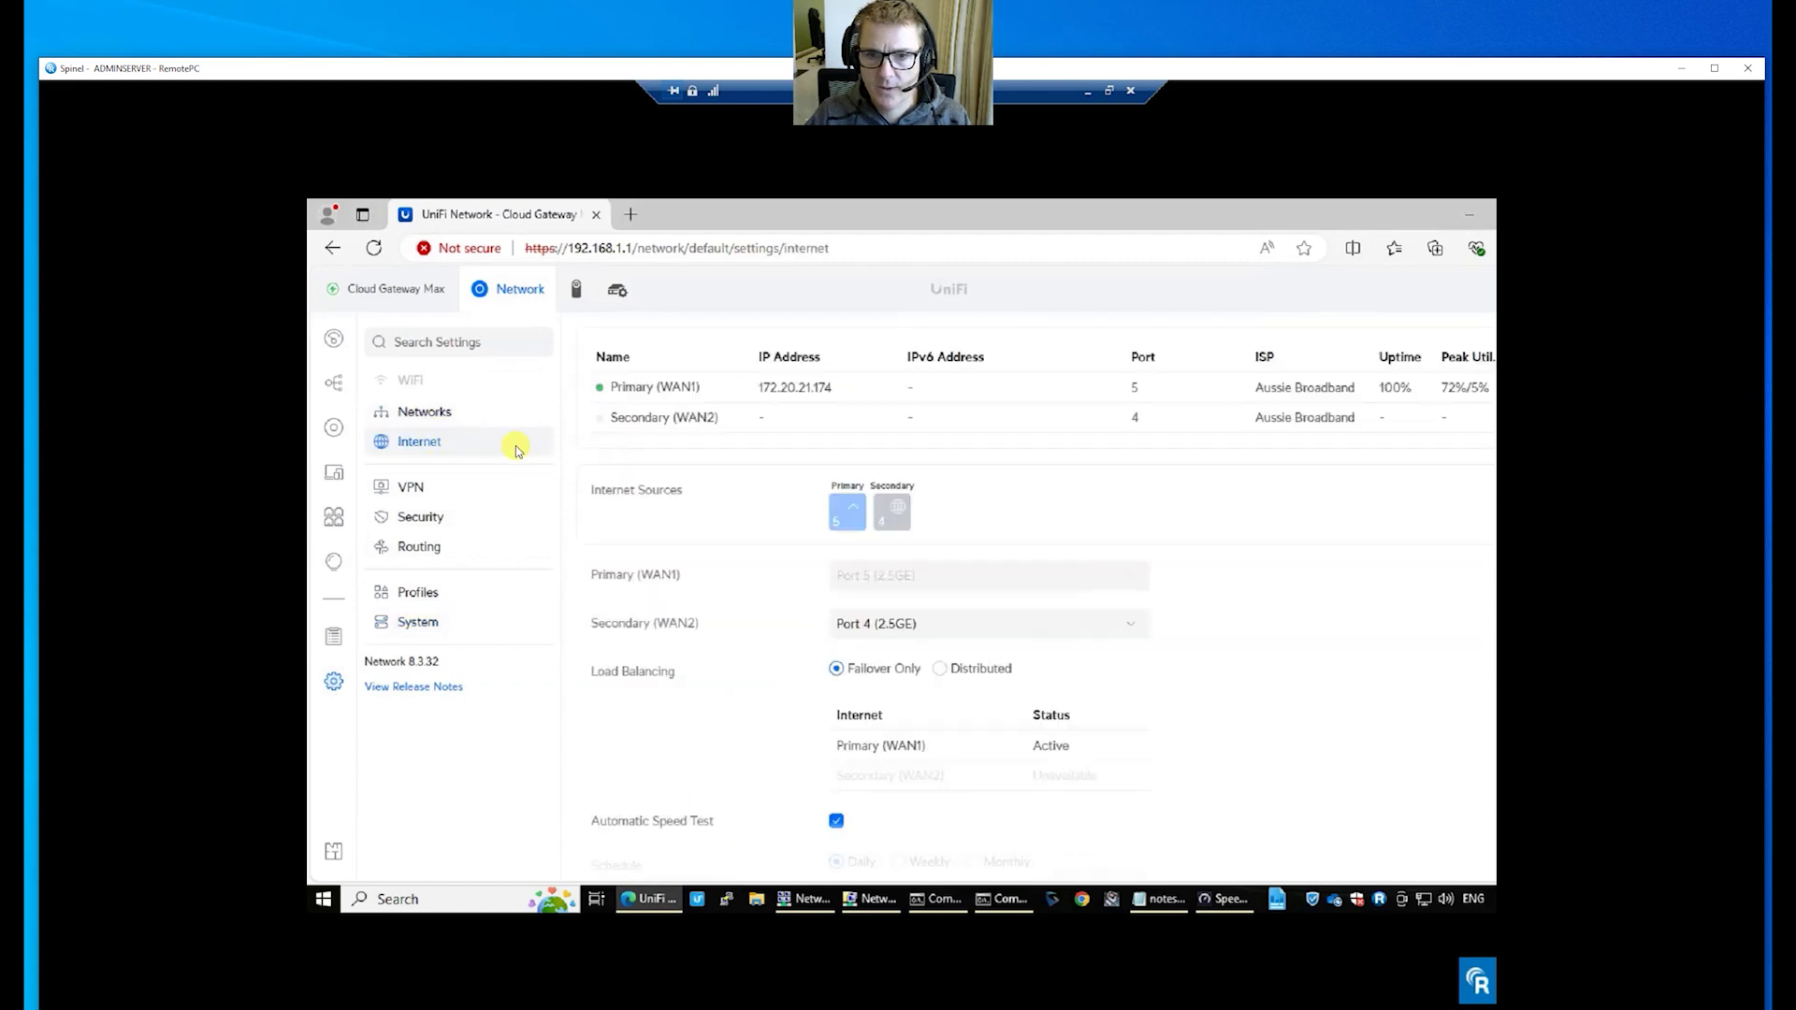
pyautogui.click(683, 386)
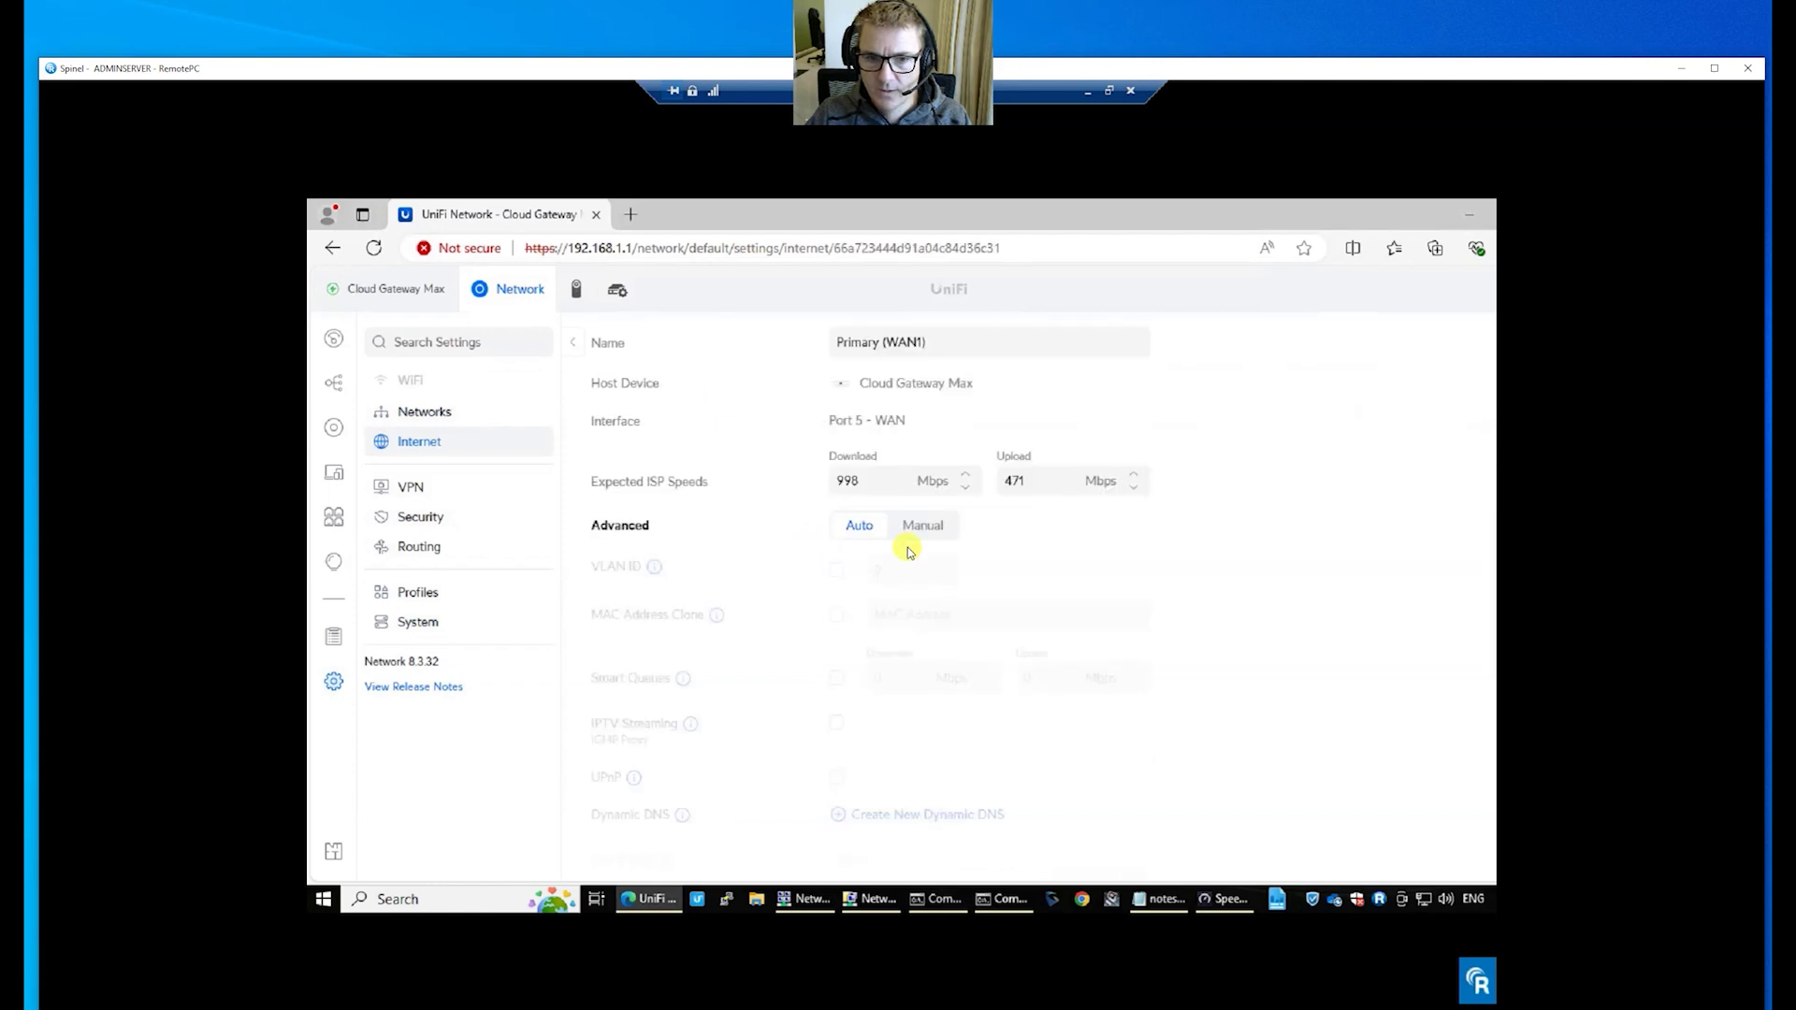
pyautogui.scroll(-5, 1121, 655)
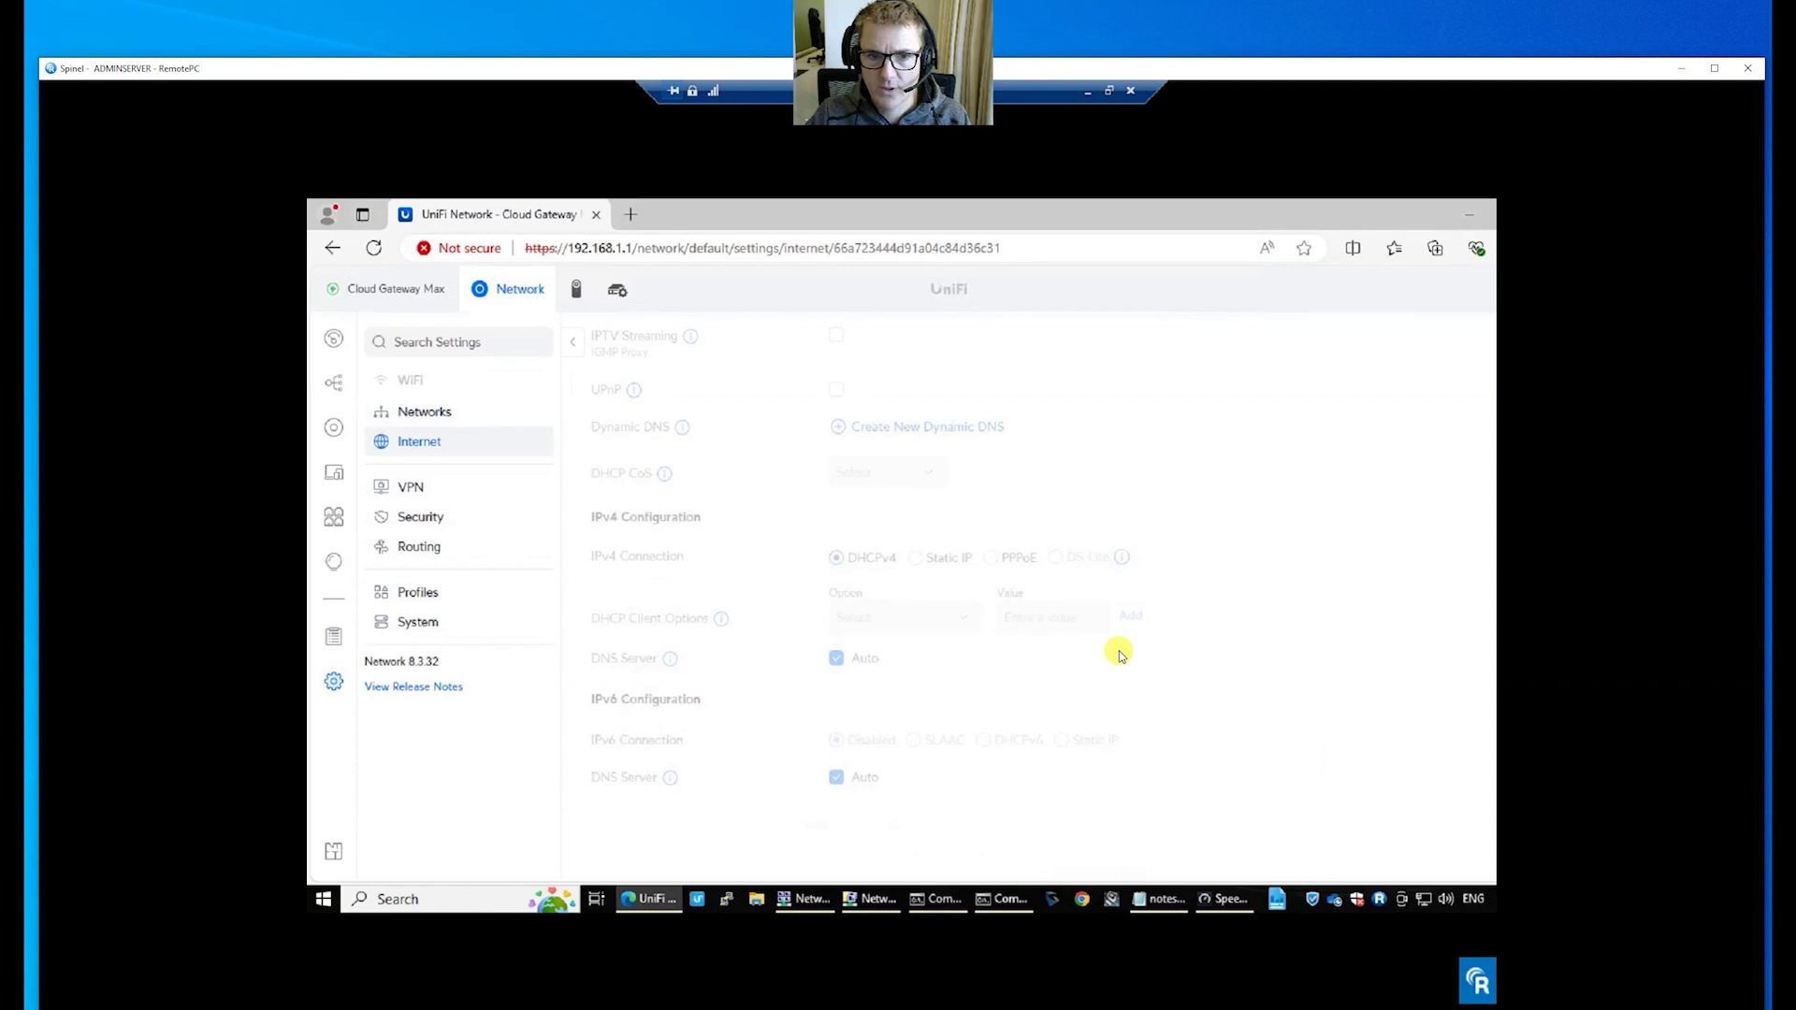
pyautogui.scroll(2, 1122, 655)
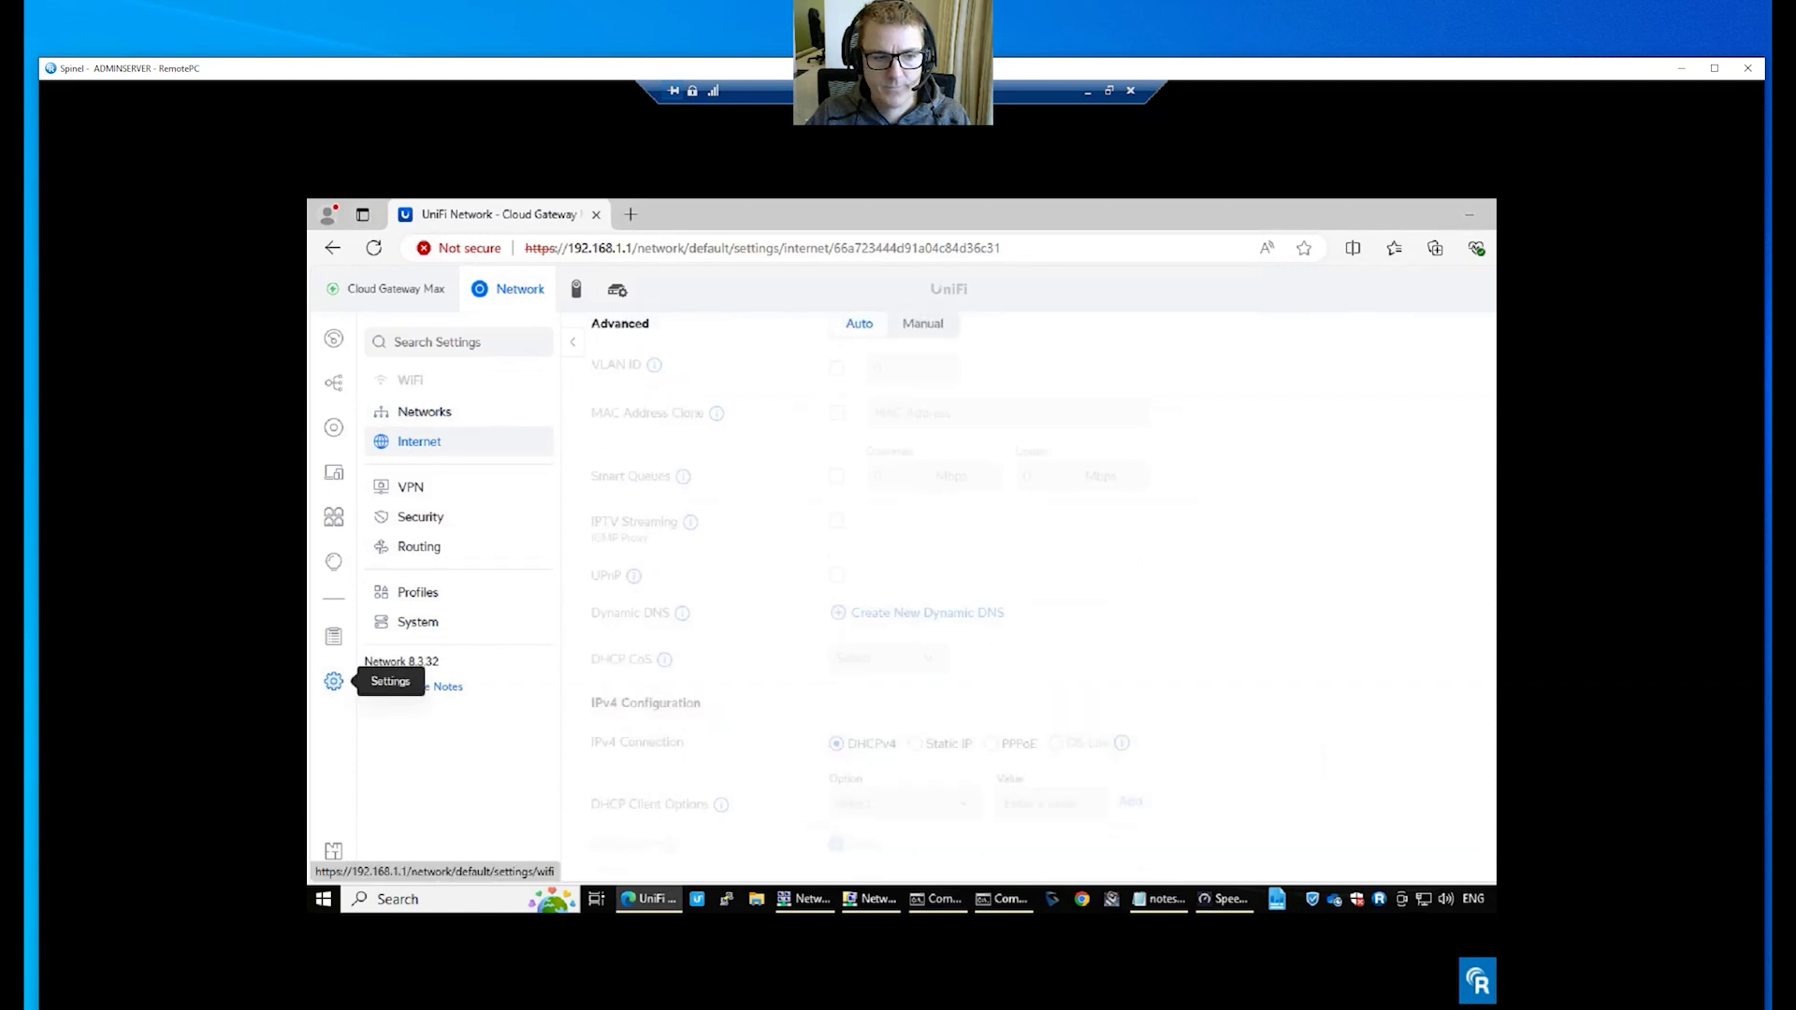
pyautogui.scroll(1, 765, 625)
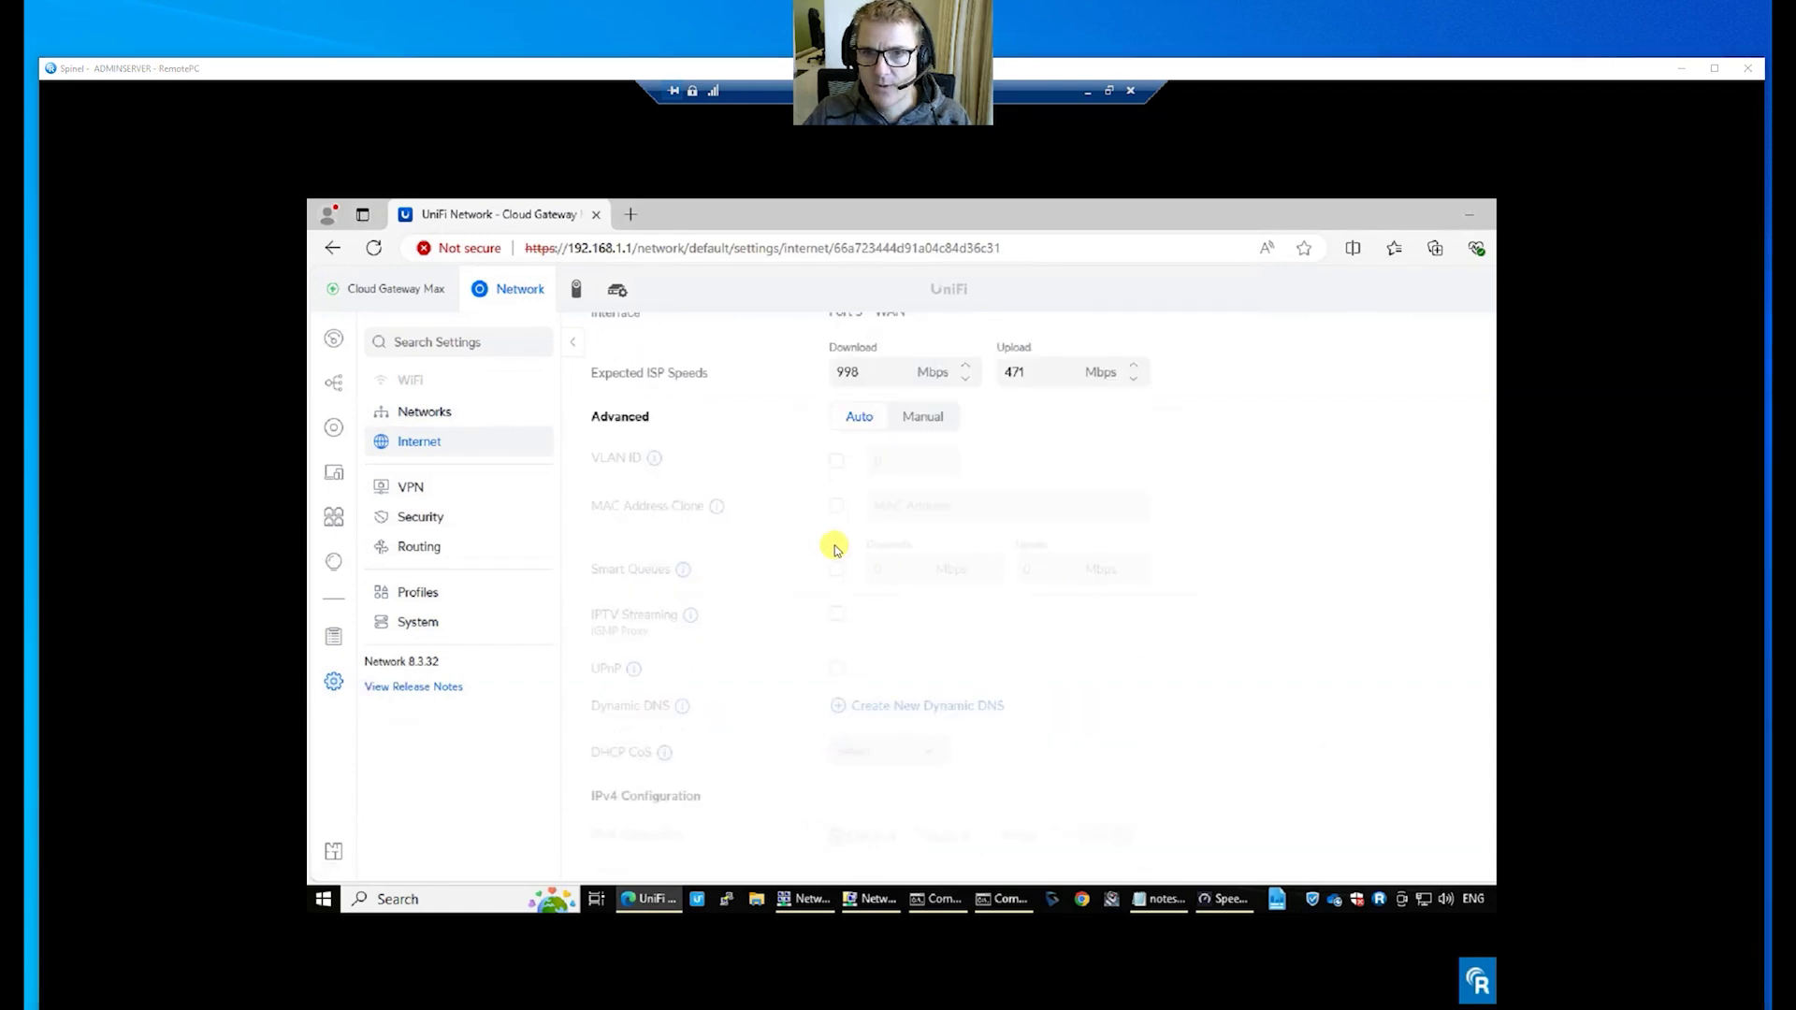
pyautogui.click(923, 417)
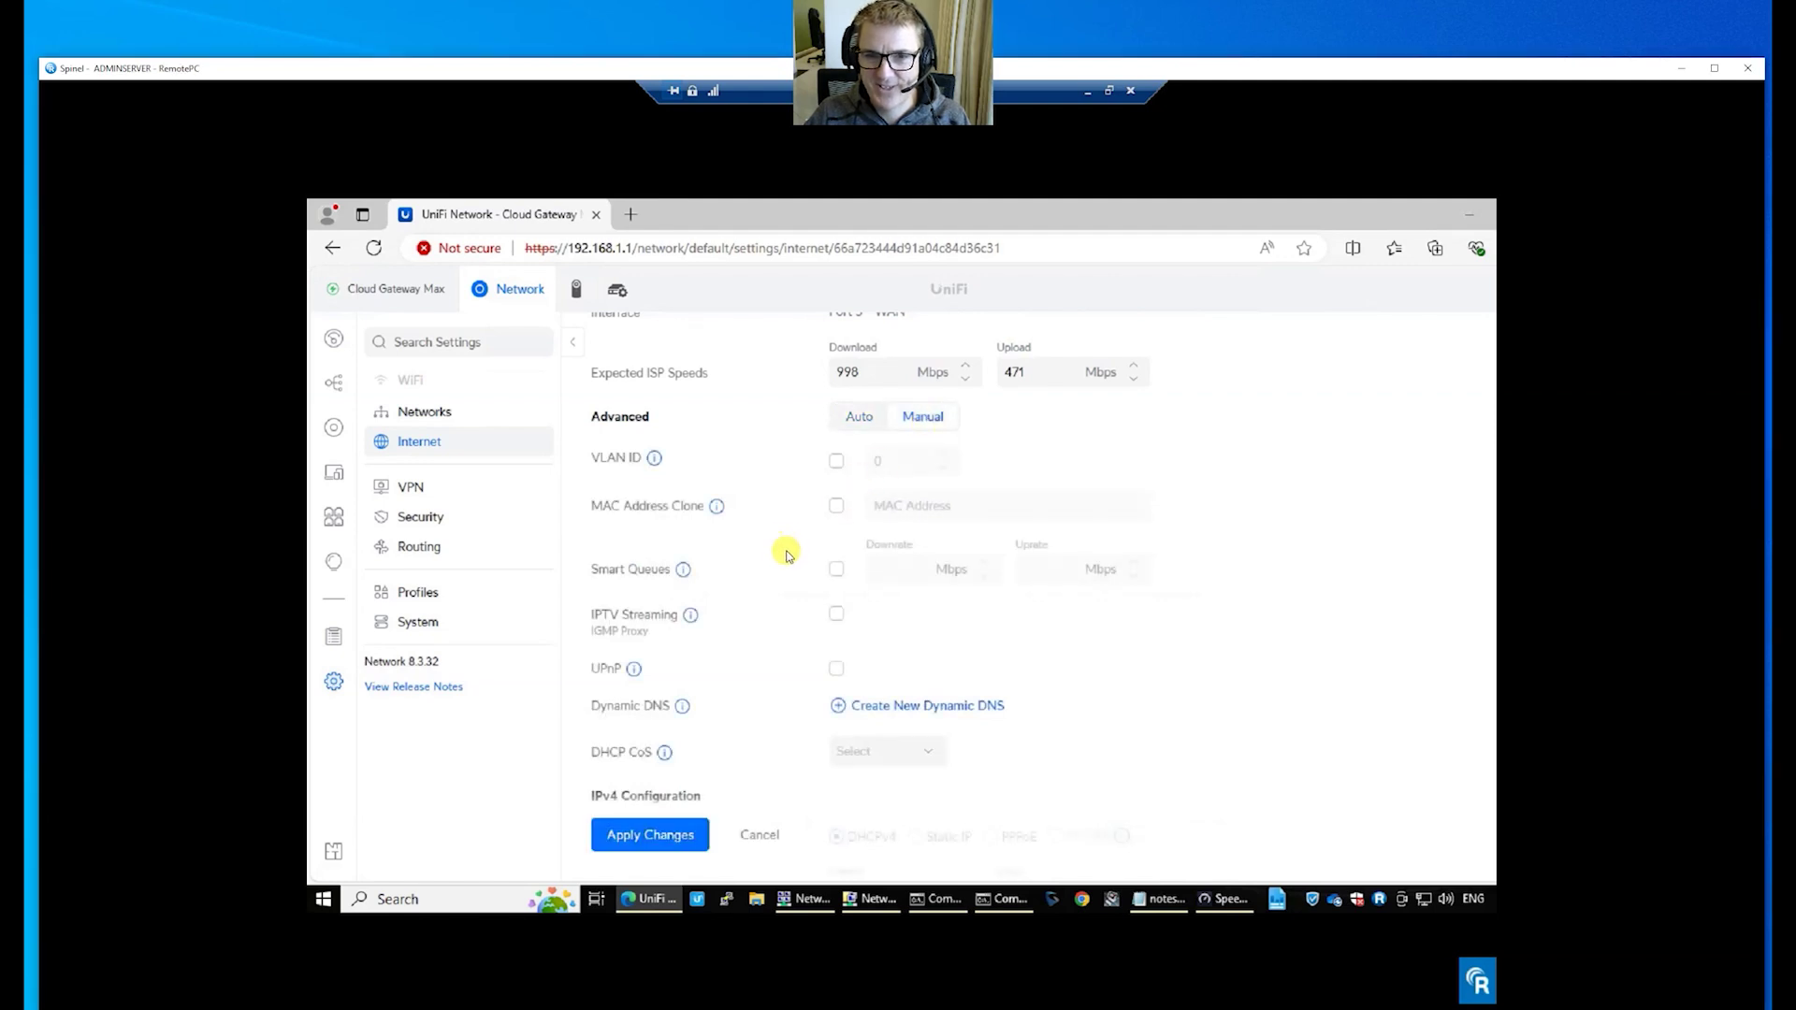
# Enable Smart Queues on Primary (WAN1) and enter initial download and upload rates.
pyautogui.click(836, 570)
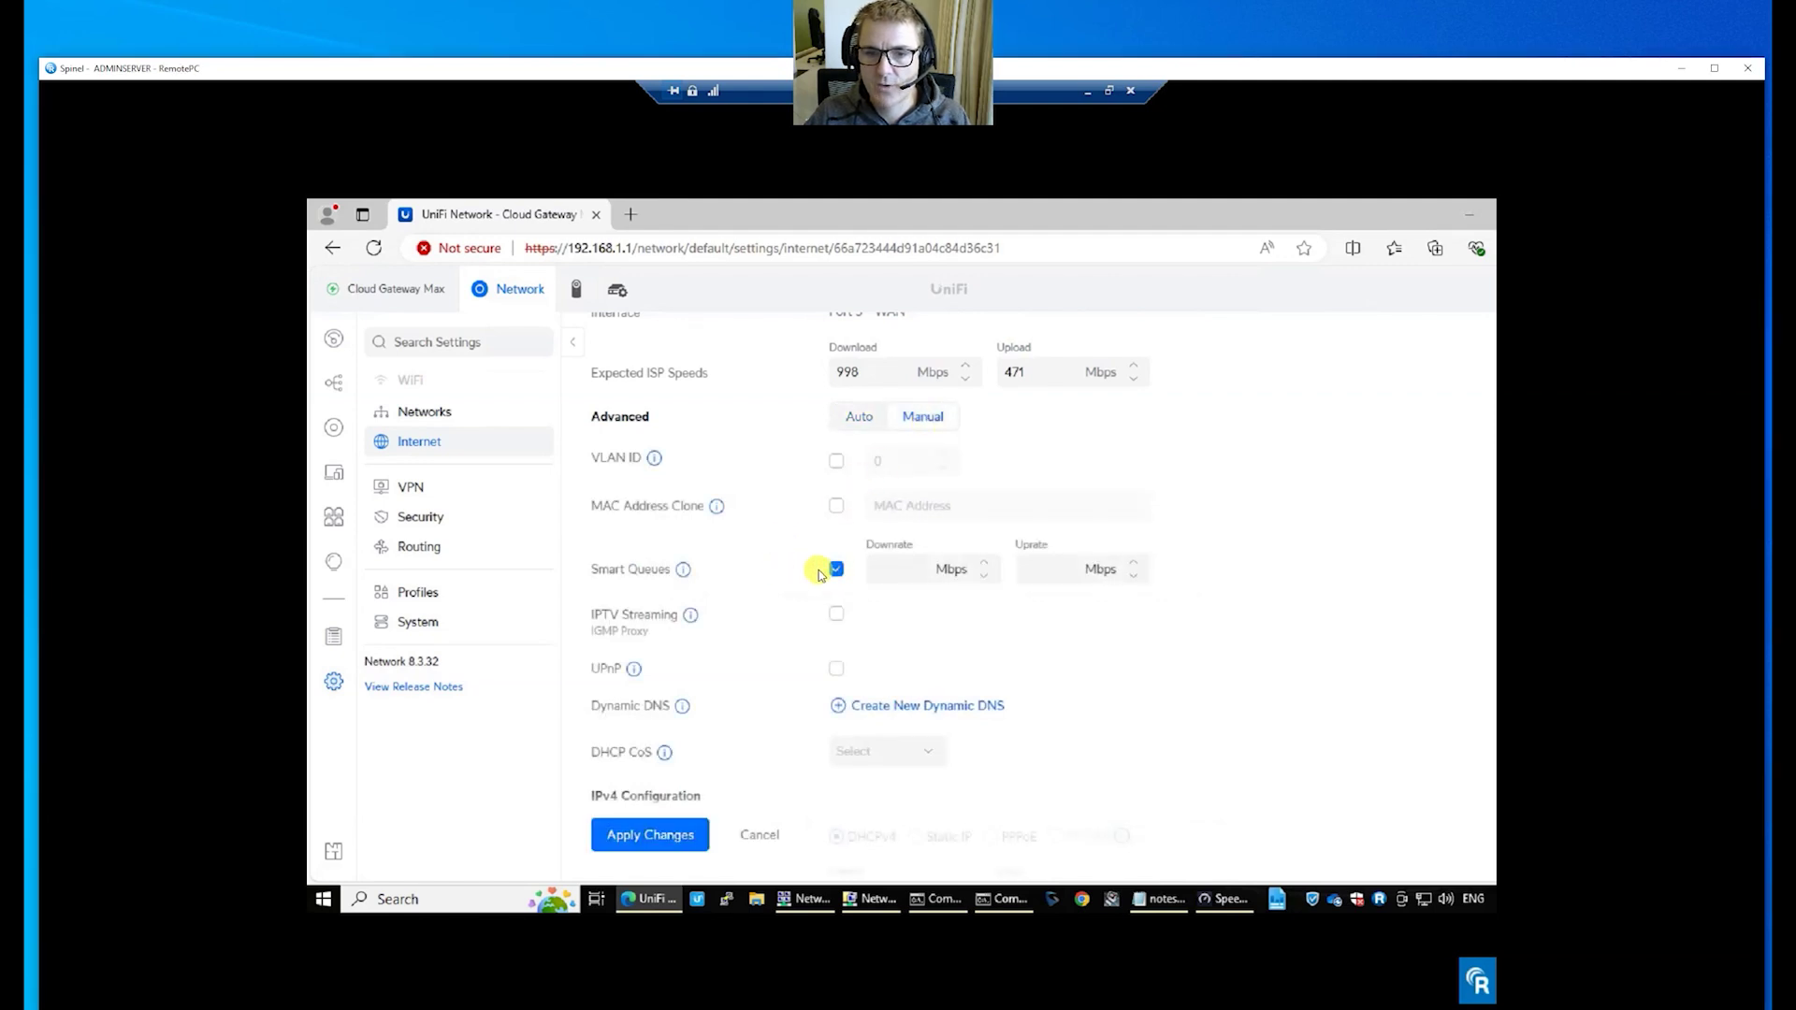
pyautogui.moveTo(684, 577)
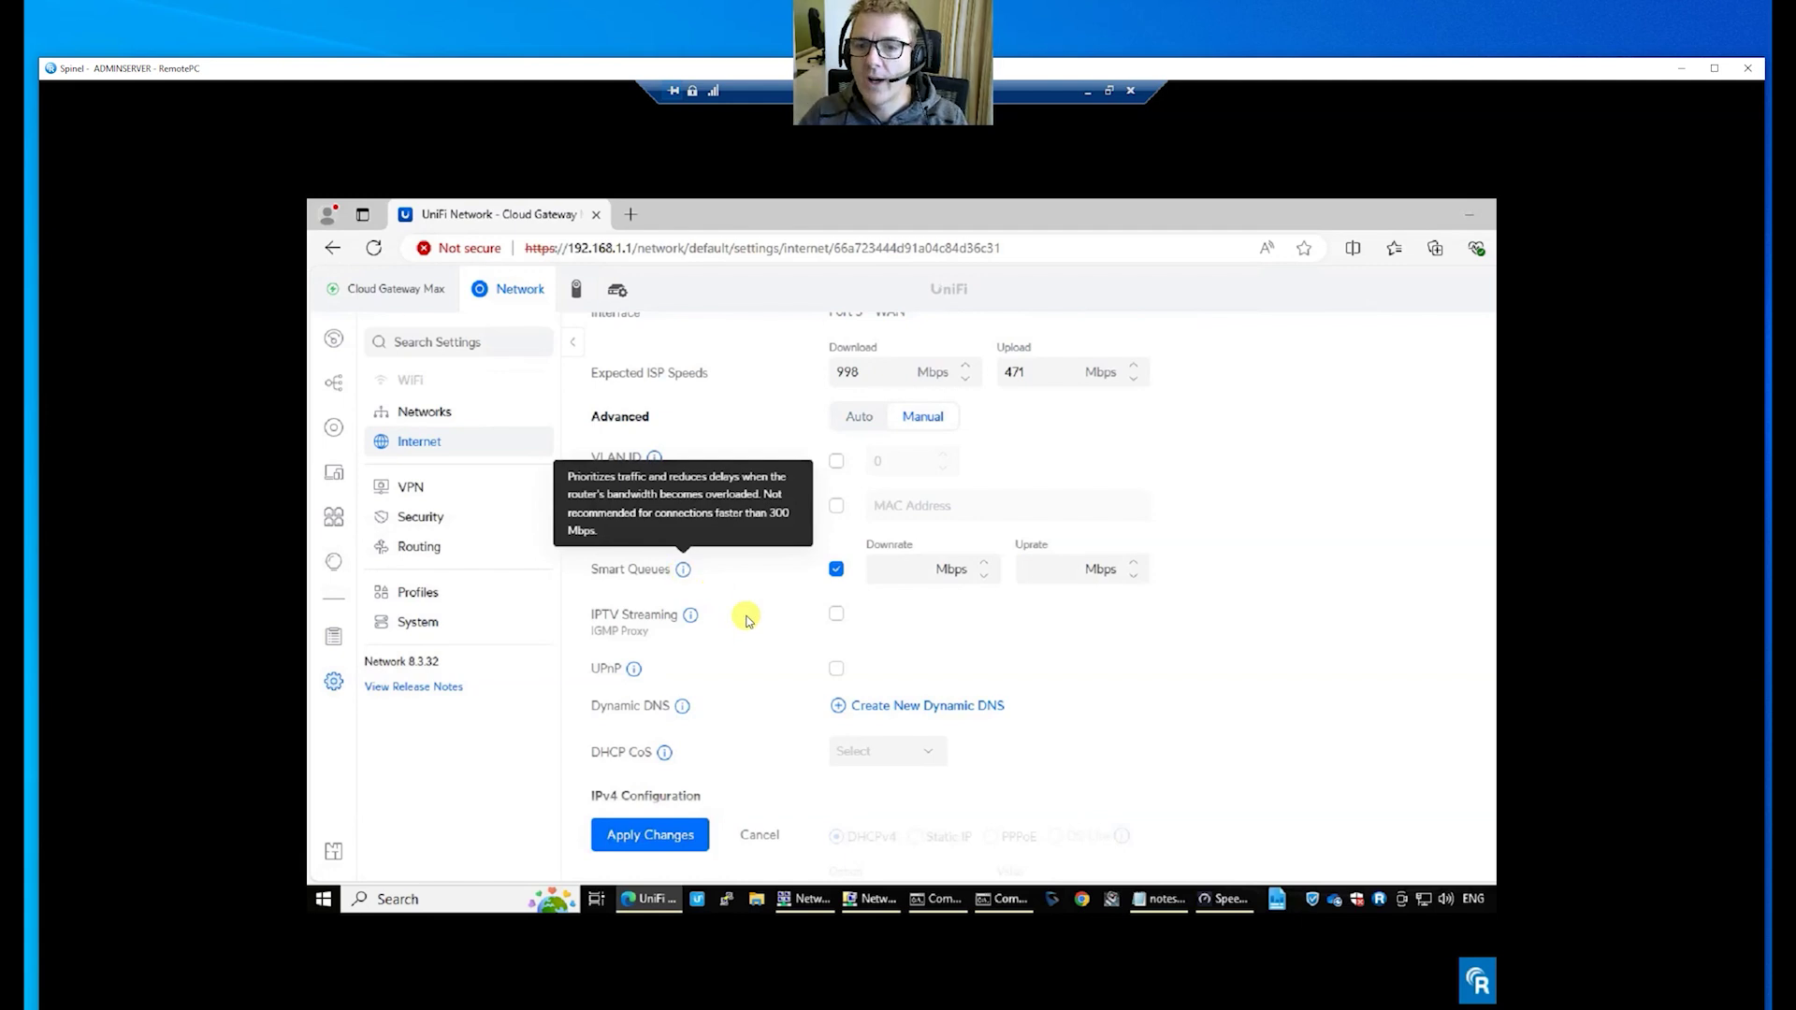
pyautogui.click(895, 577)
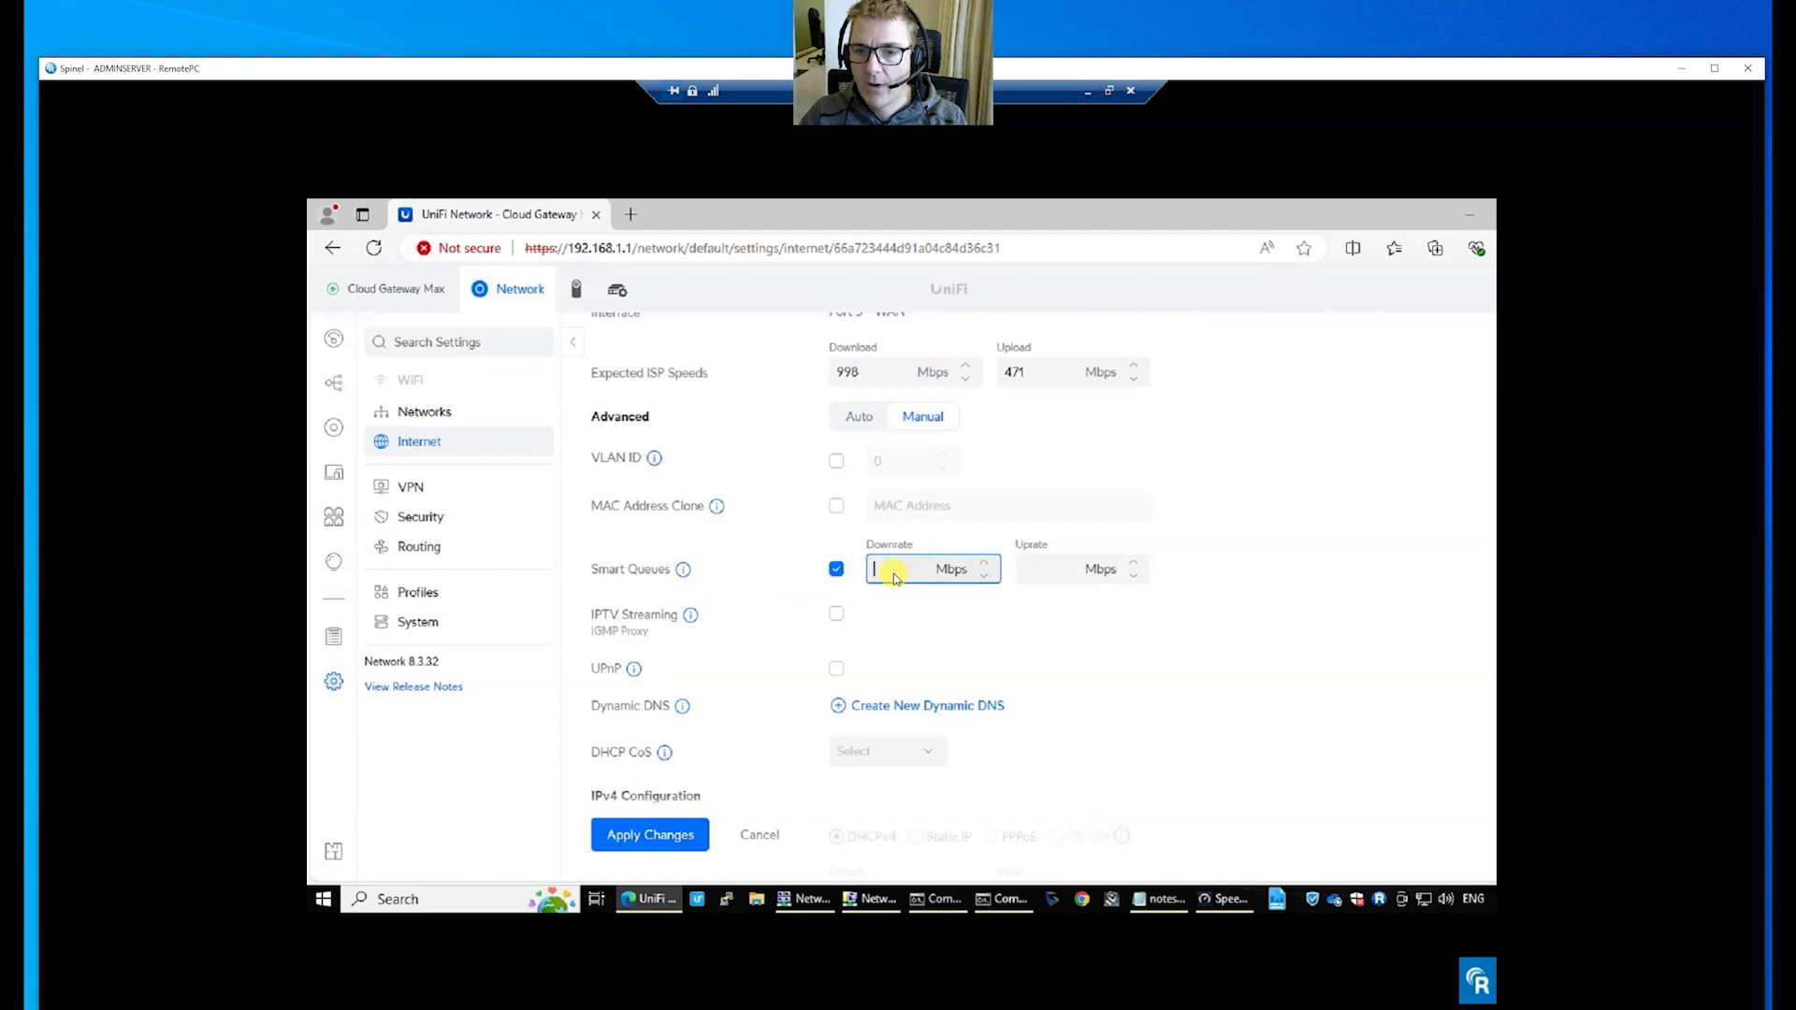
pyautogui.scroll(2, 896, 578)
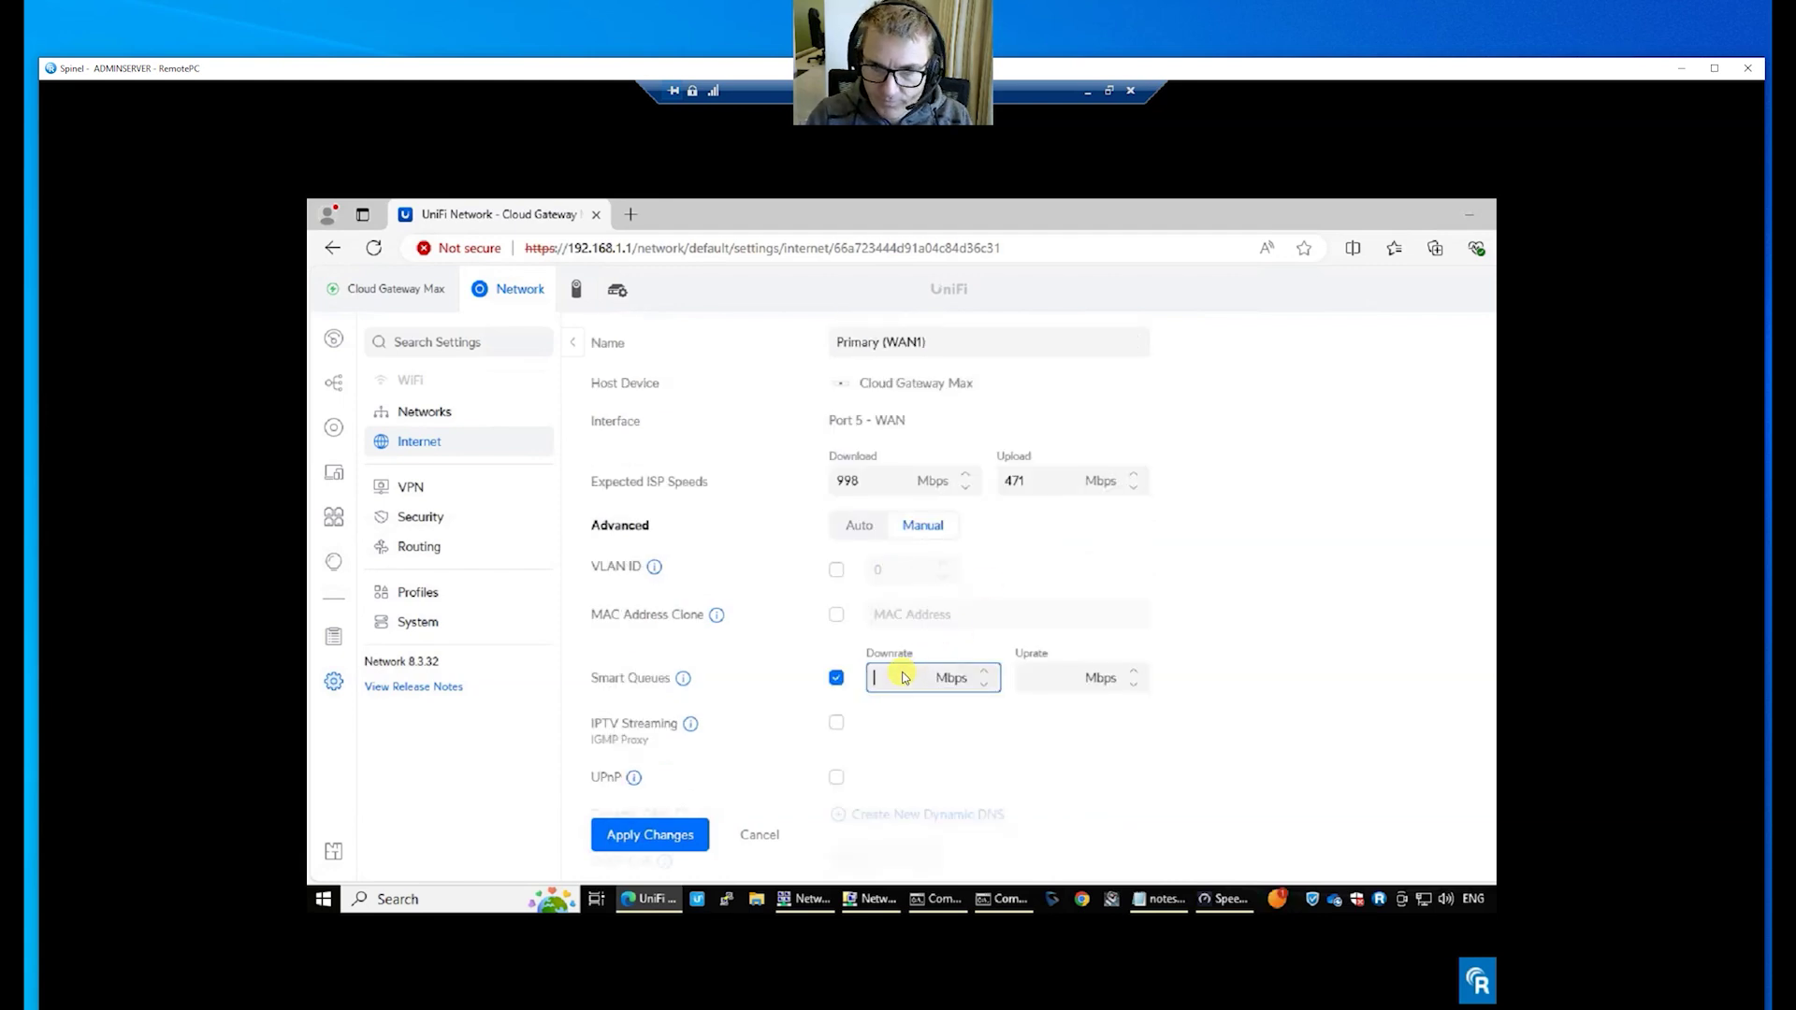
pyautogui.write('99999999')
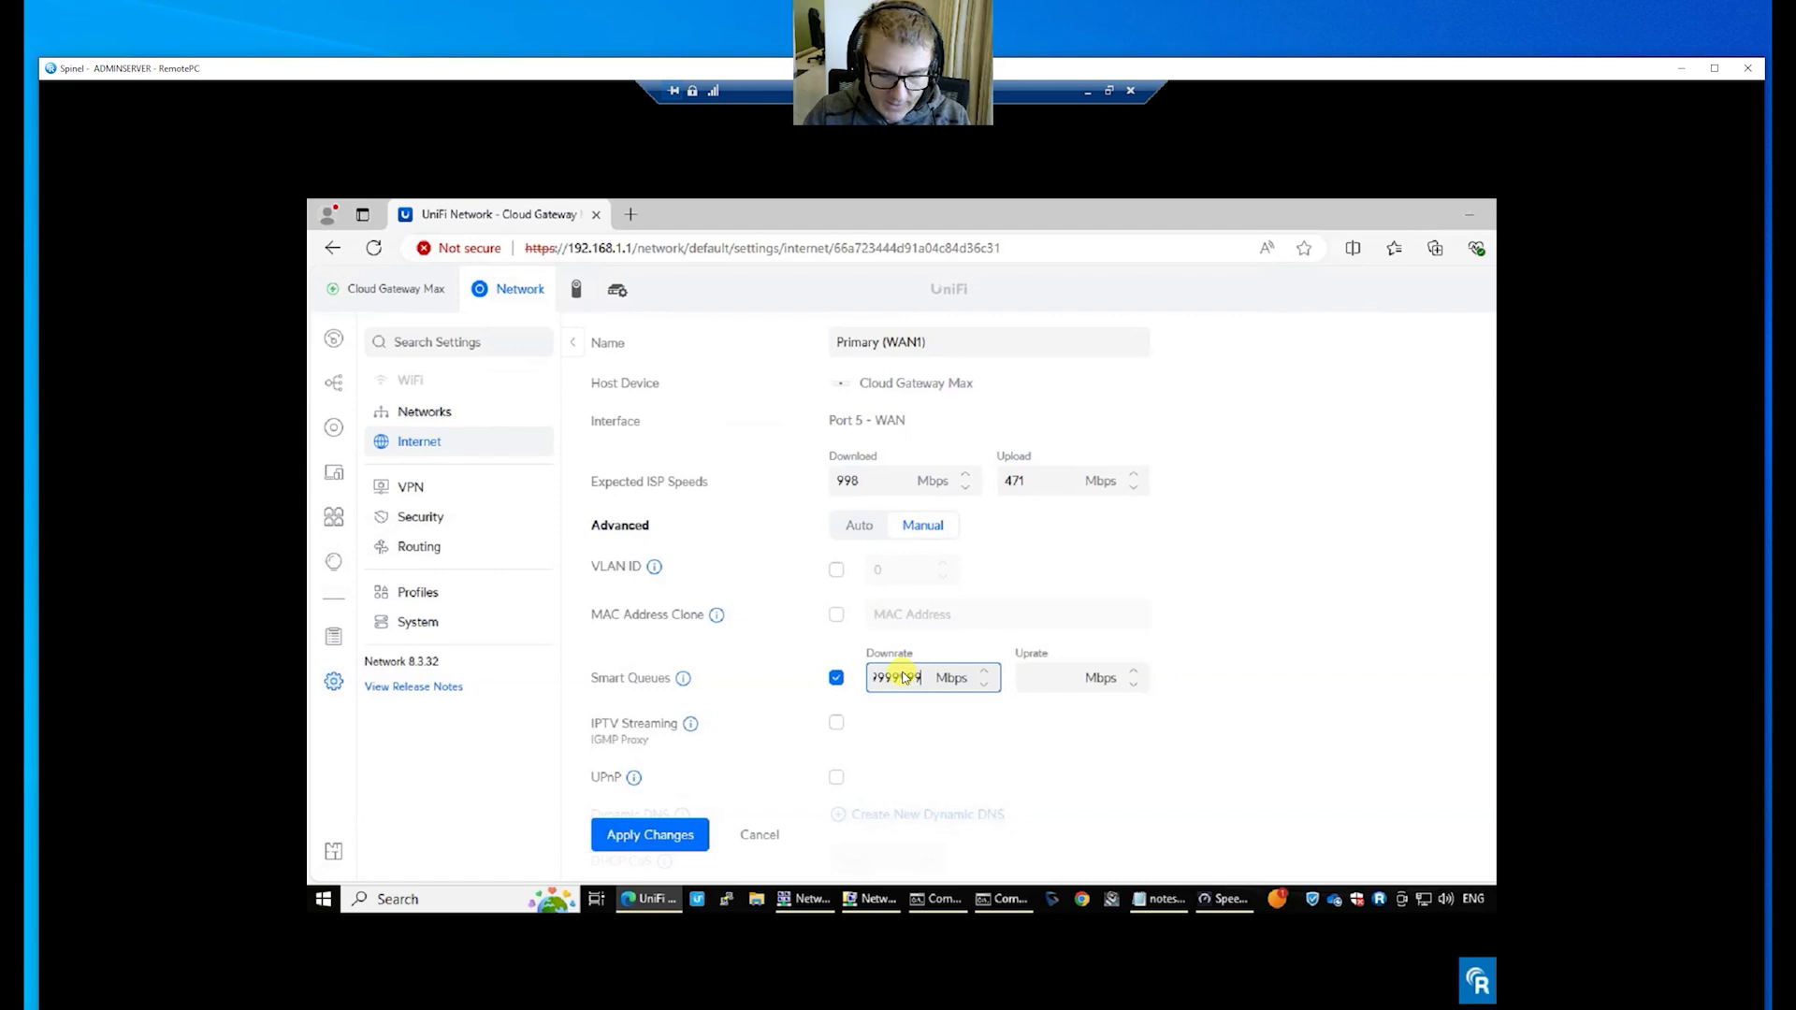
pyautogui.press('Tab')
pyautogui.write('99999')
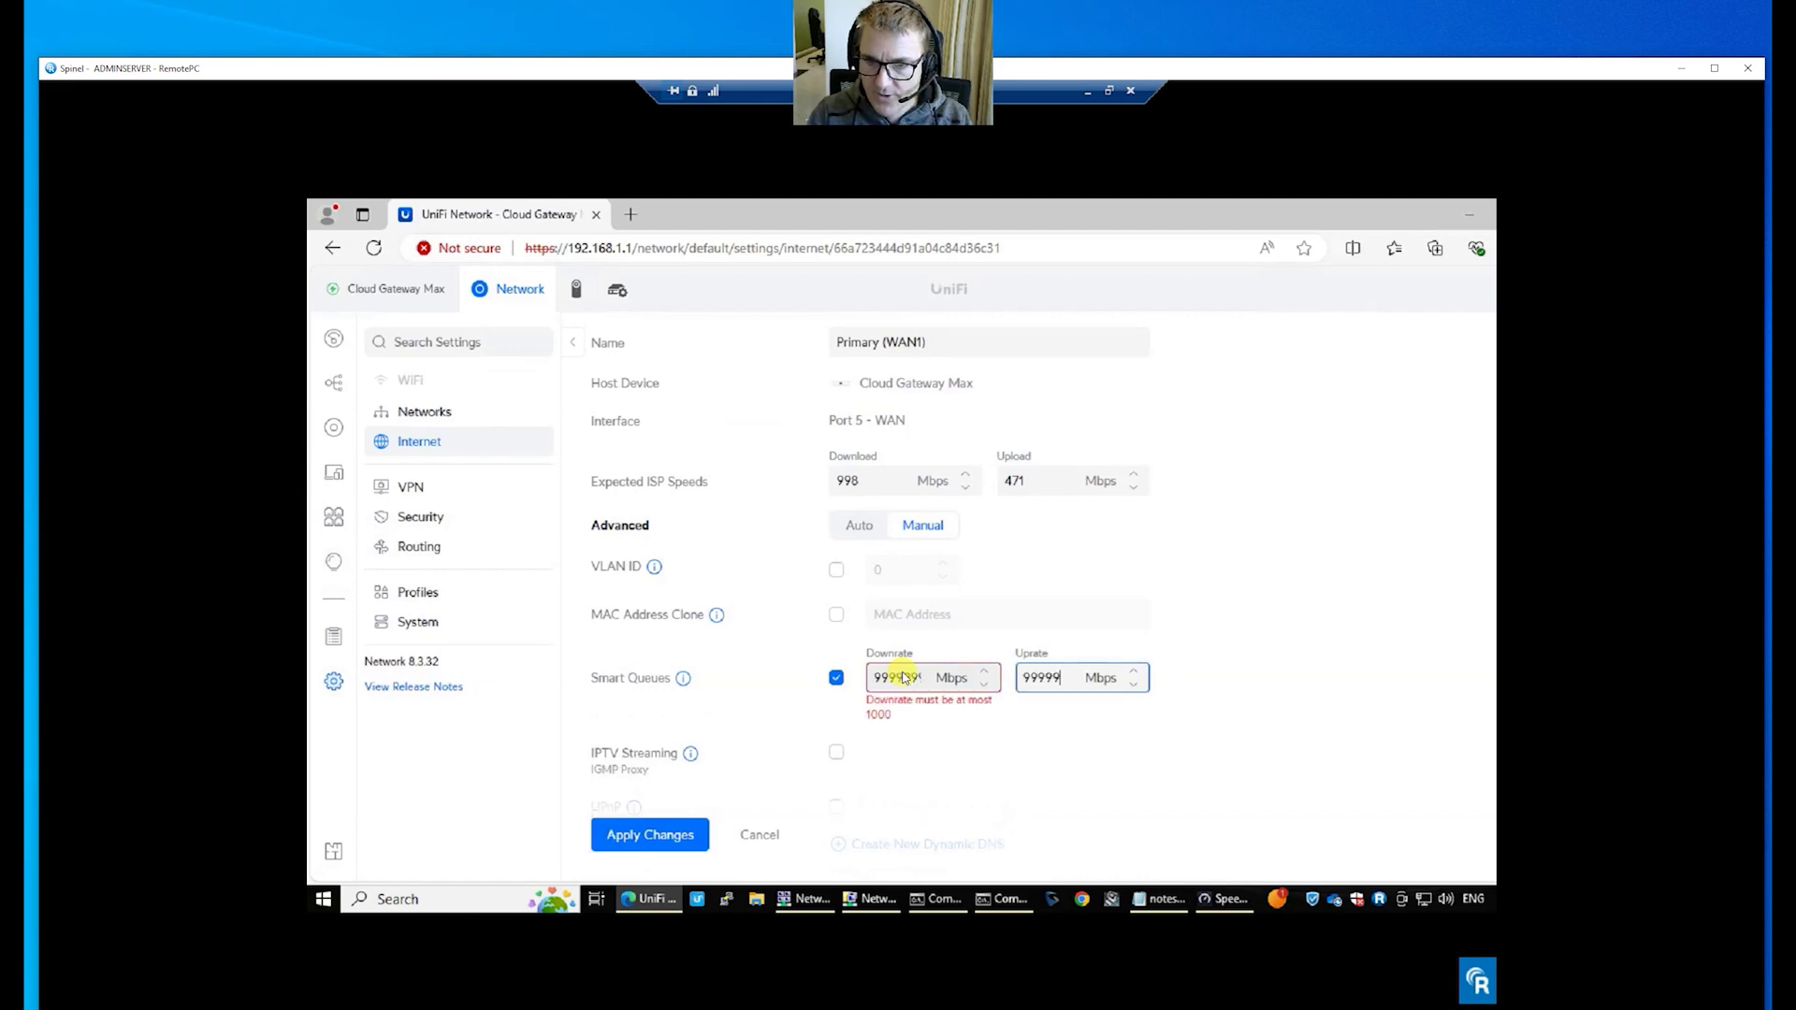
# Replace both Smart Queues rates with 1000 Mbps and apply the changes.
pyautogui.doubleClick(903, 677)
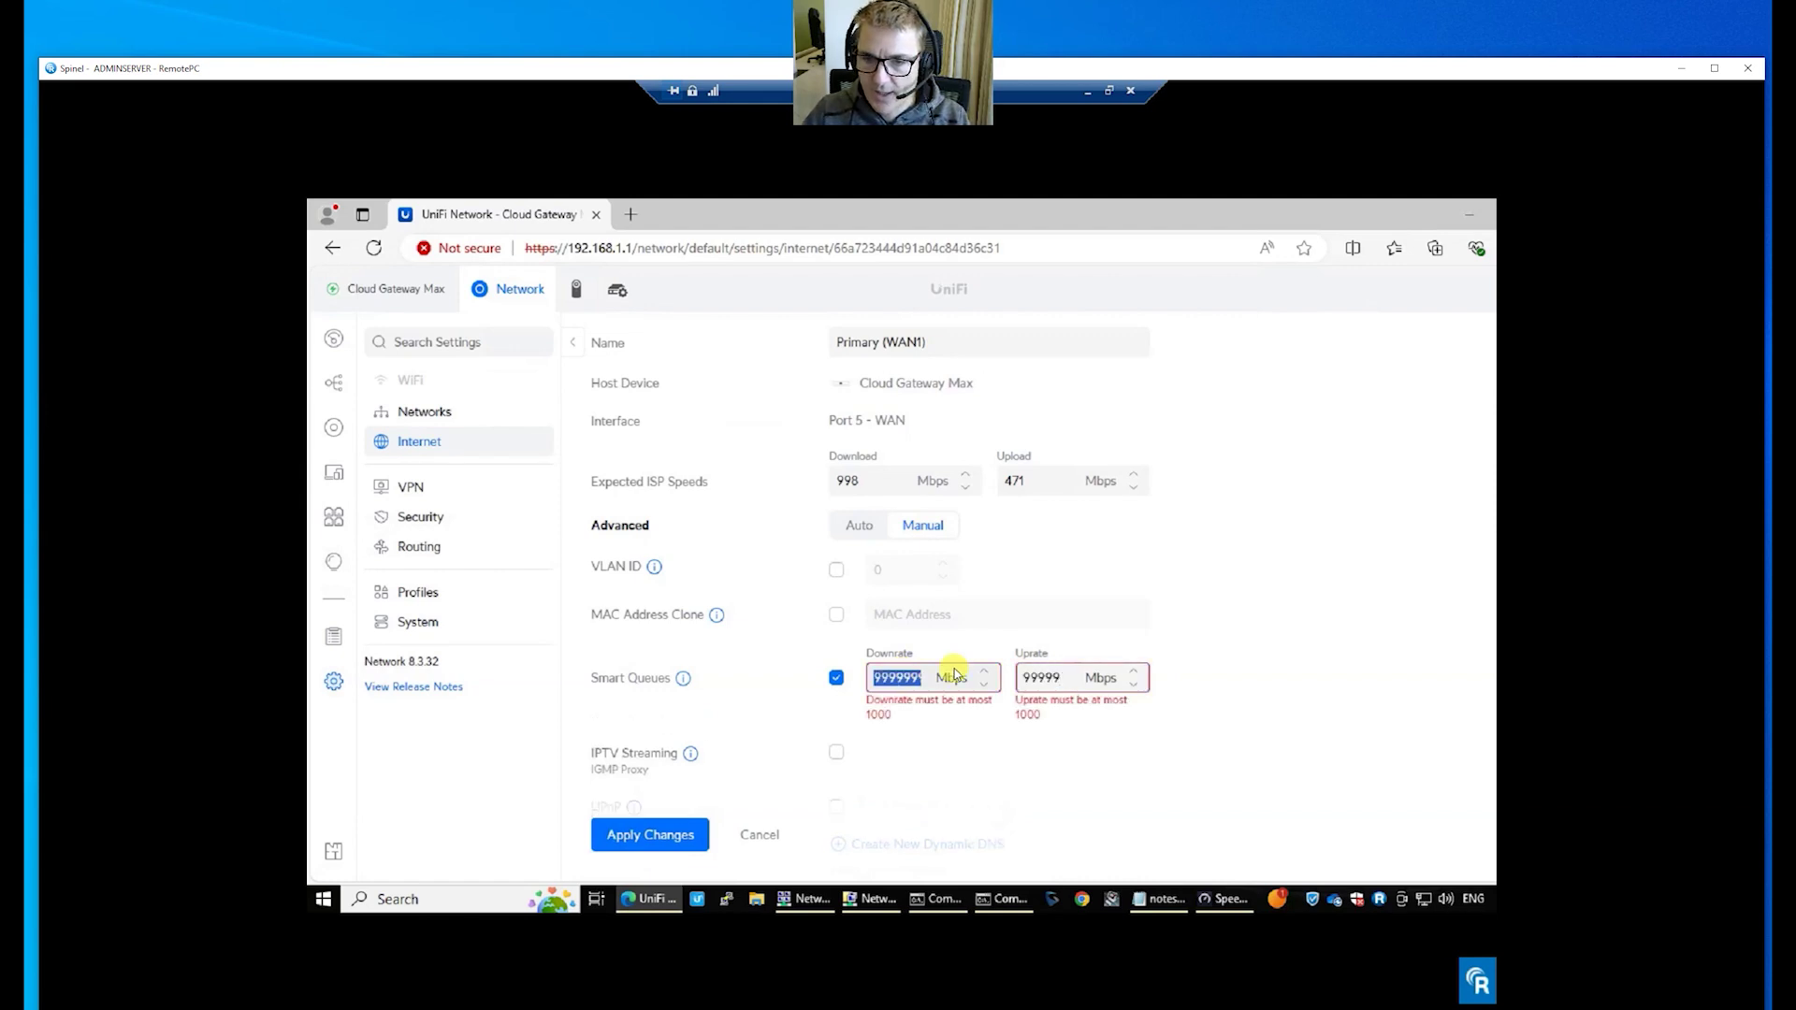
pyautogui.write('1000')
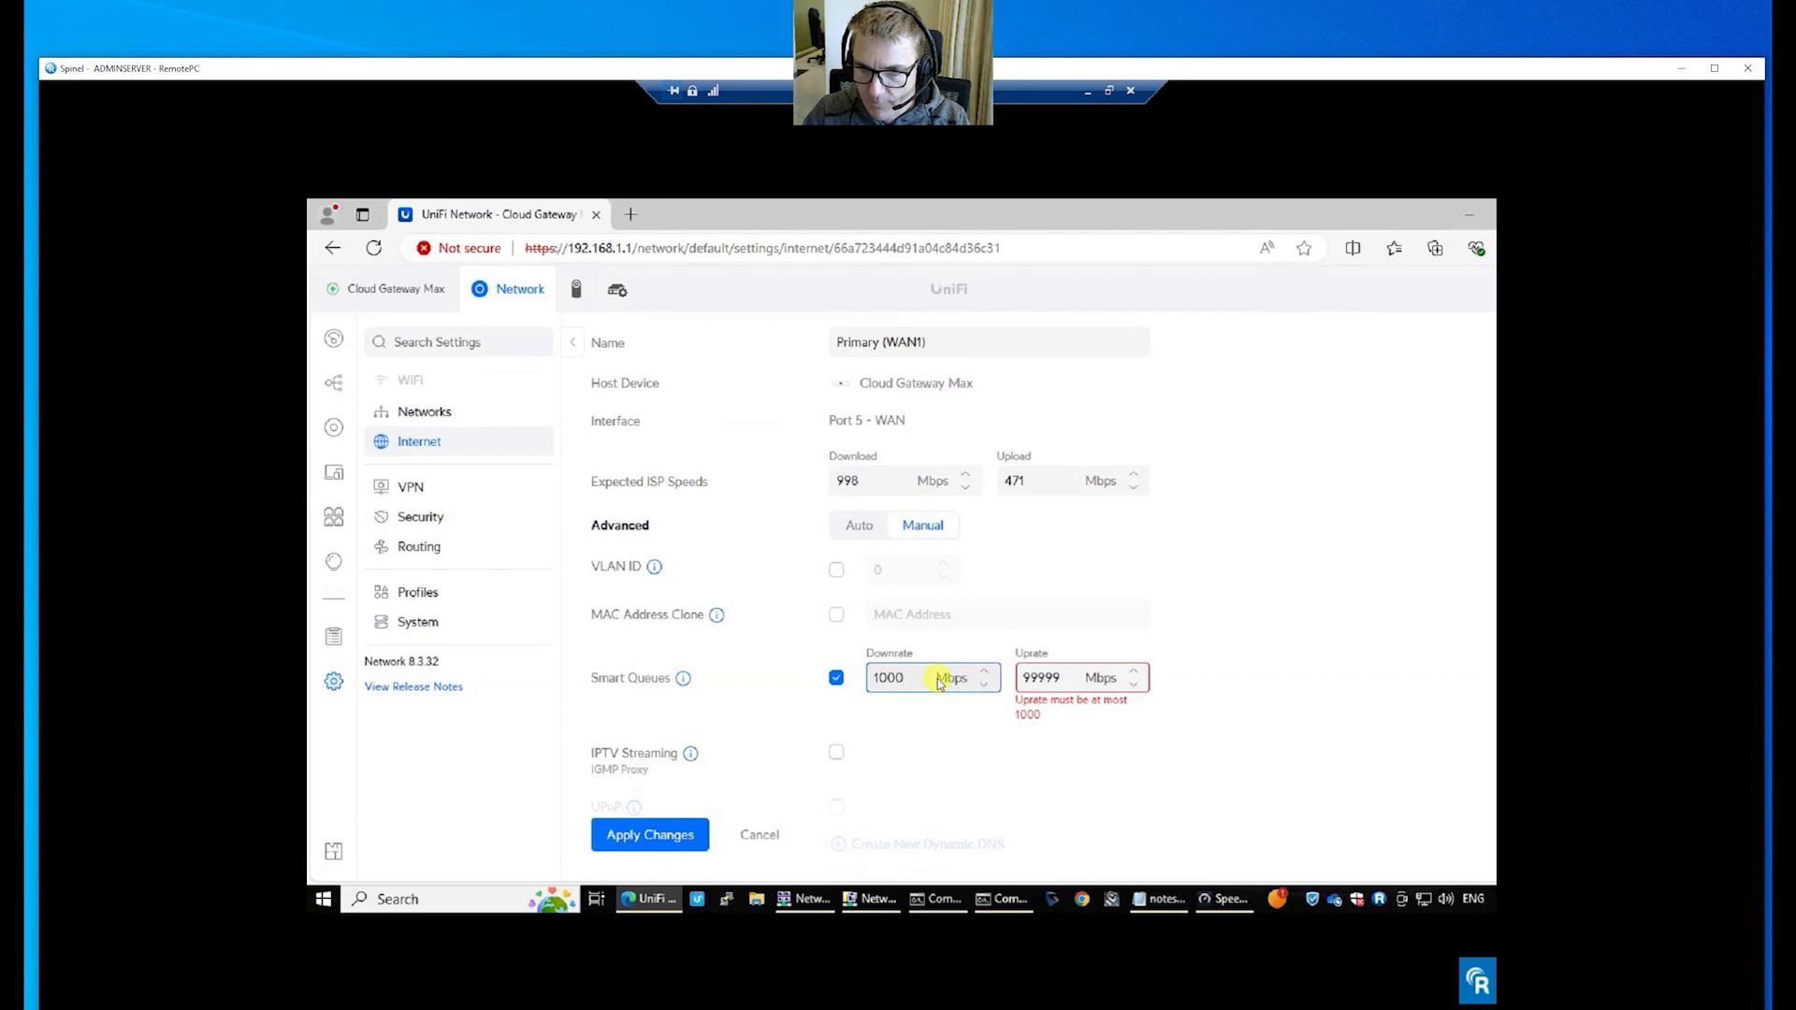
pyautogui.doubleClick(952, 679)
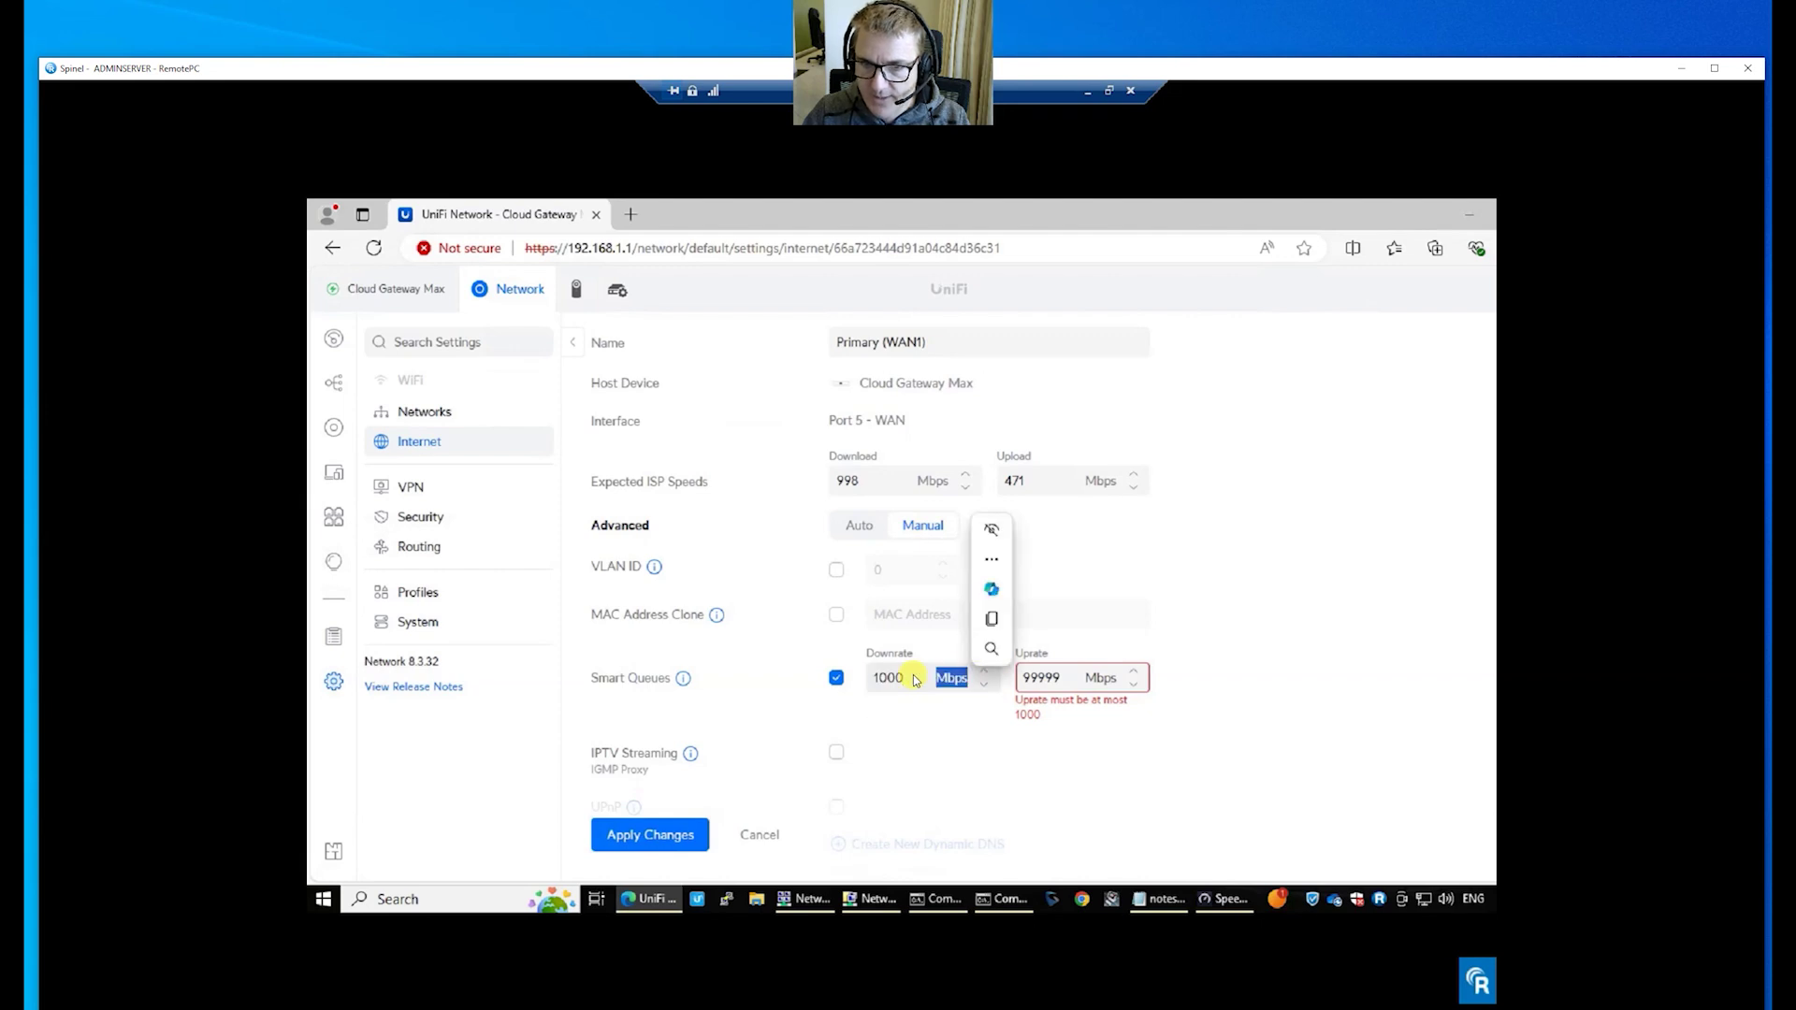
pyautogui.click(1065, 686)
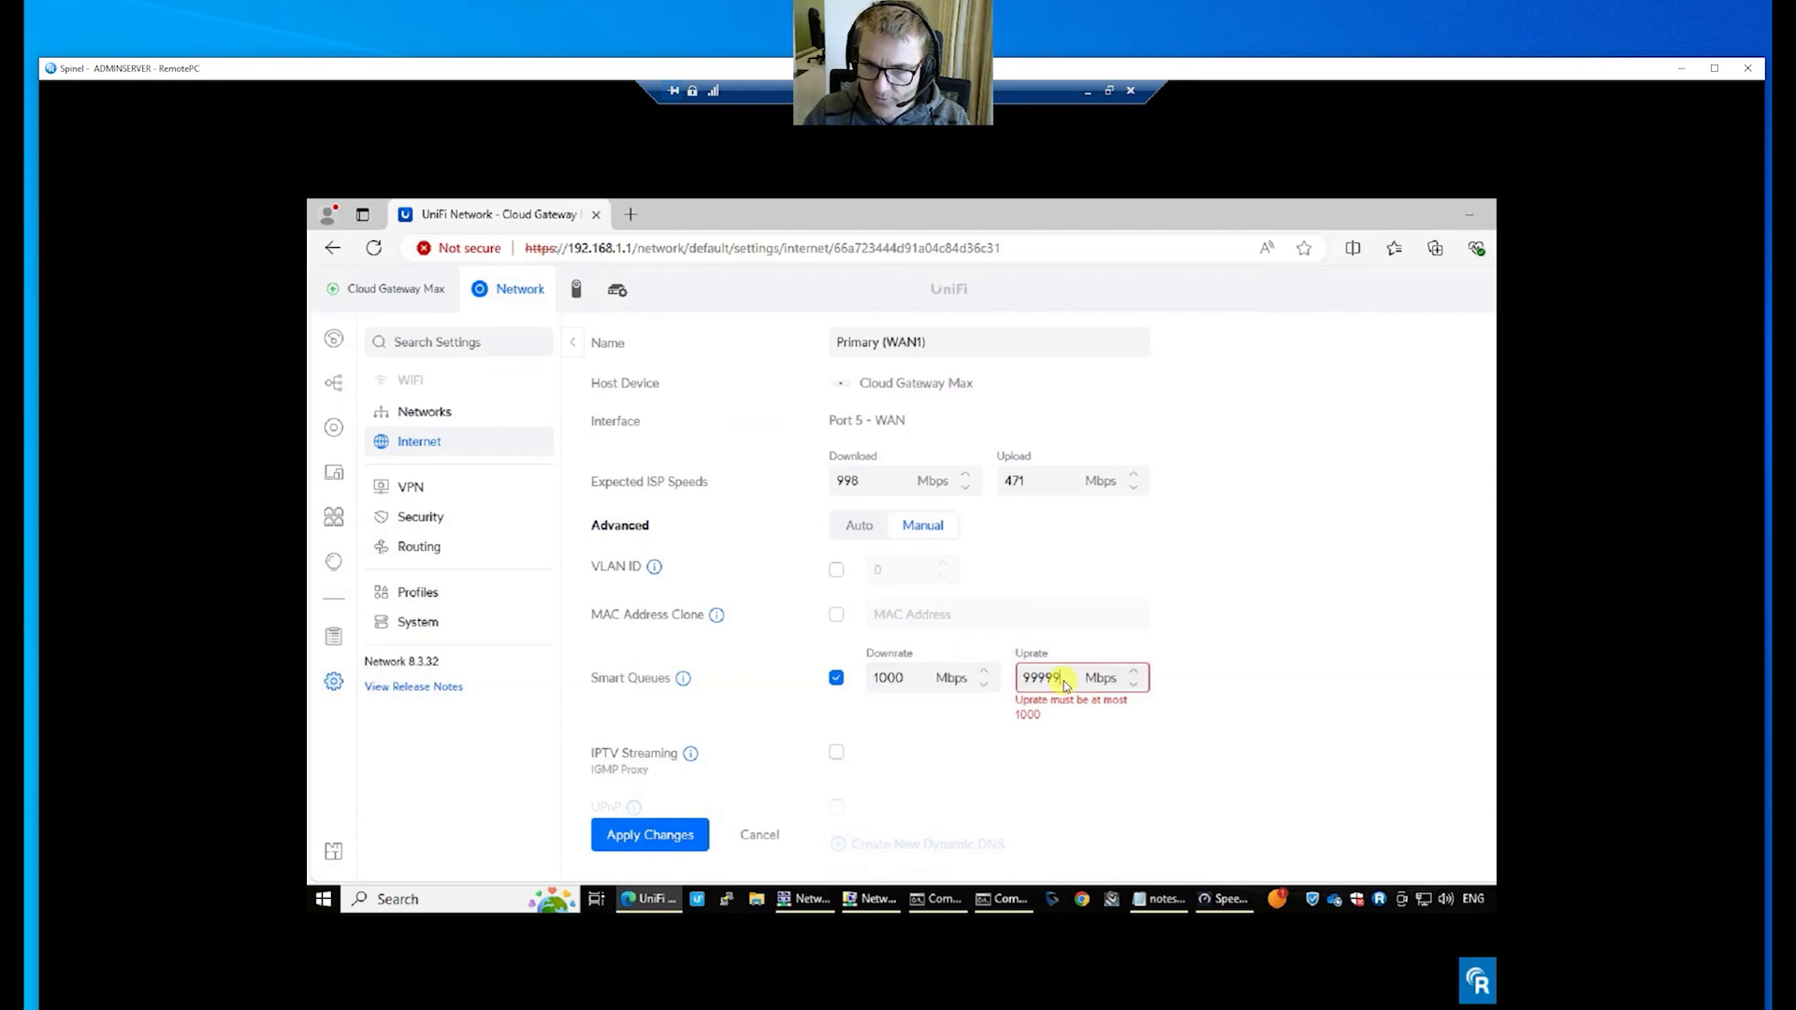
pyautogui.doubleClick(1037, 680)
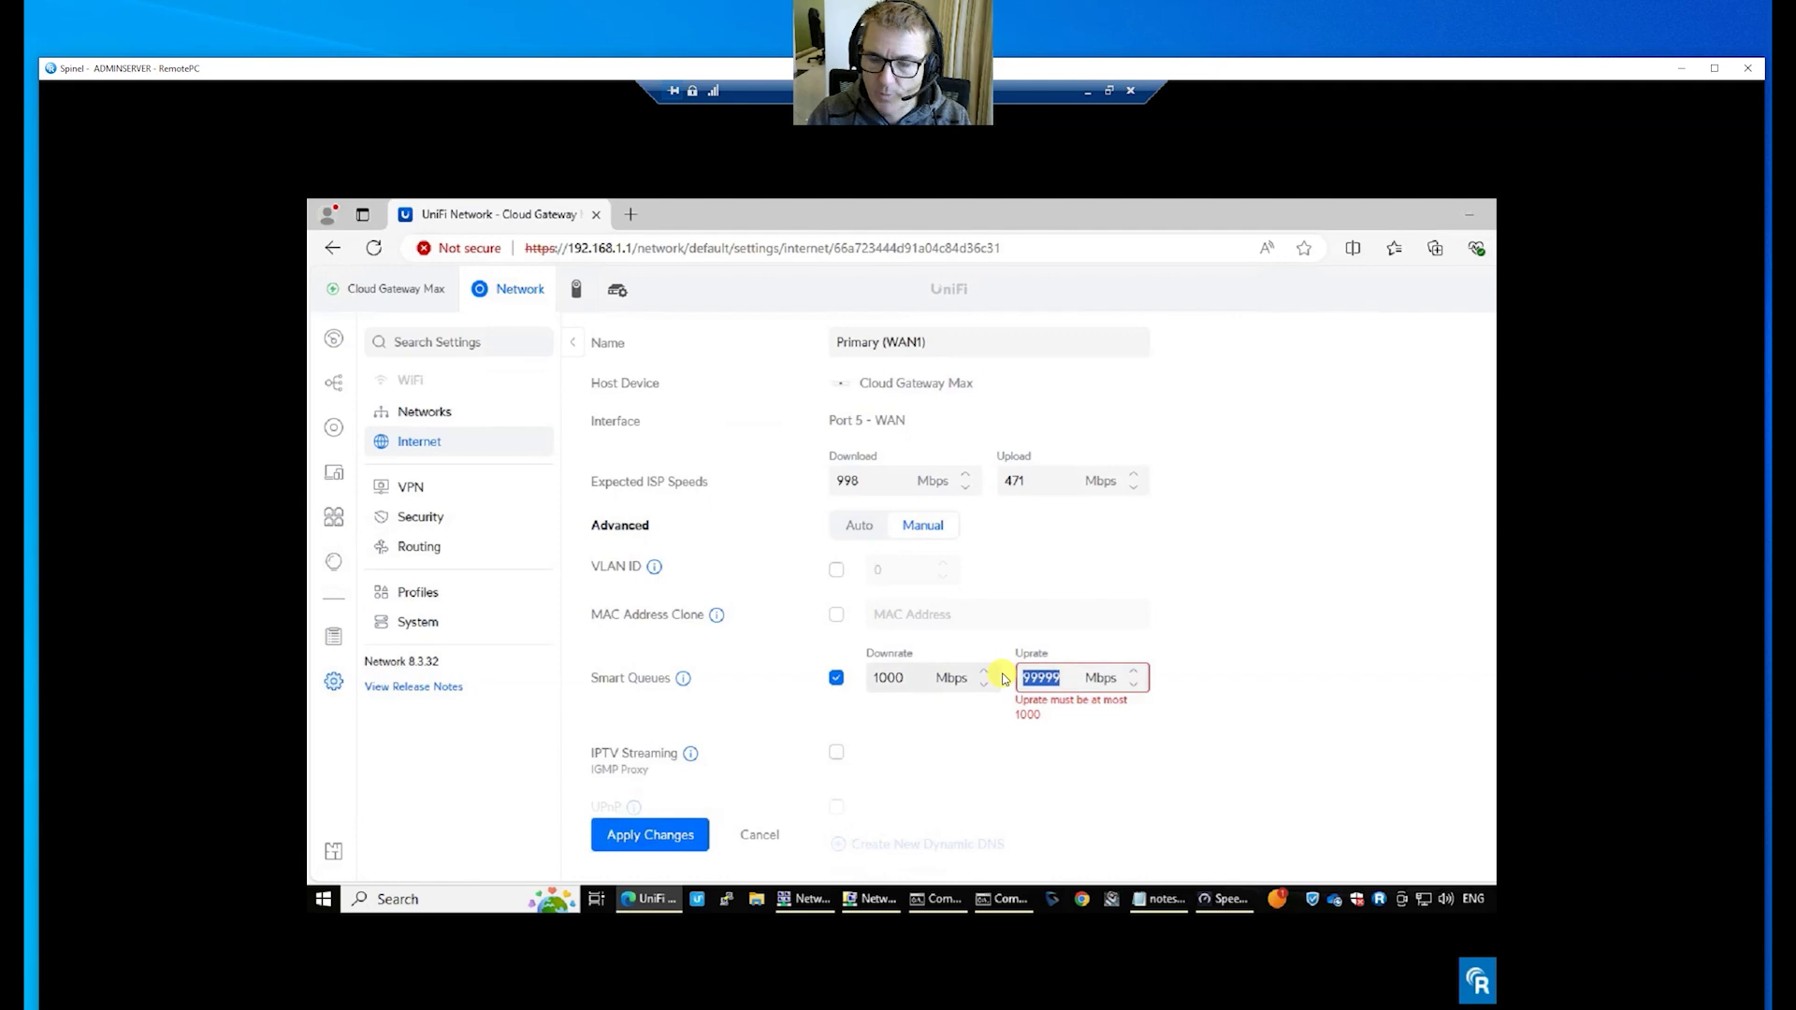
pyautogui.write('1000')
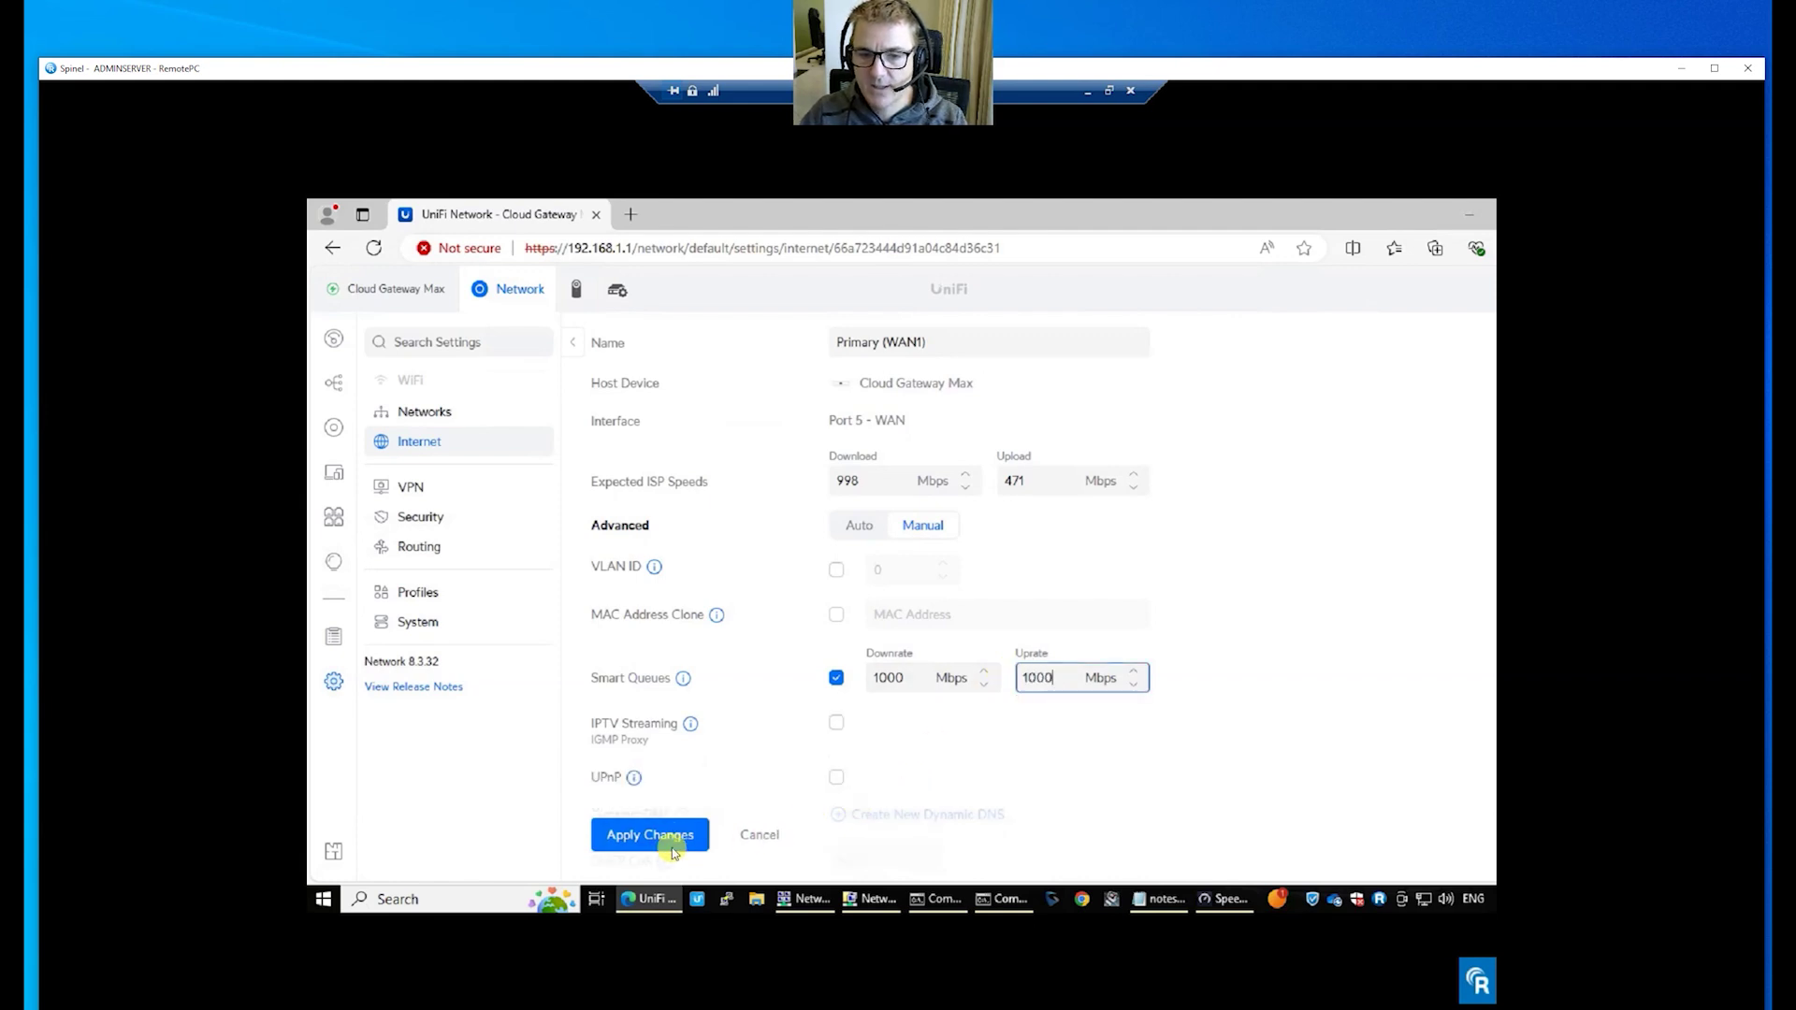
pyautogui.click(670, 835)
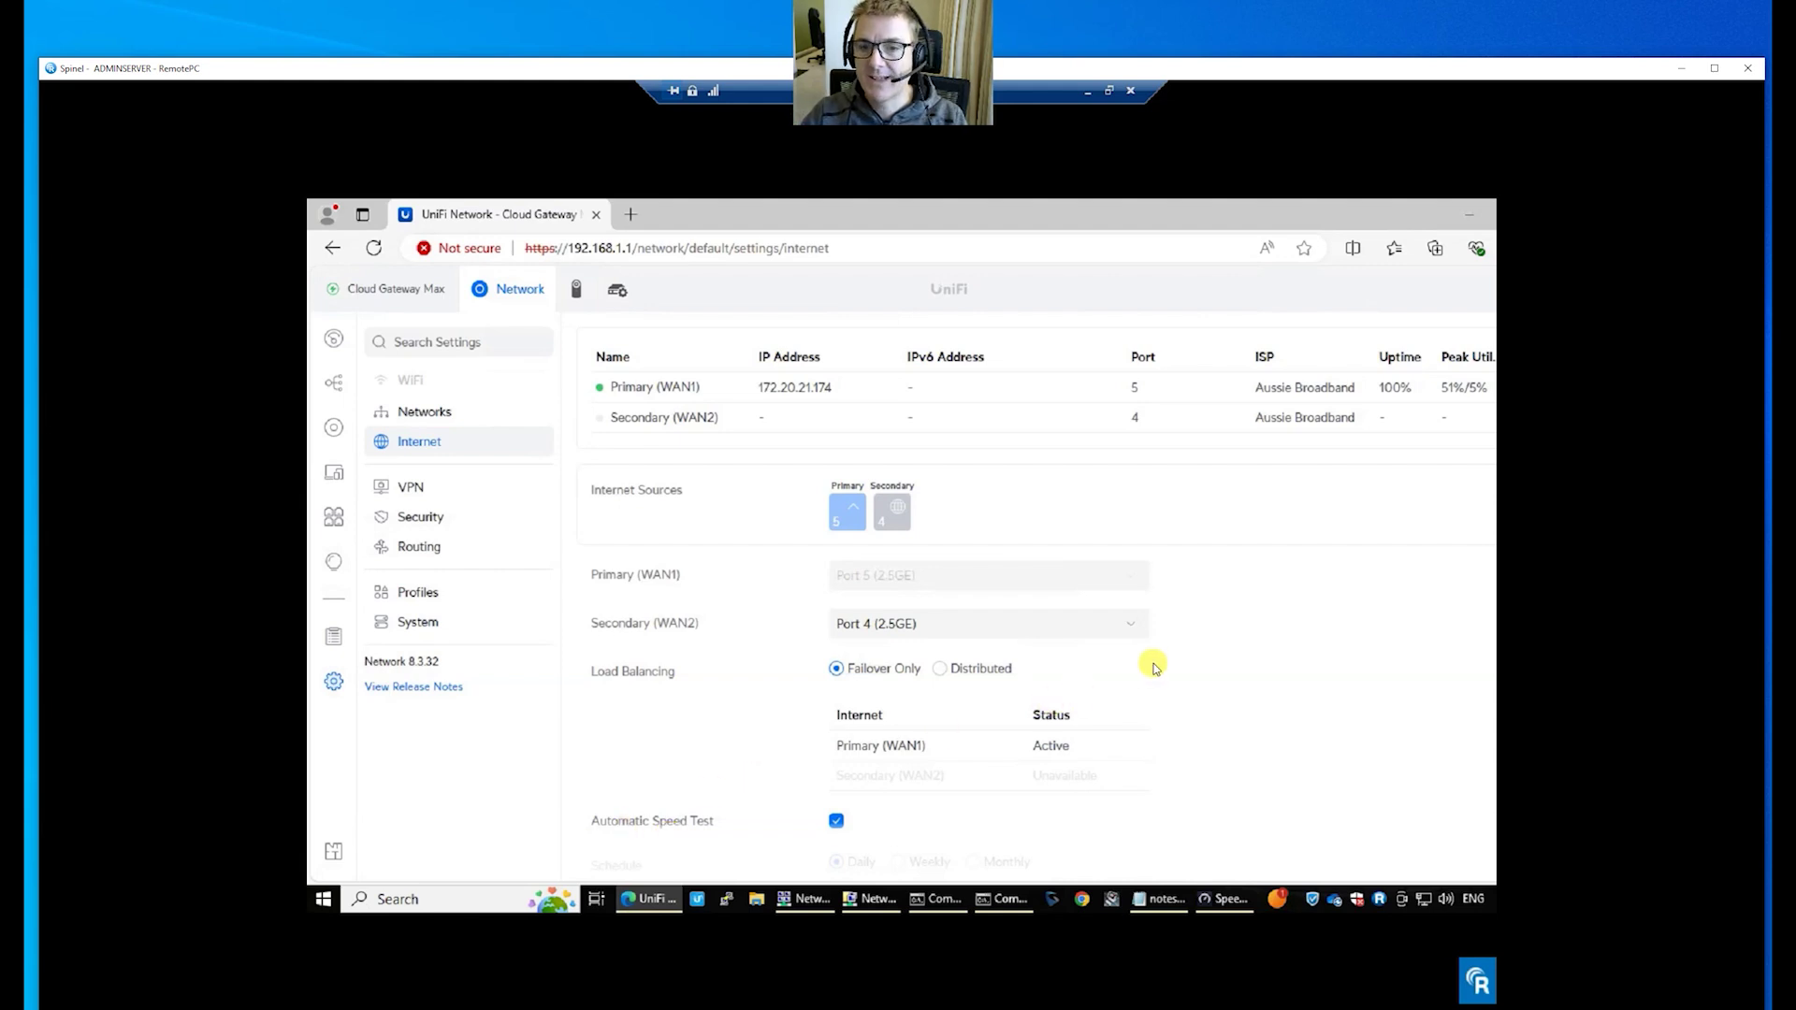
pyautogui.scroll(-1, 1154, 666)
pyautogui.scroll(-1, 1154, 666)
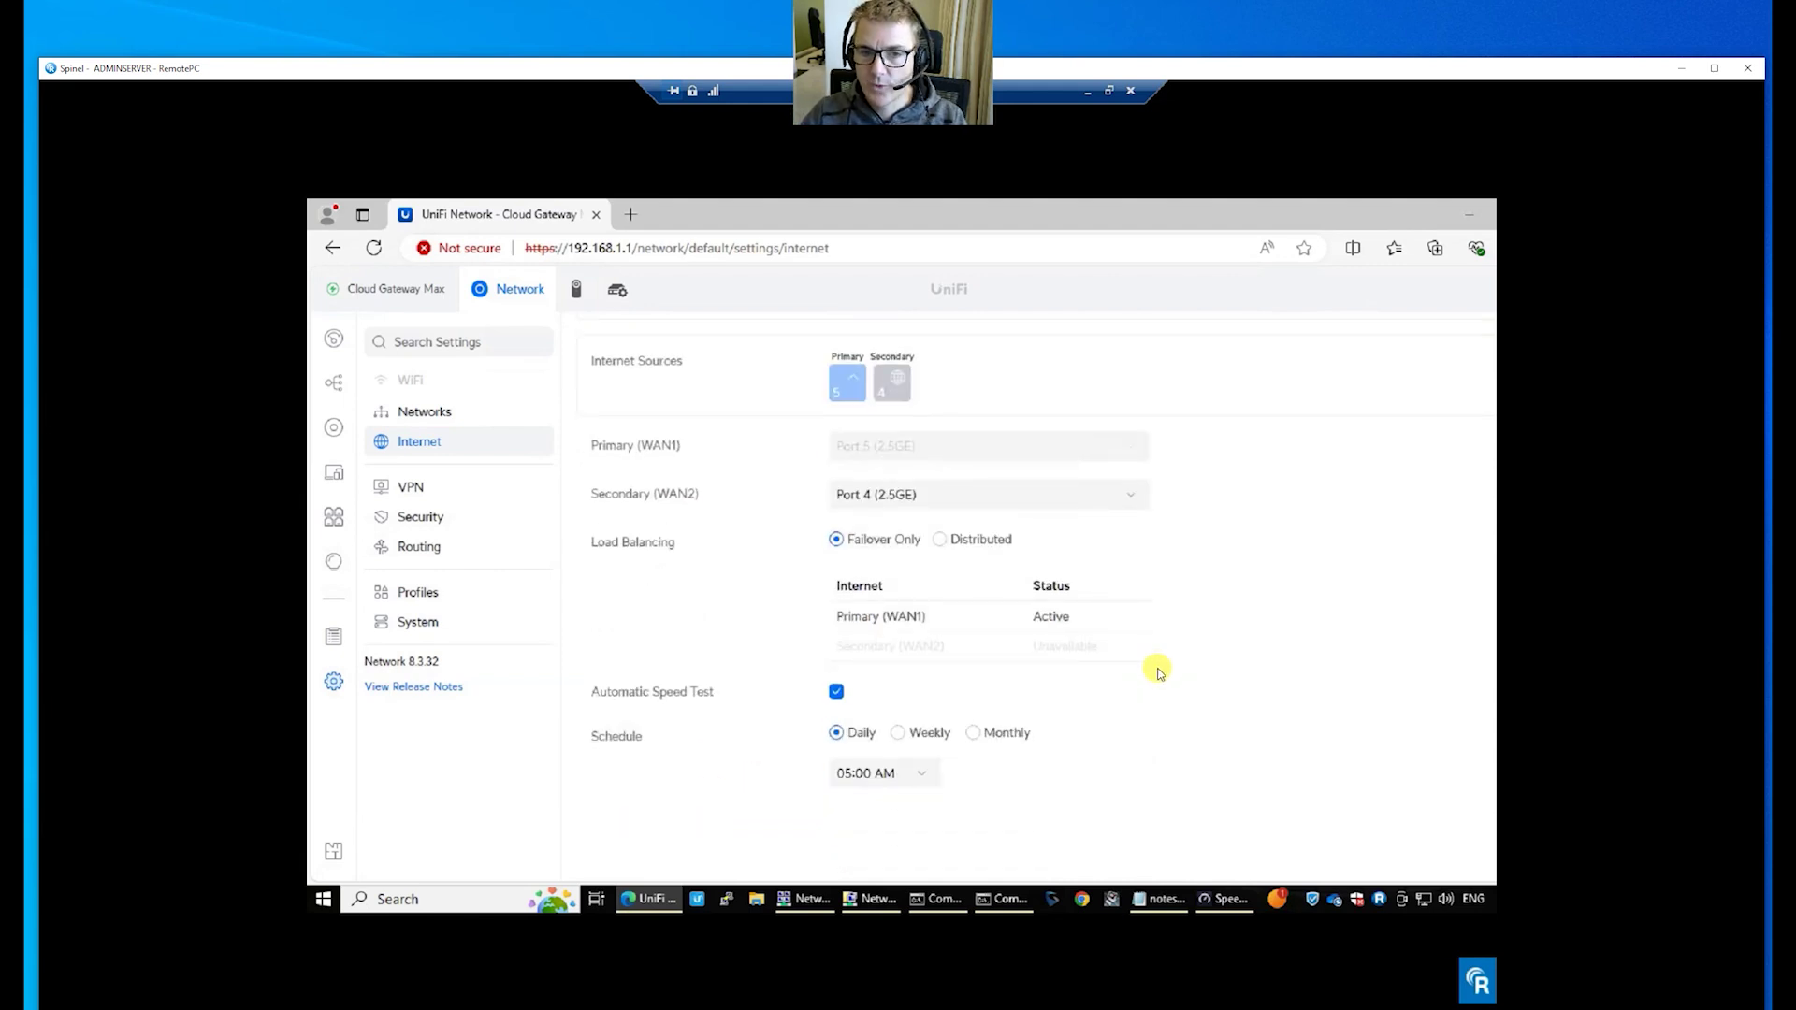
pyautogui.scroll(2, 1157, 672)
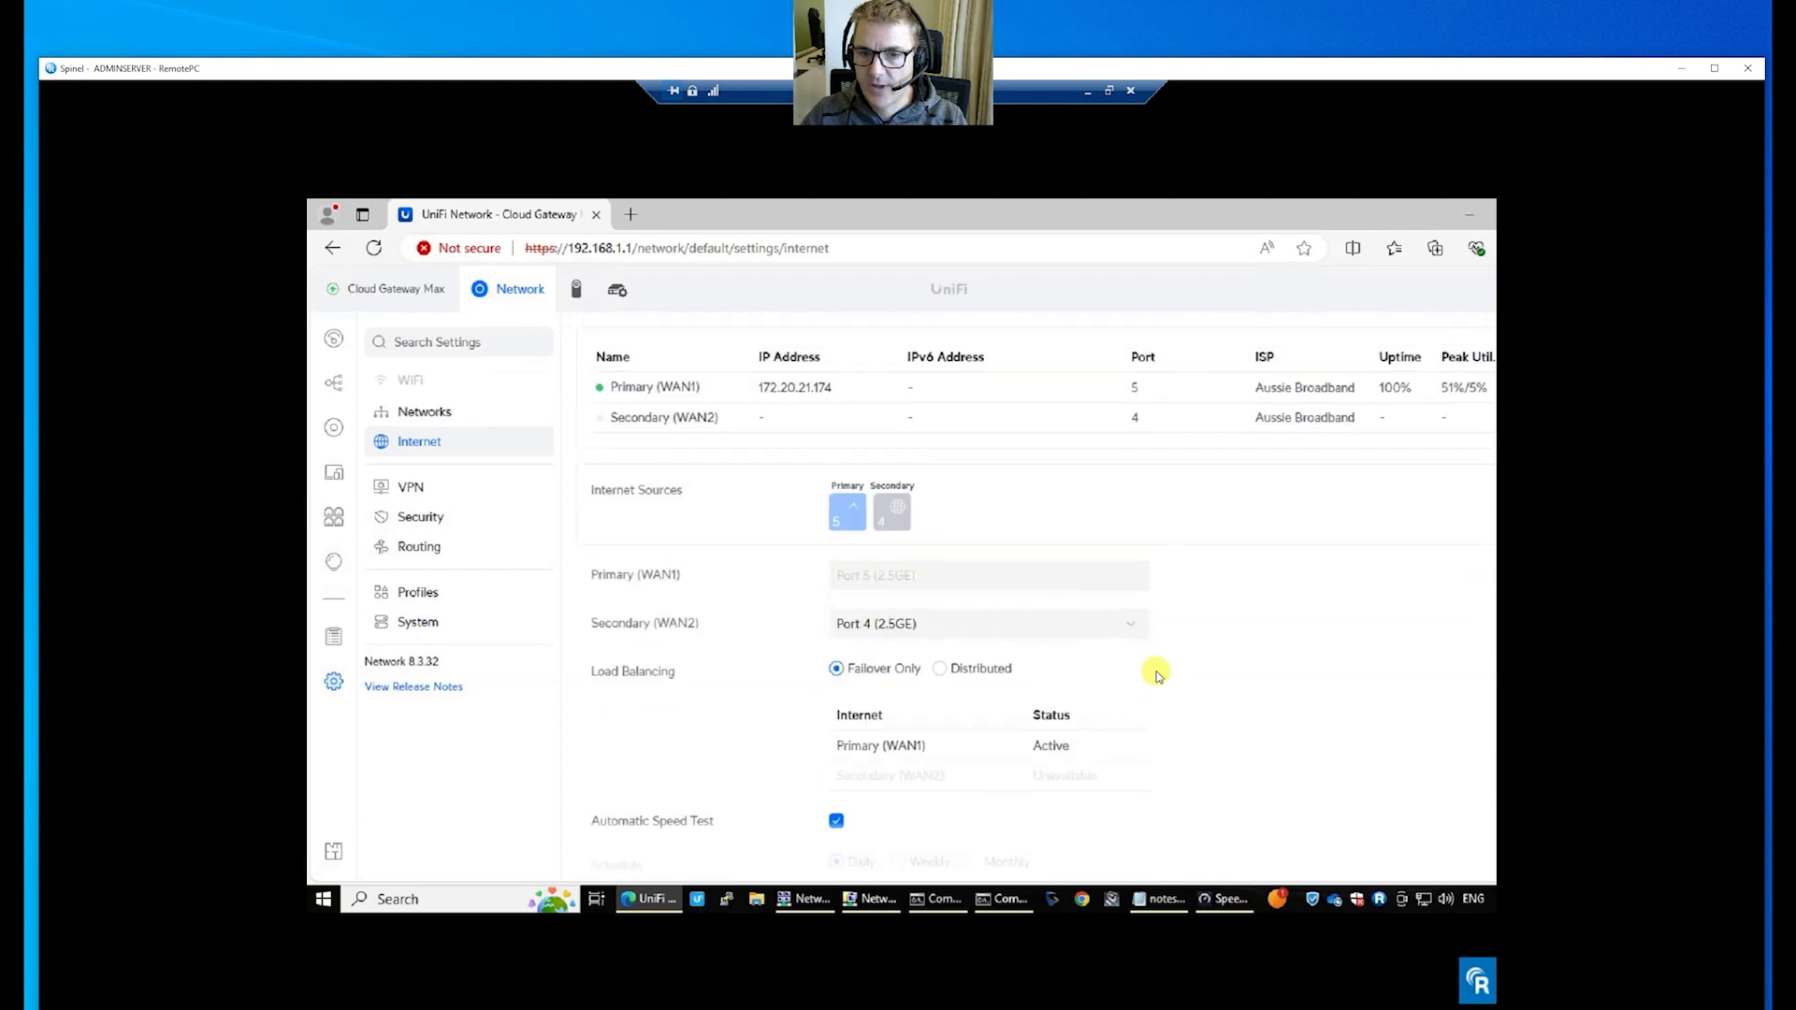
# Rerun the five-stream iperf3 test twice, the first finishing at about 866 Mbits/sec.
pyautogui.click(938, 899)
pyautogui.press('Up')
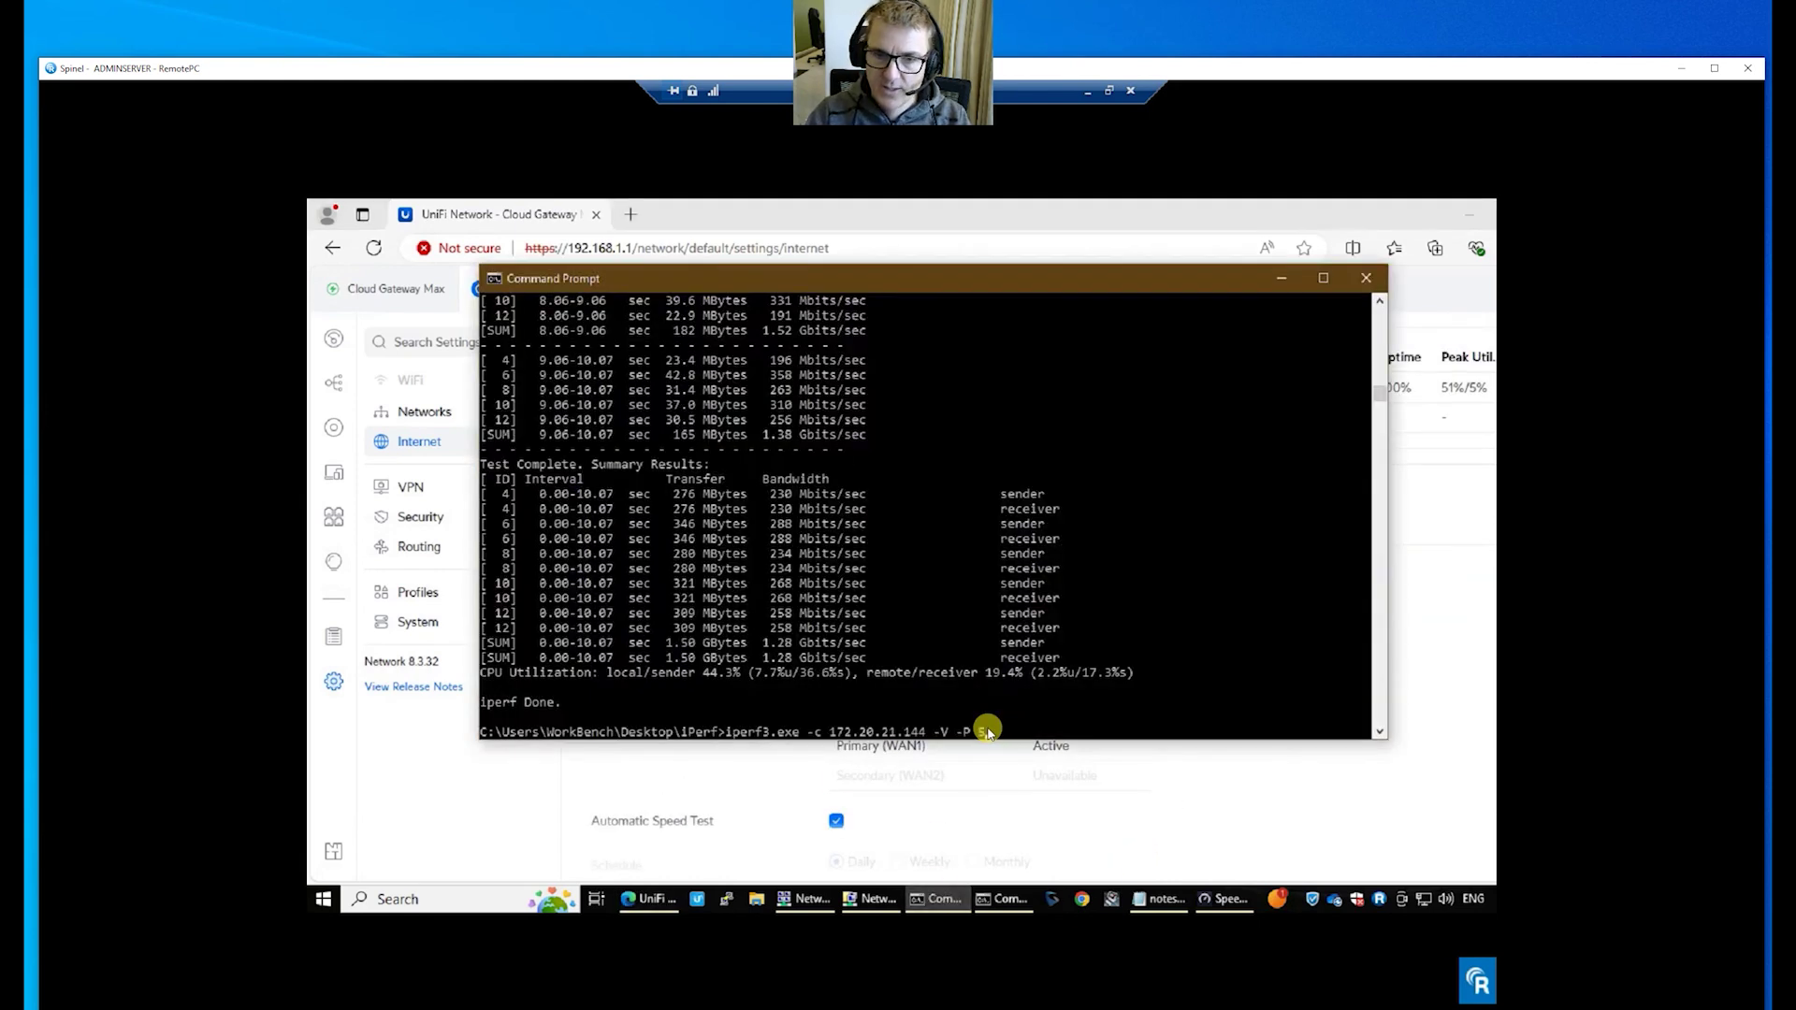
pyautogui.press('Return')
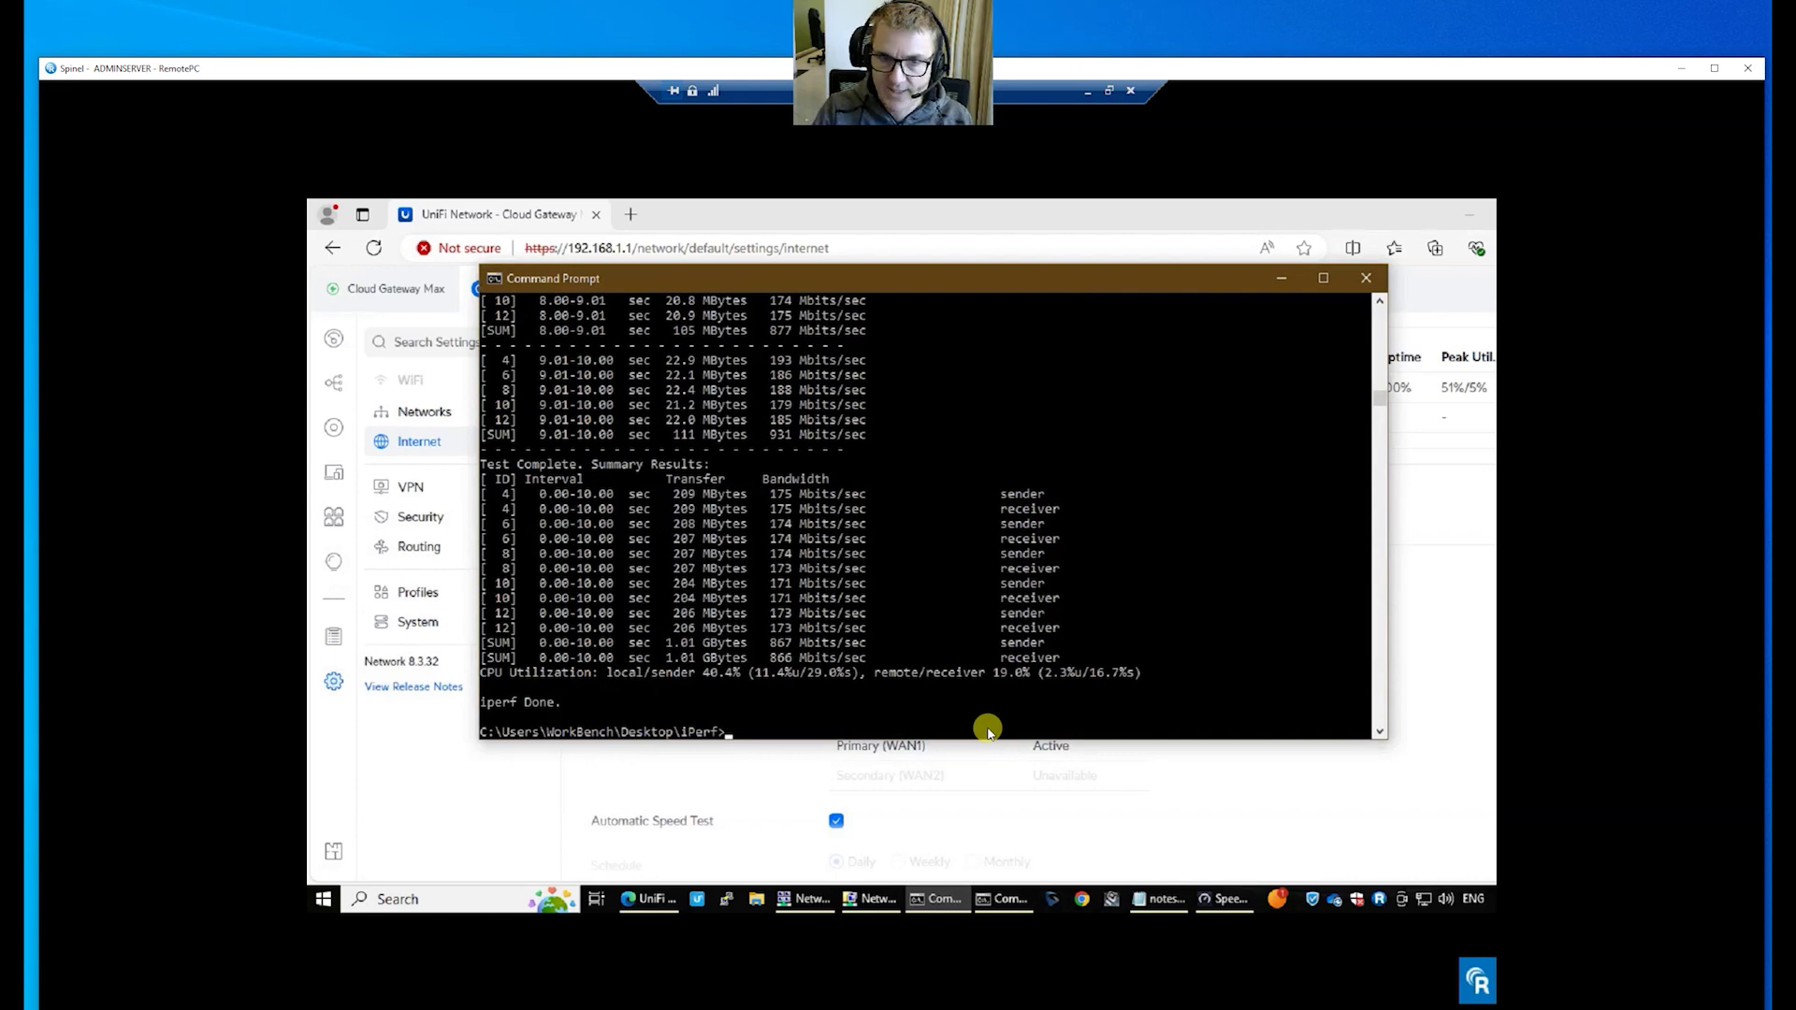
pyautogui.press('Up')
pyautogui.press('Return')
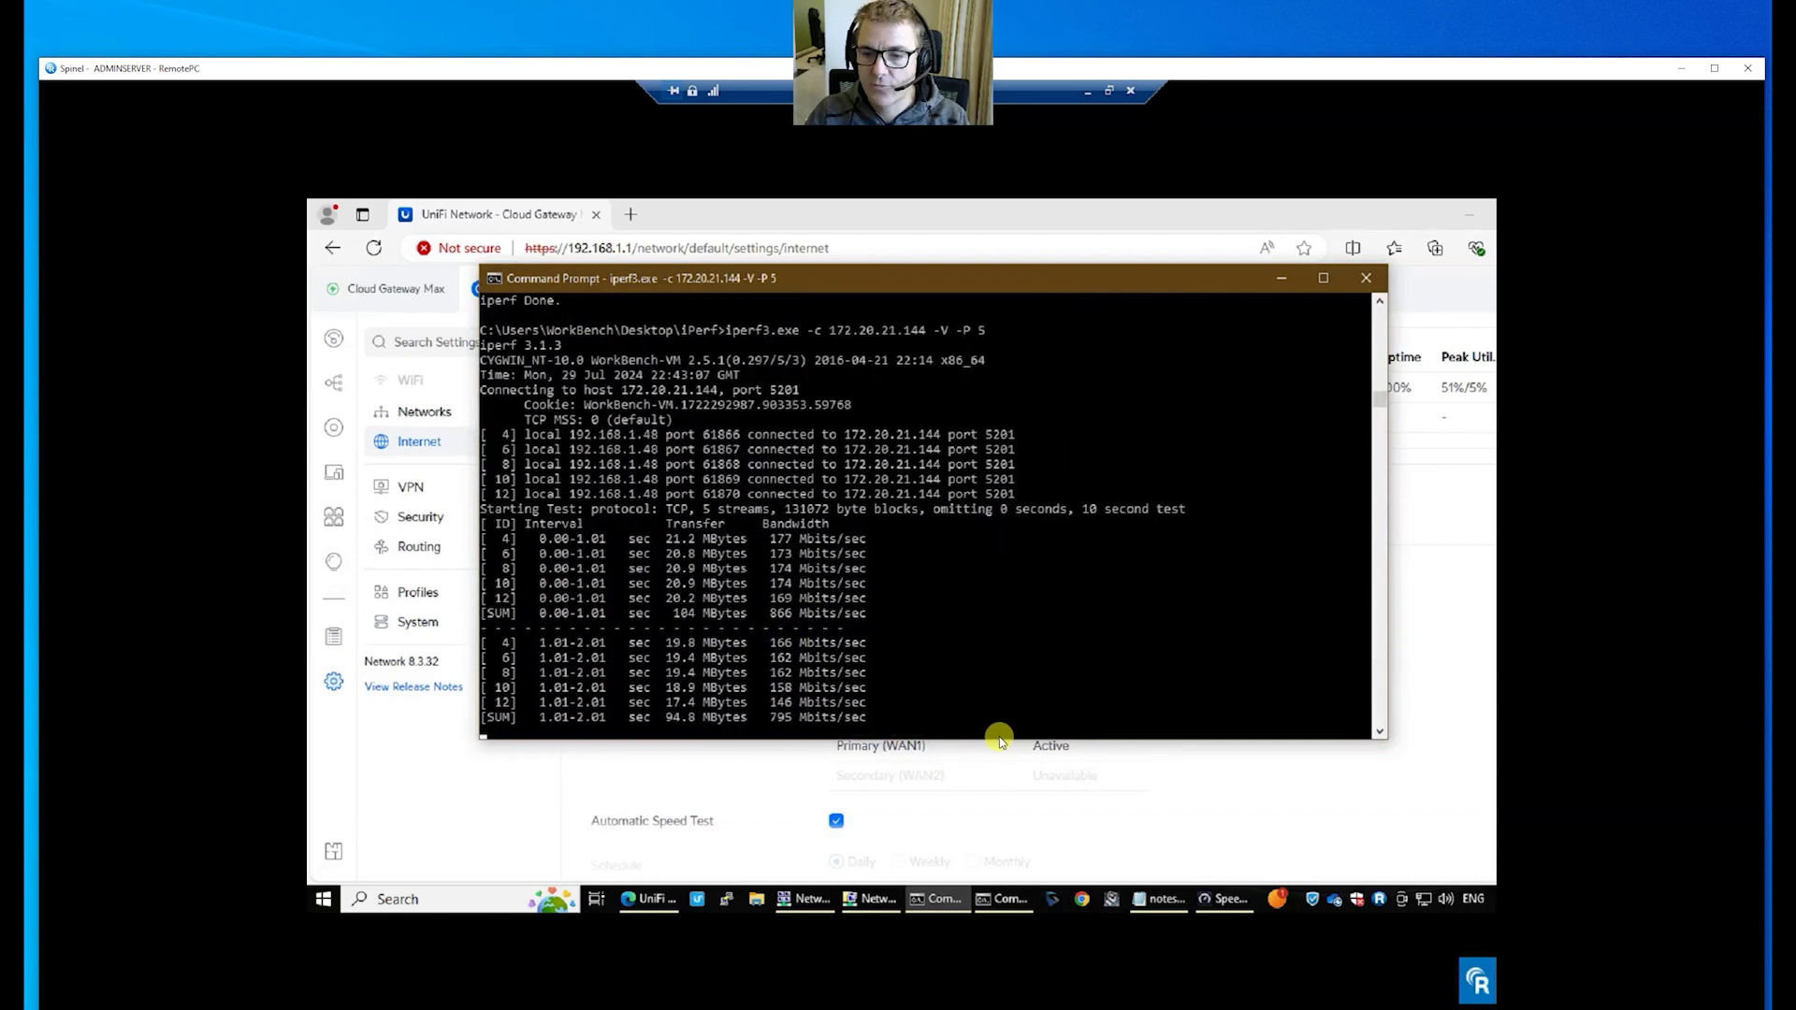
# Start a new Speedtest run against the Aussie Broadband Brisbane server.
pyautogui.click(1225, 901)
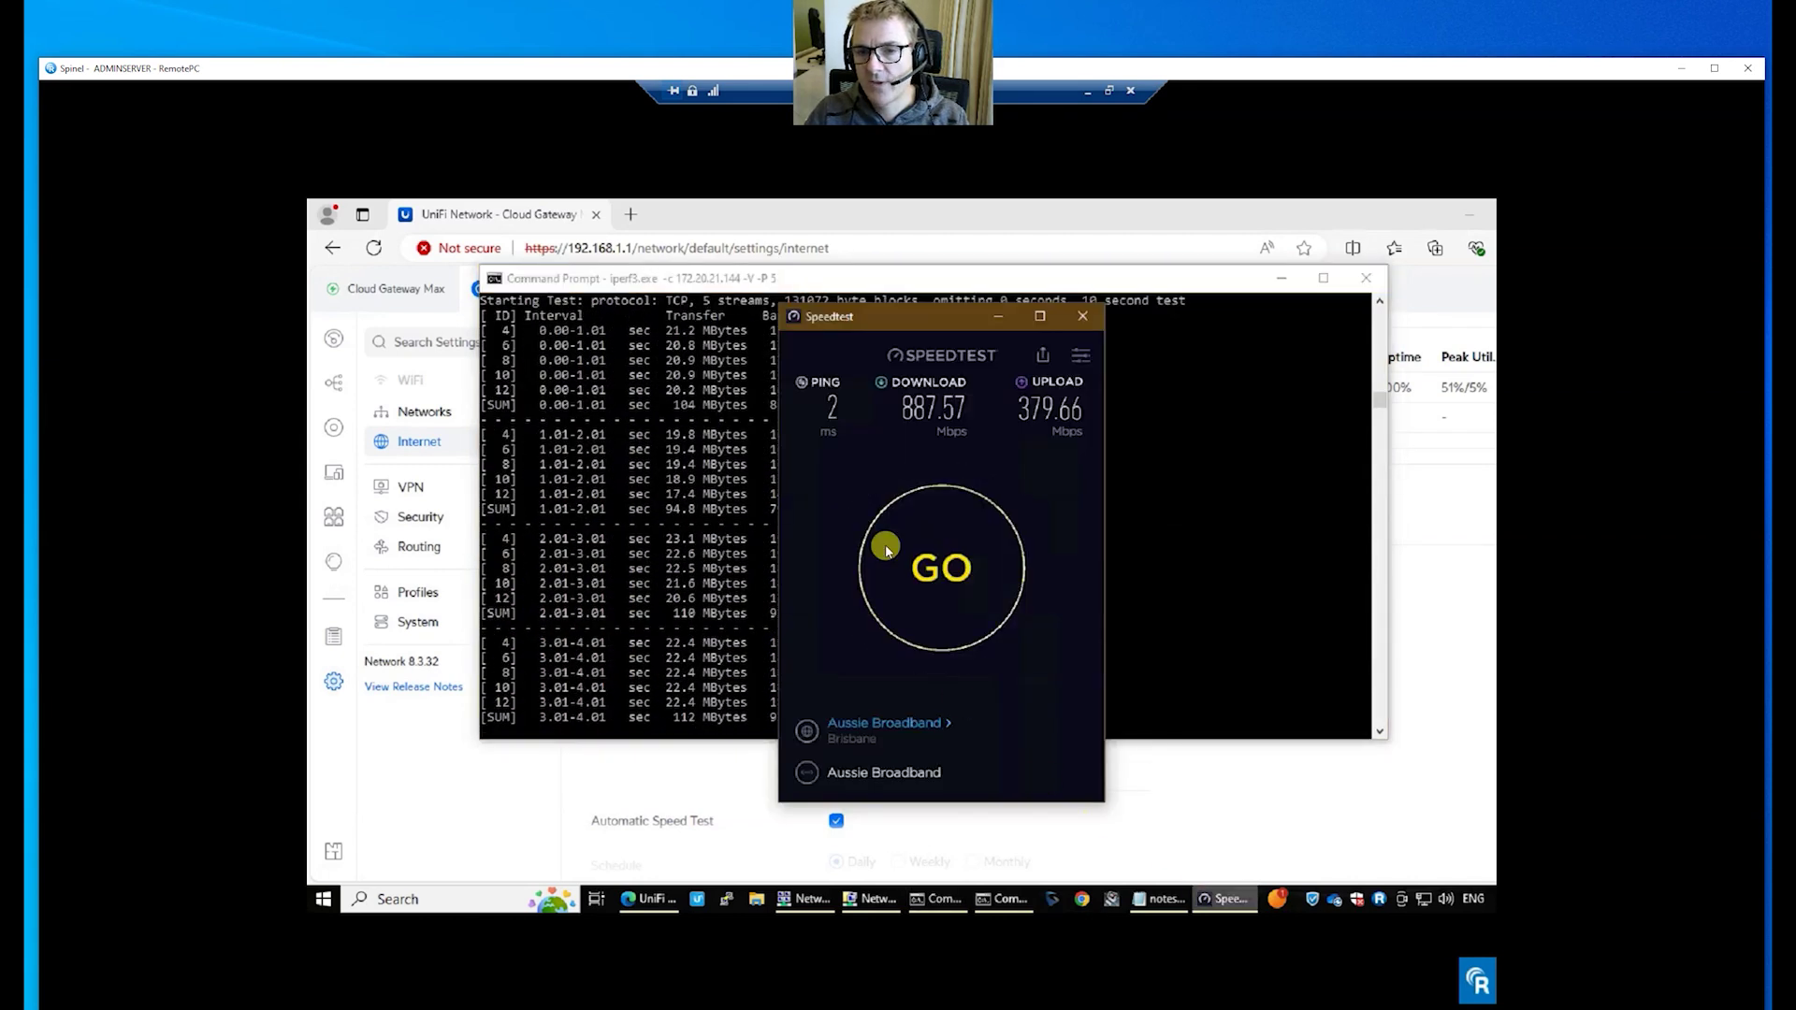
pyautogui.click(929, 542)
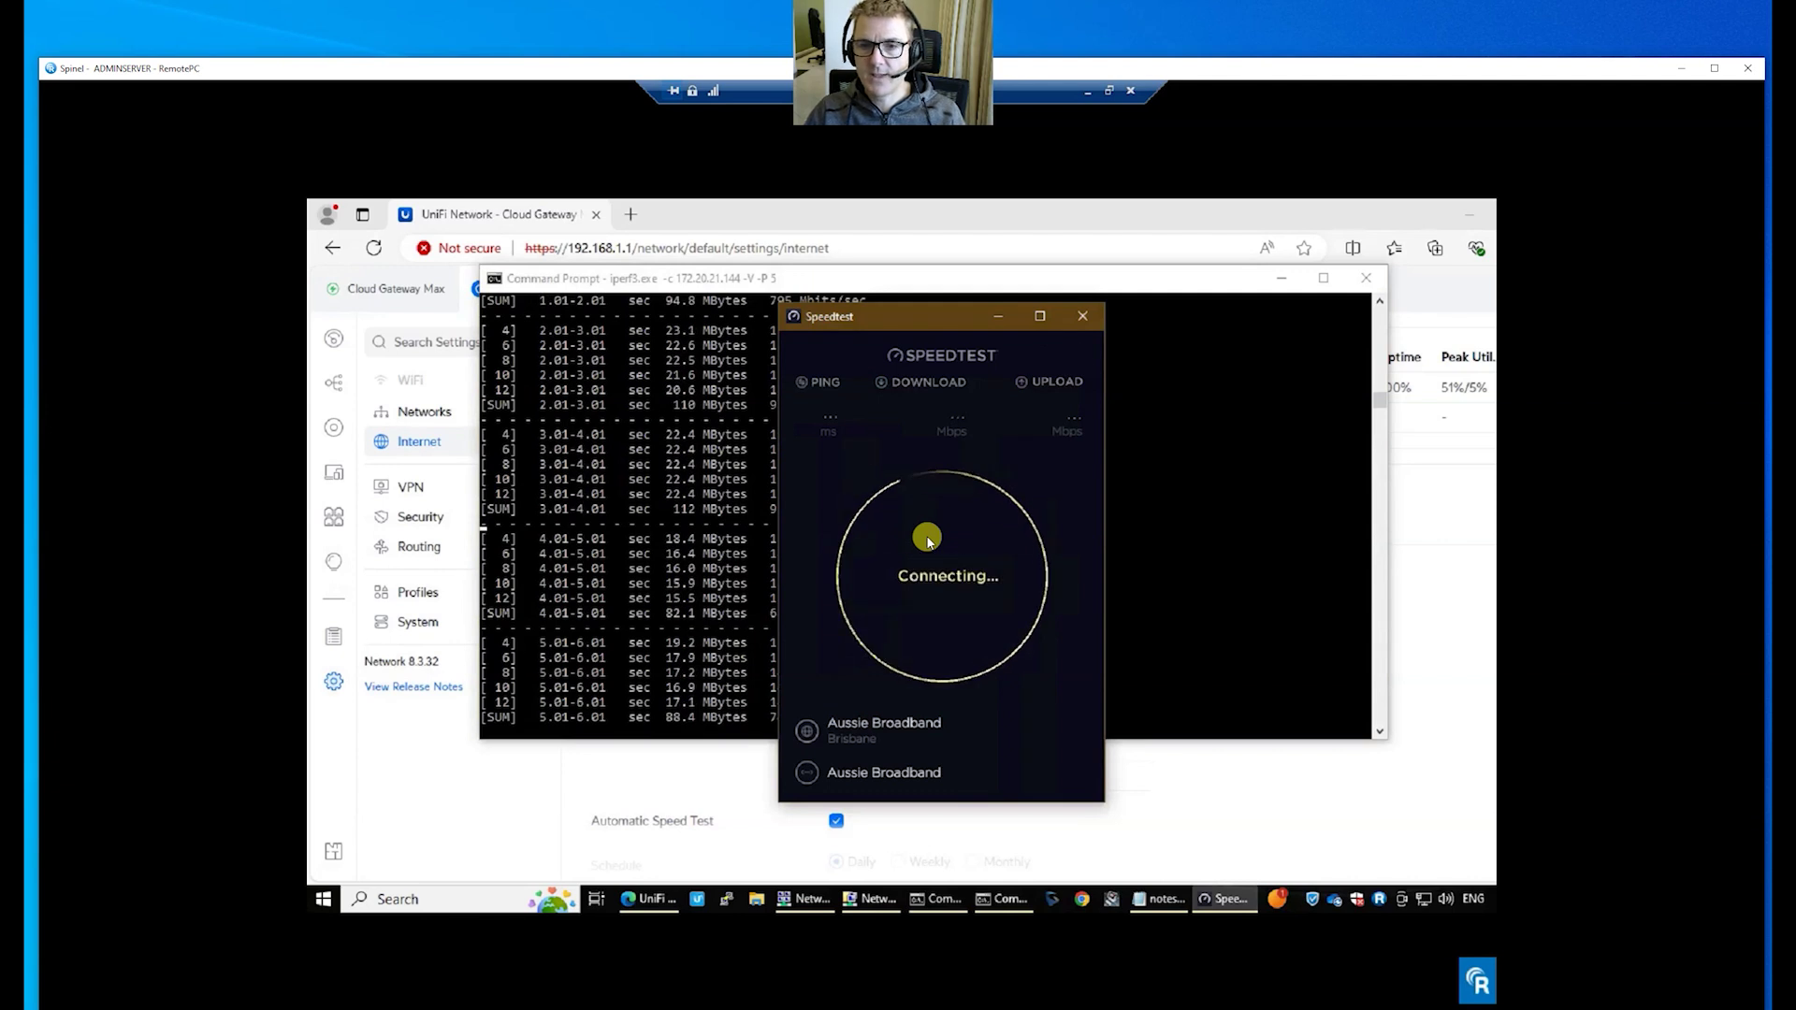